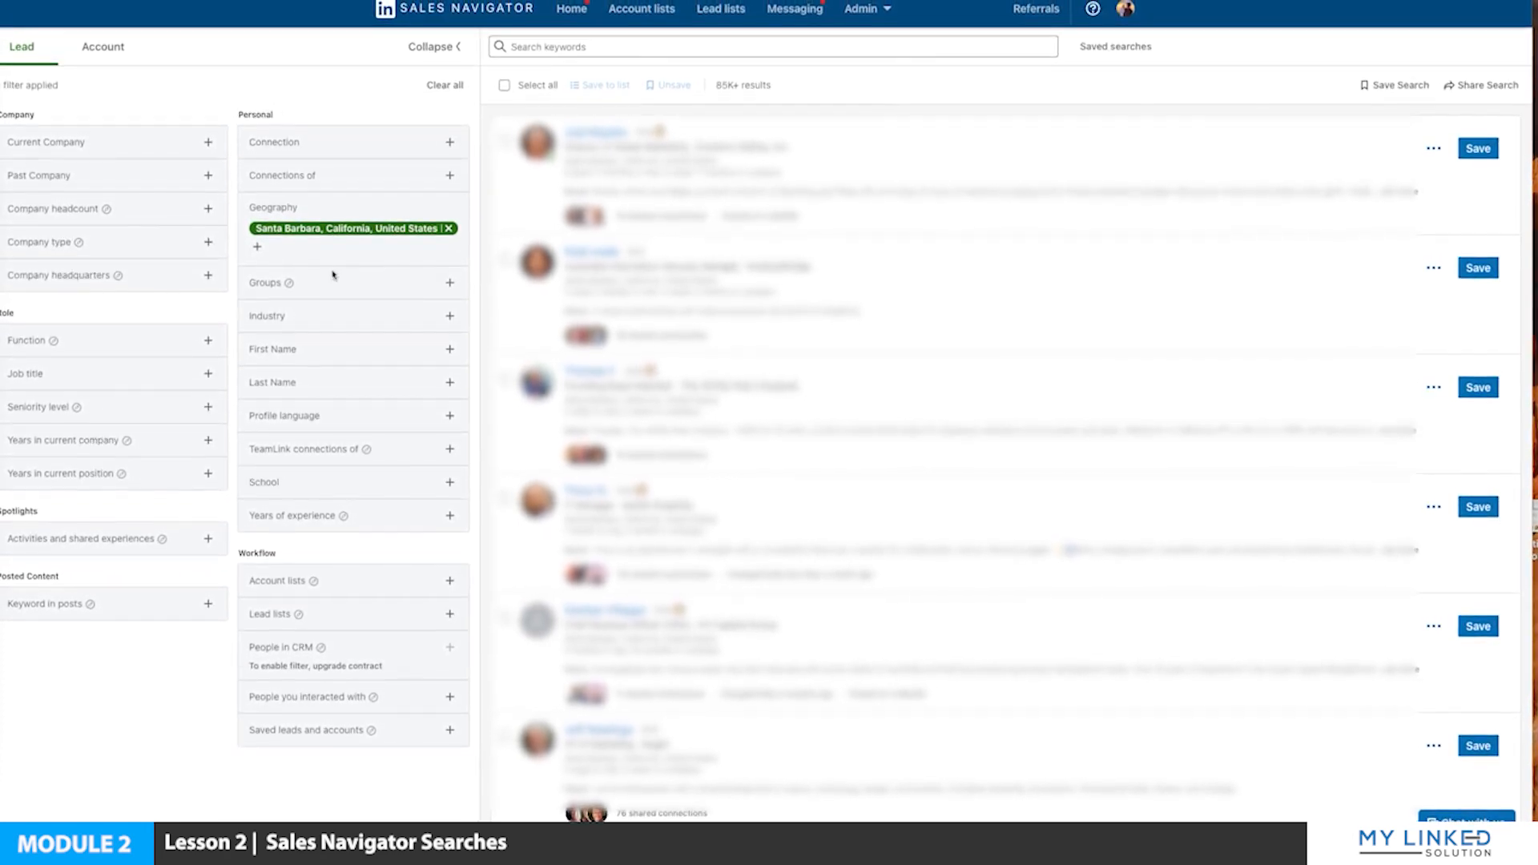
Switch to the My Linked Solution website and review the realtor and lender script idea categories.
mouse_move(366, 444)
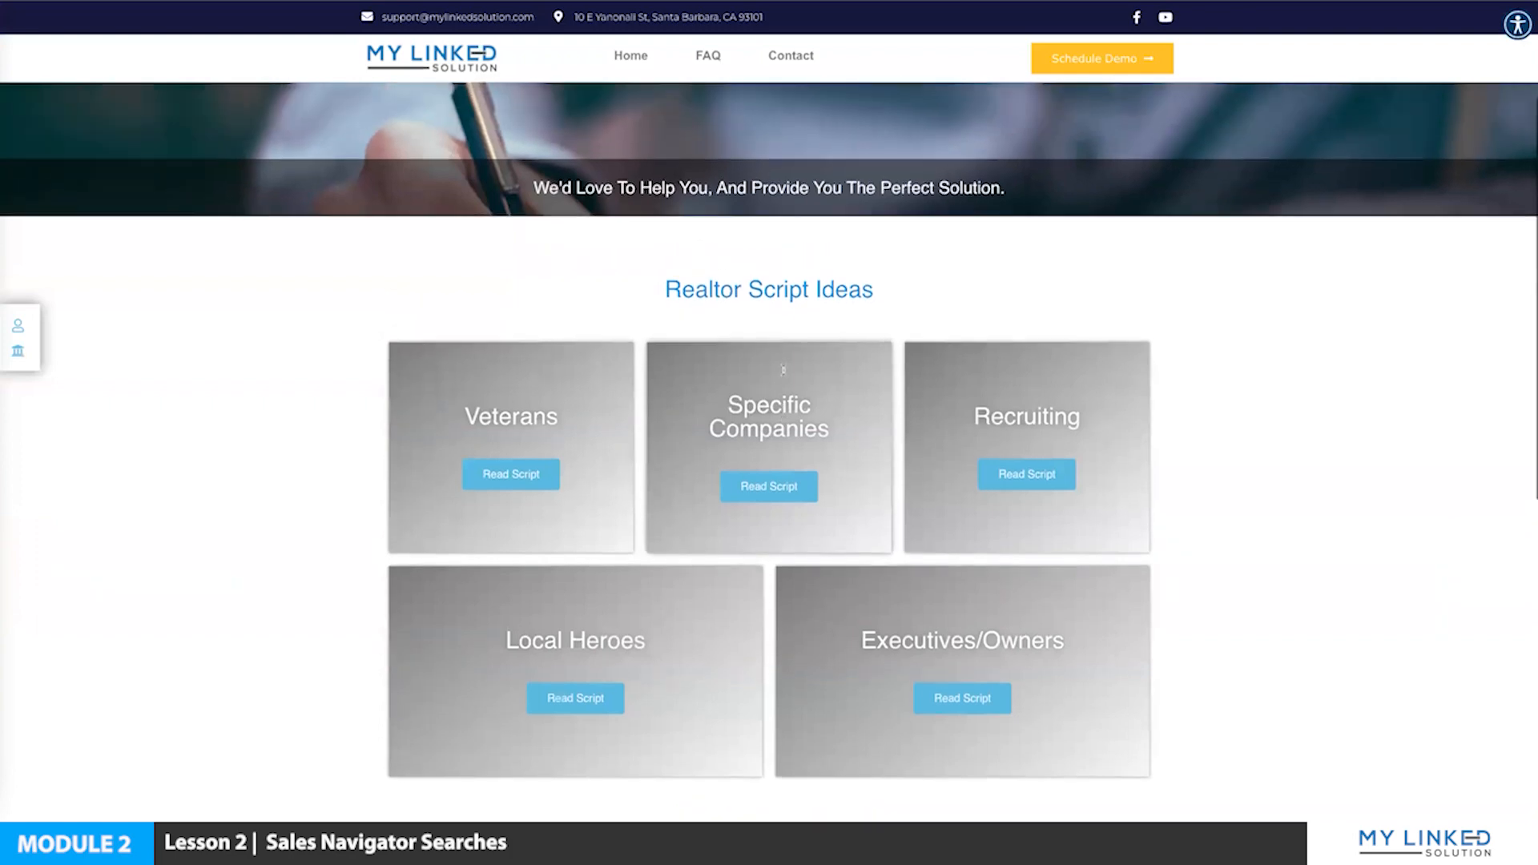
scroll(947, 328, down, 2)
scroll(929, 360, up, 2)
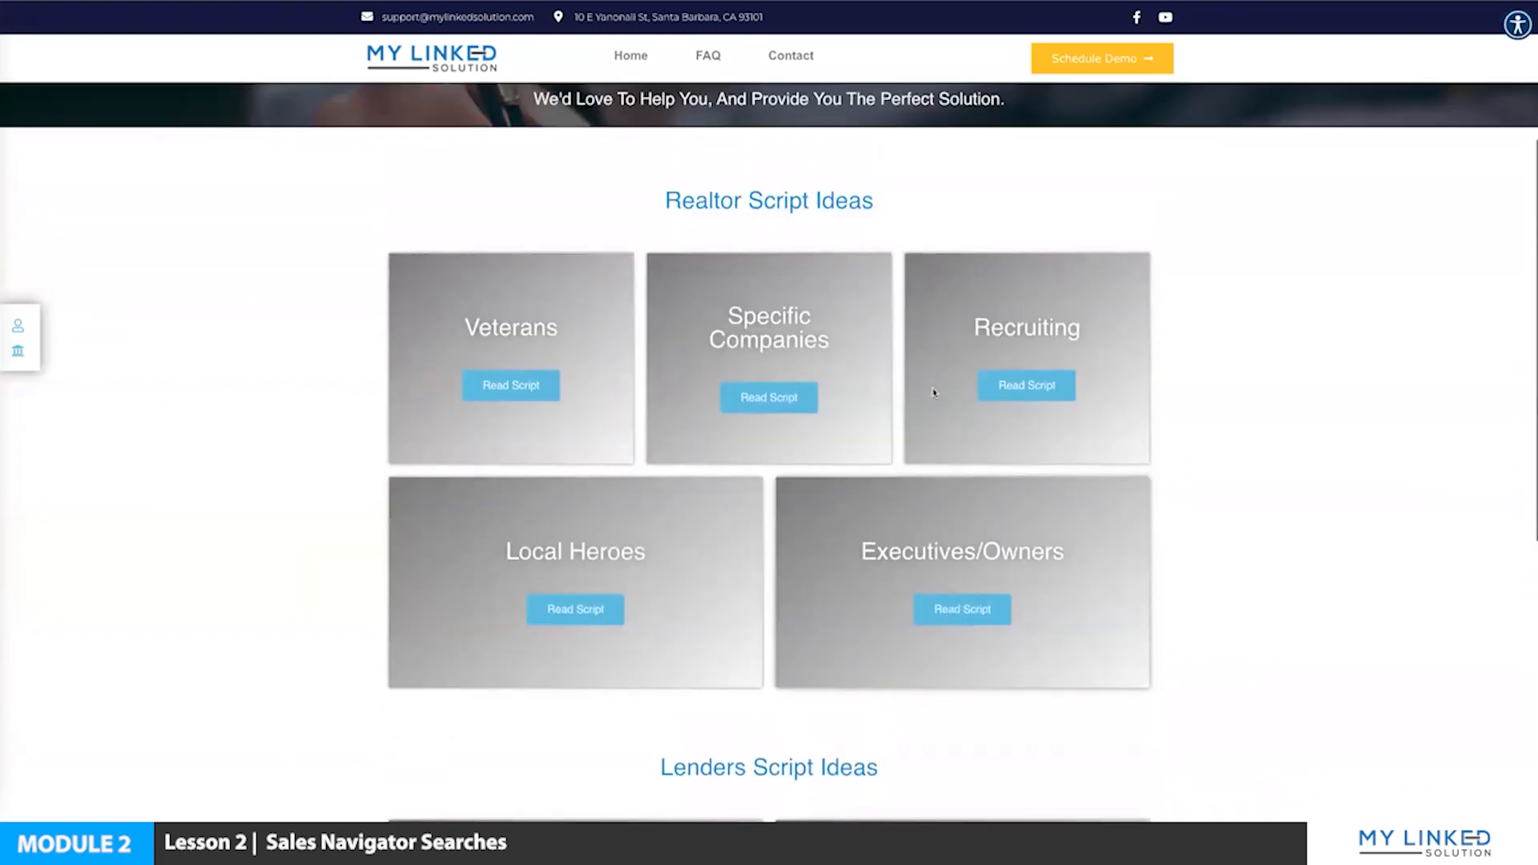
scroll(690, 491, down, 4)
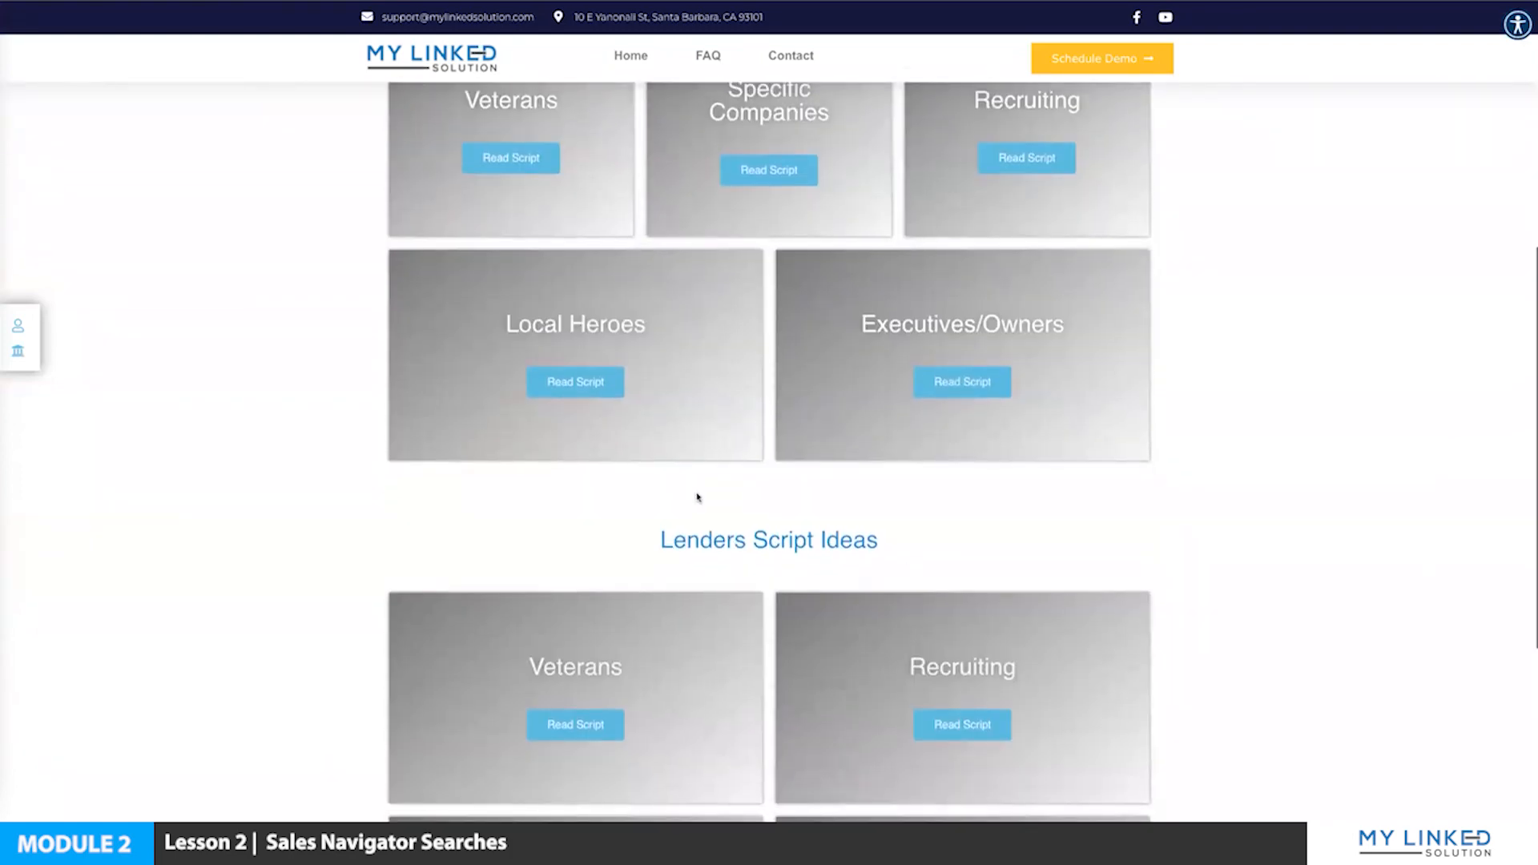
scroll(874, 578, up, 3)
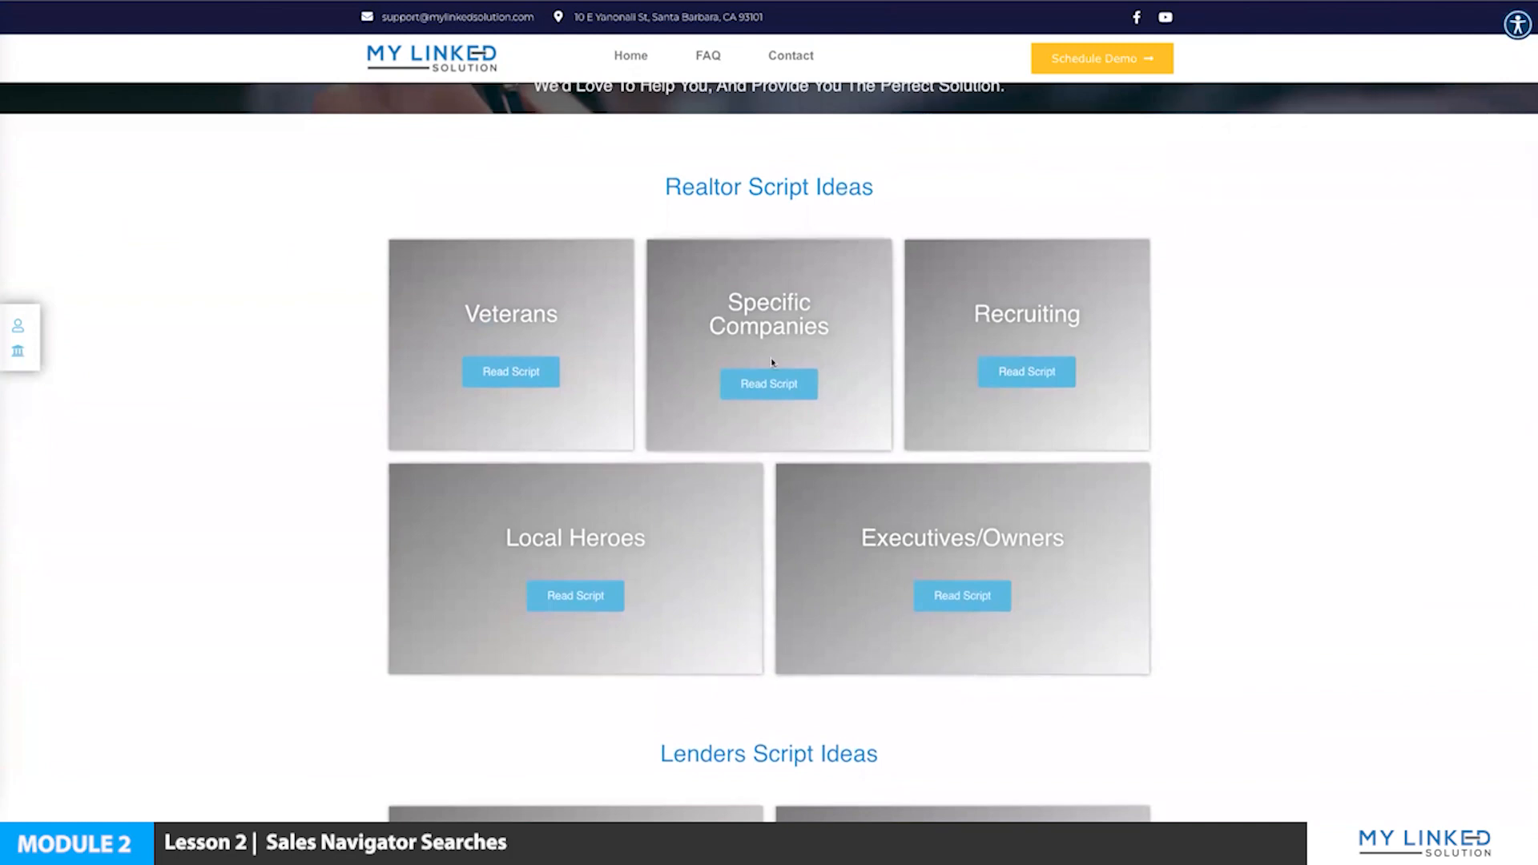
scroll(718, 324, up, 1)
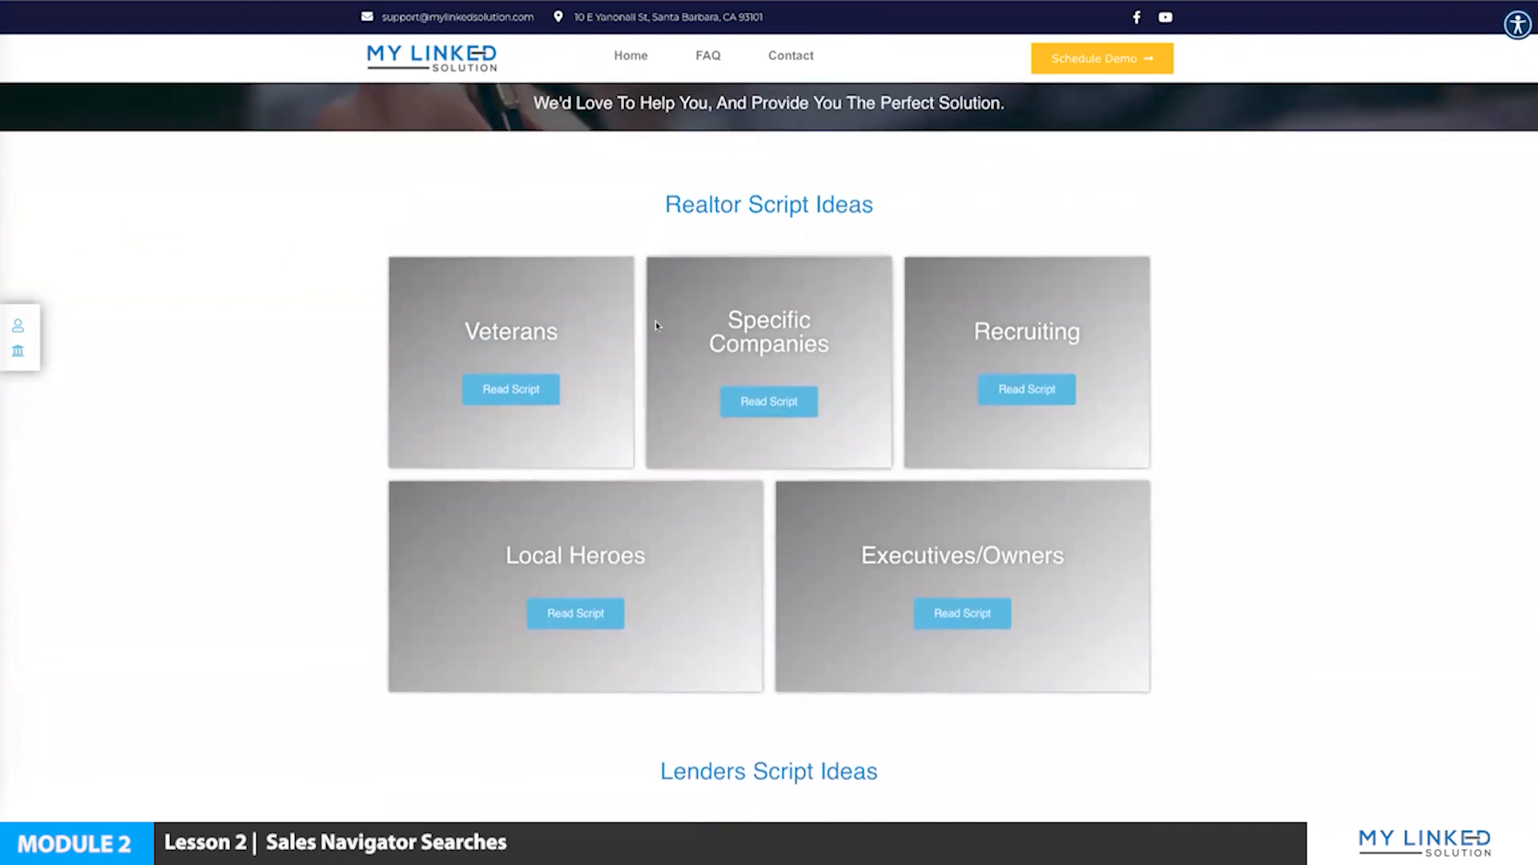
scroll(585, 409, down, 1)
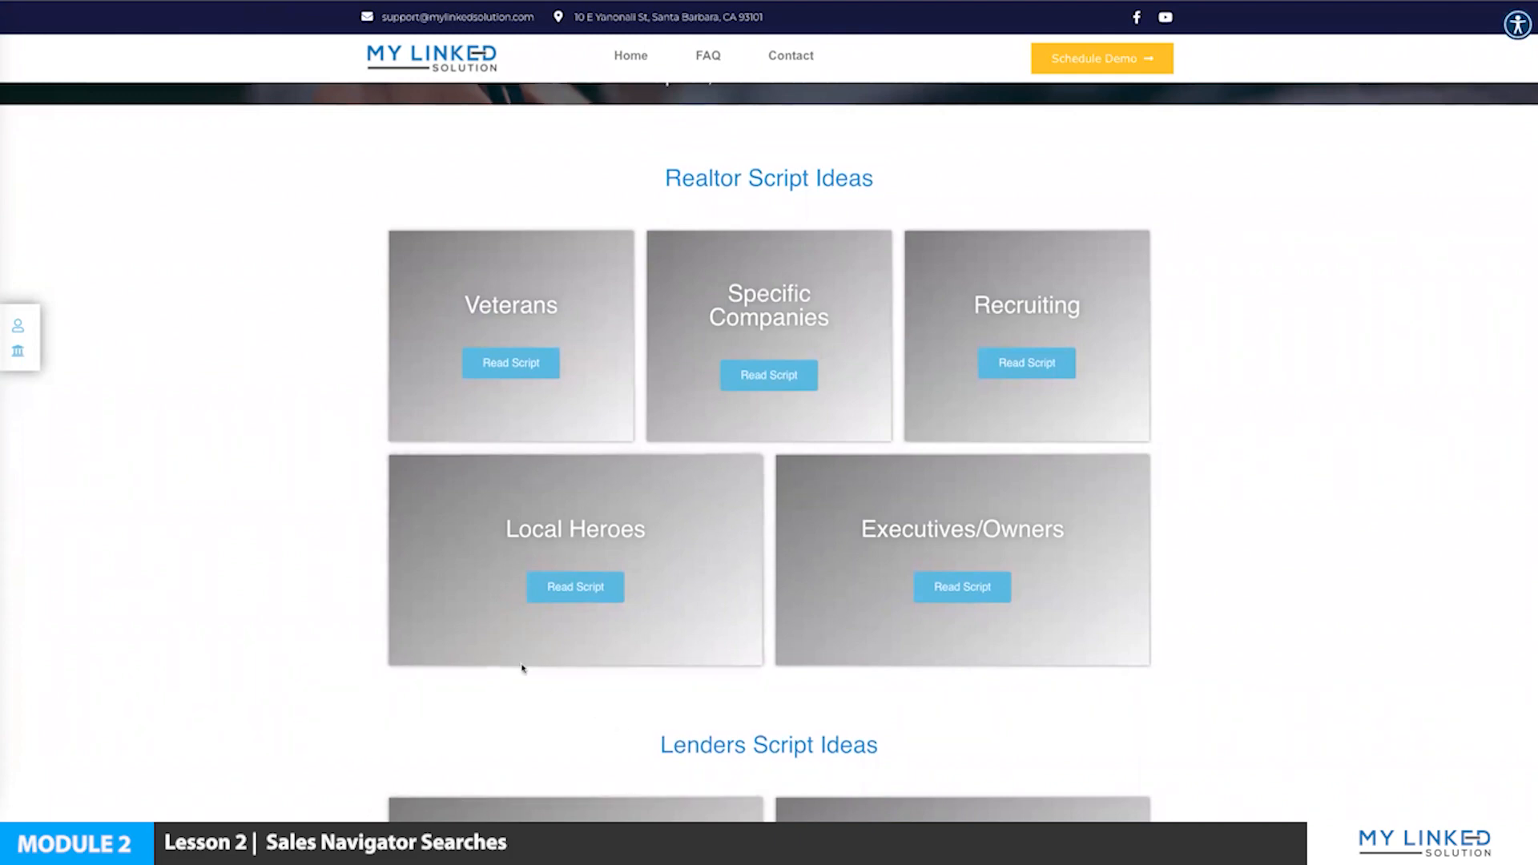
scroll(724, 617, up, 1)
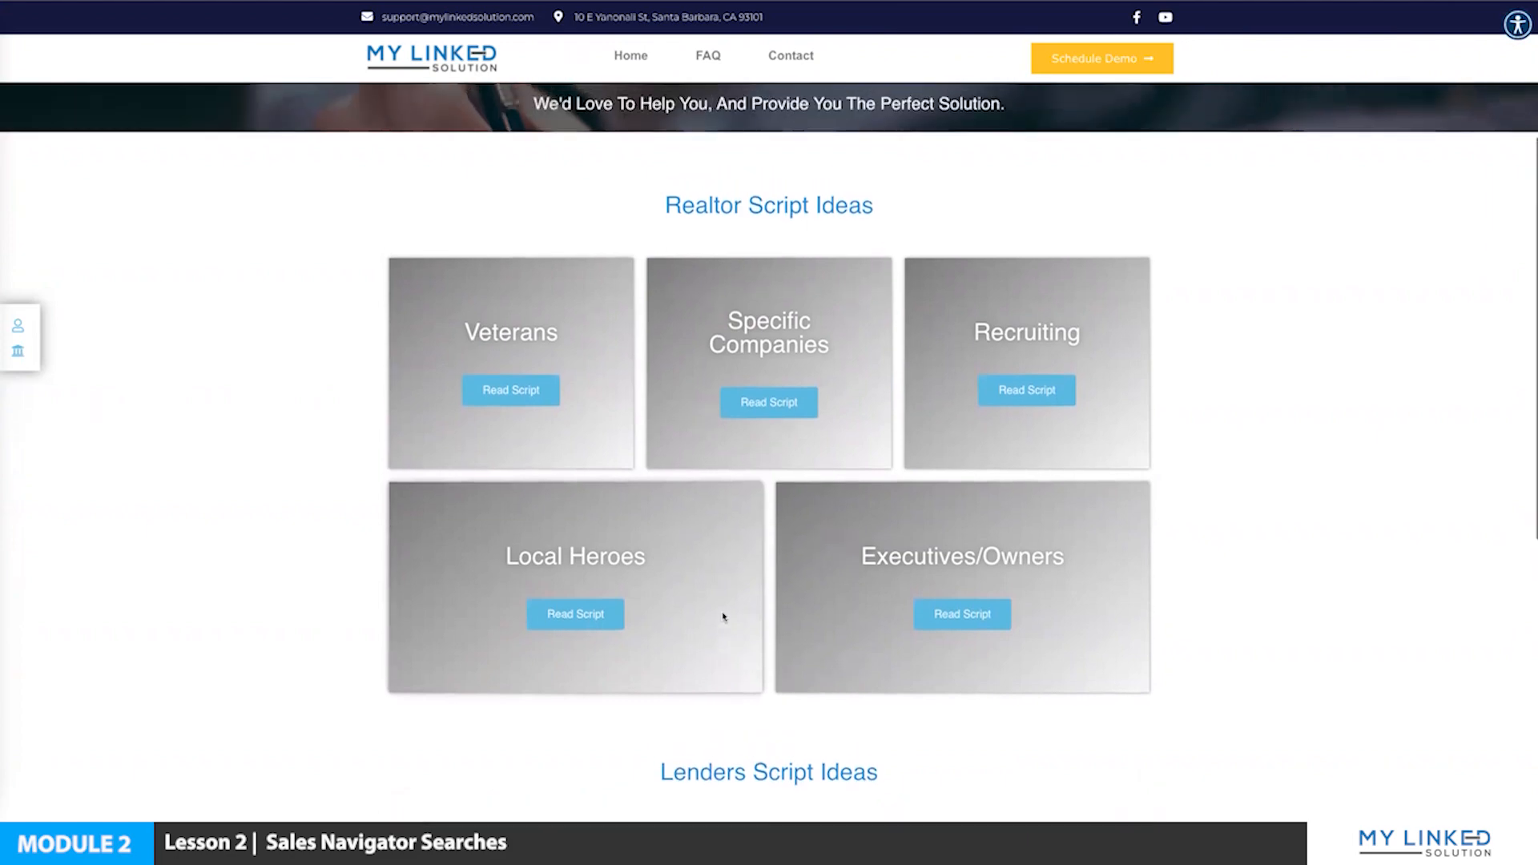
scroll(680, 608, up, 1)
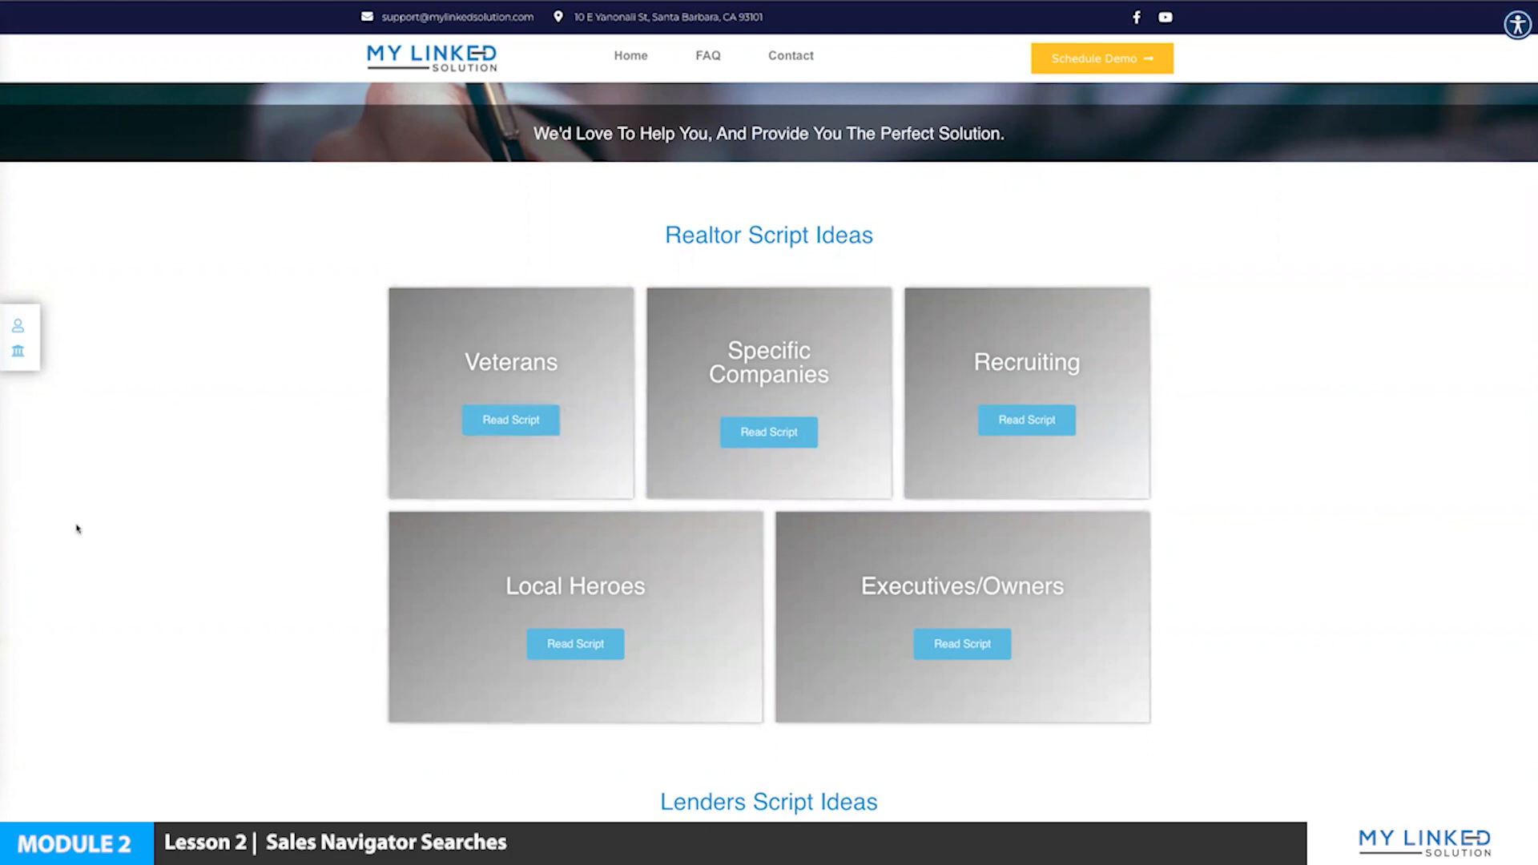
scroll(50, 566, up, 1)
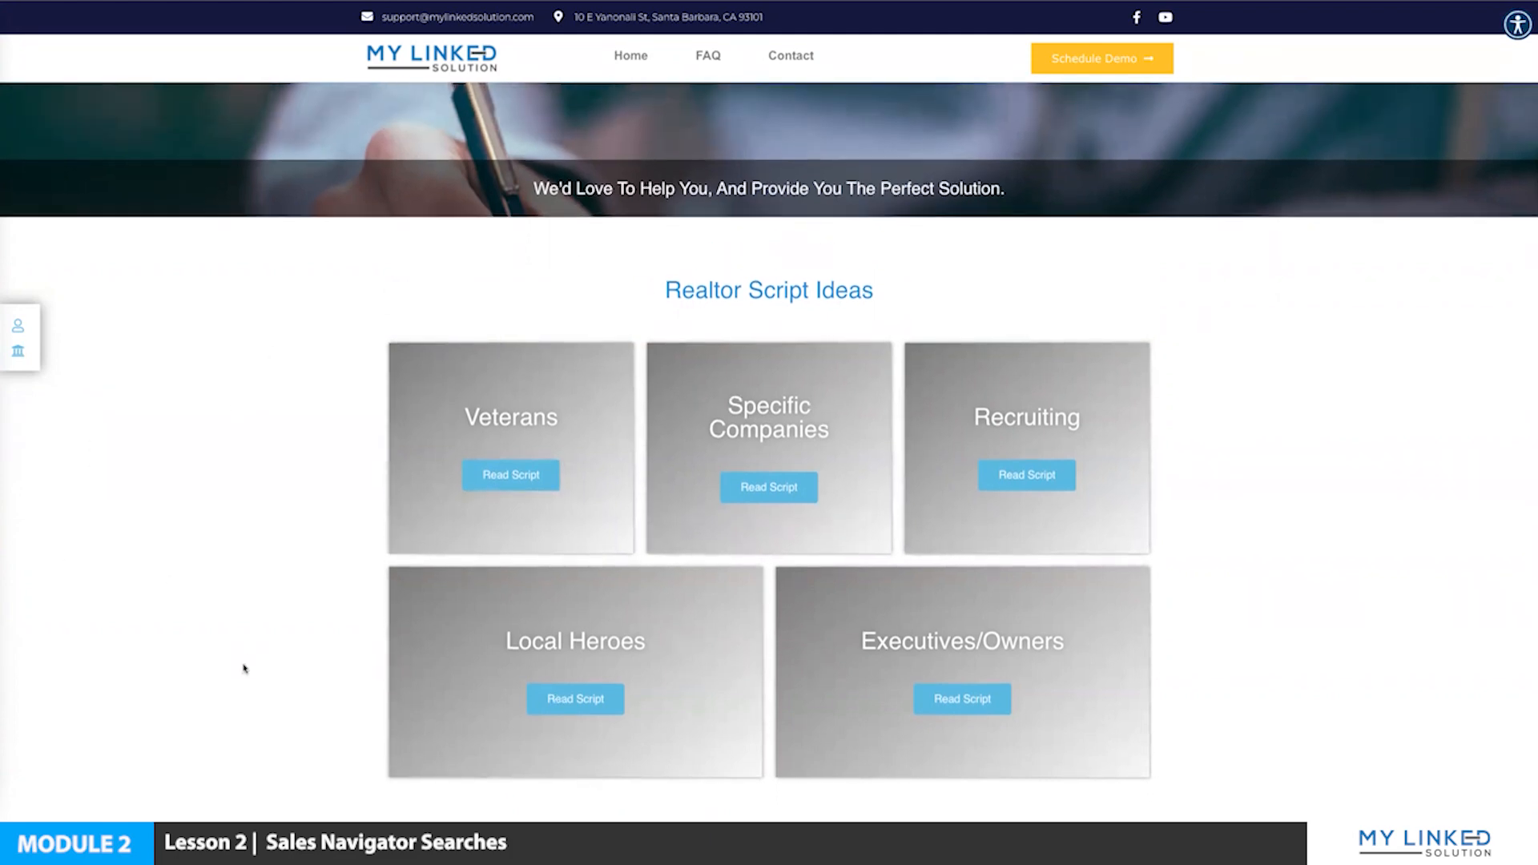
scroll(243, 670, up, 1)
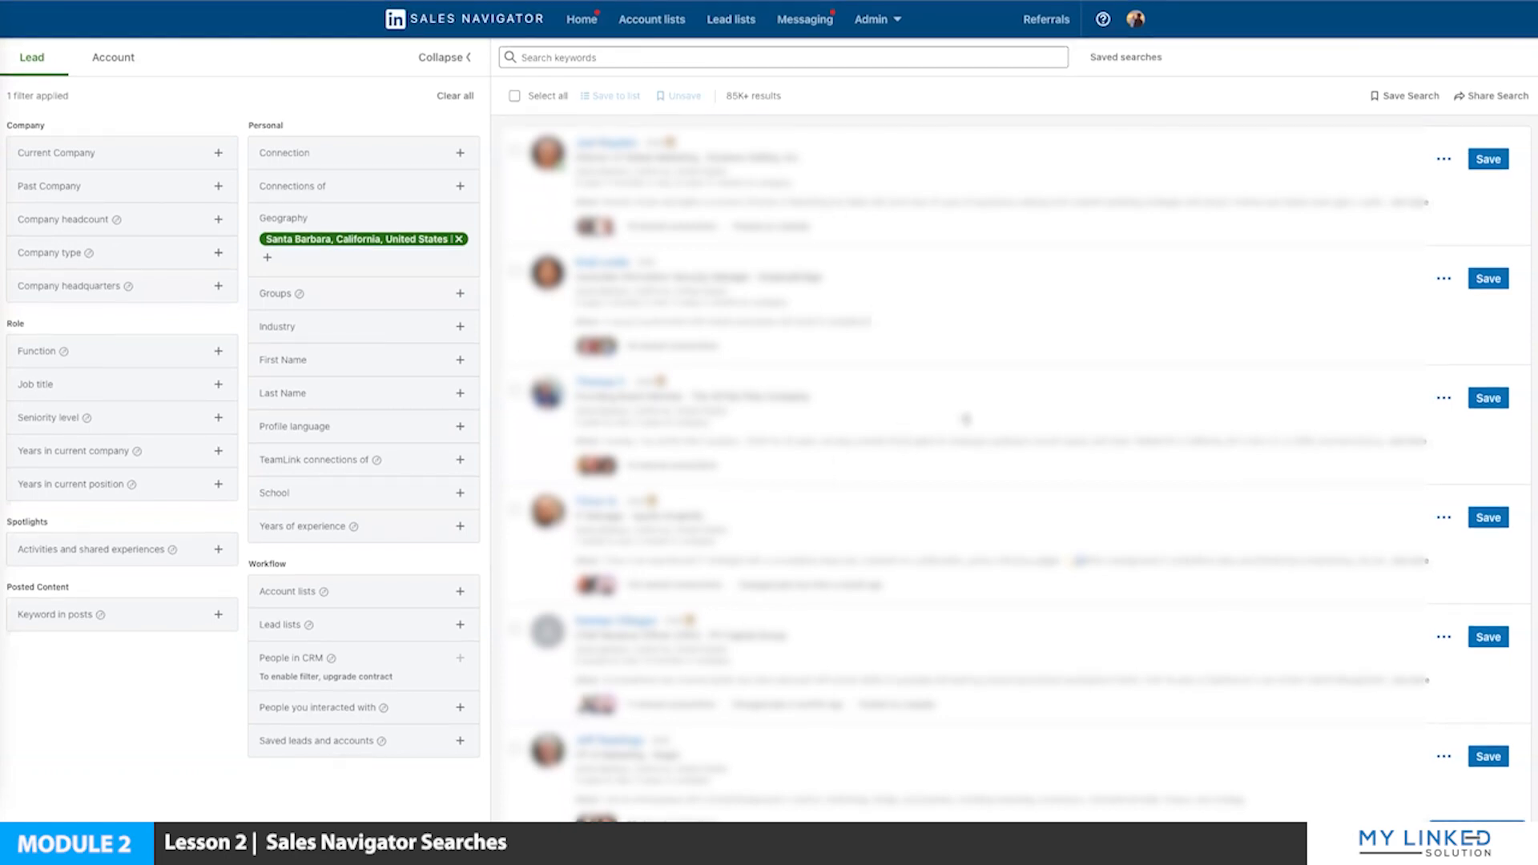
Search the Geography filter for "santa barbara" and include Santa Barbara County, California as a second region.
click(270, 258)
text(santa barbara)
click(329, 302)
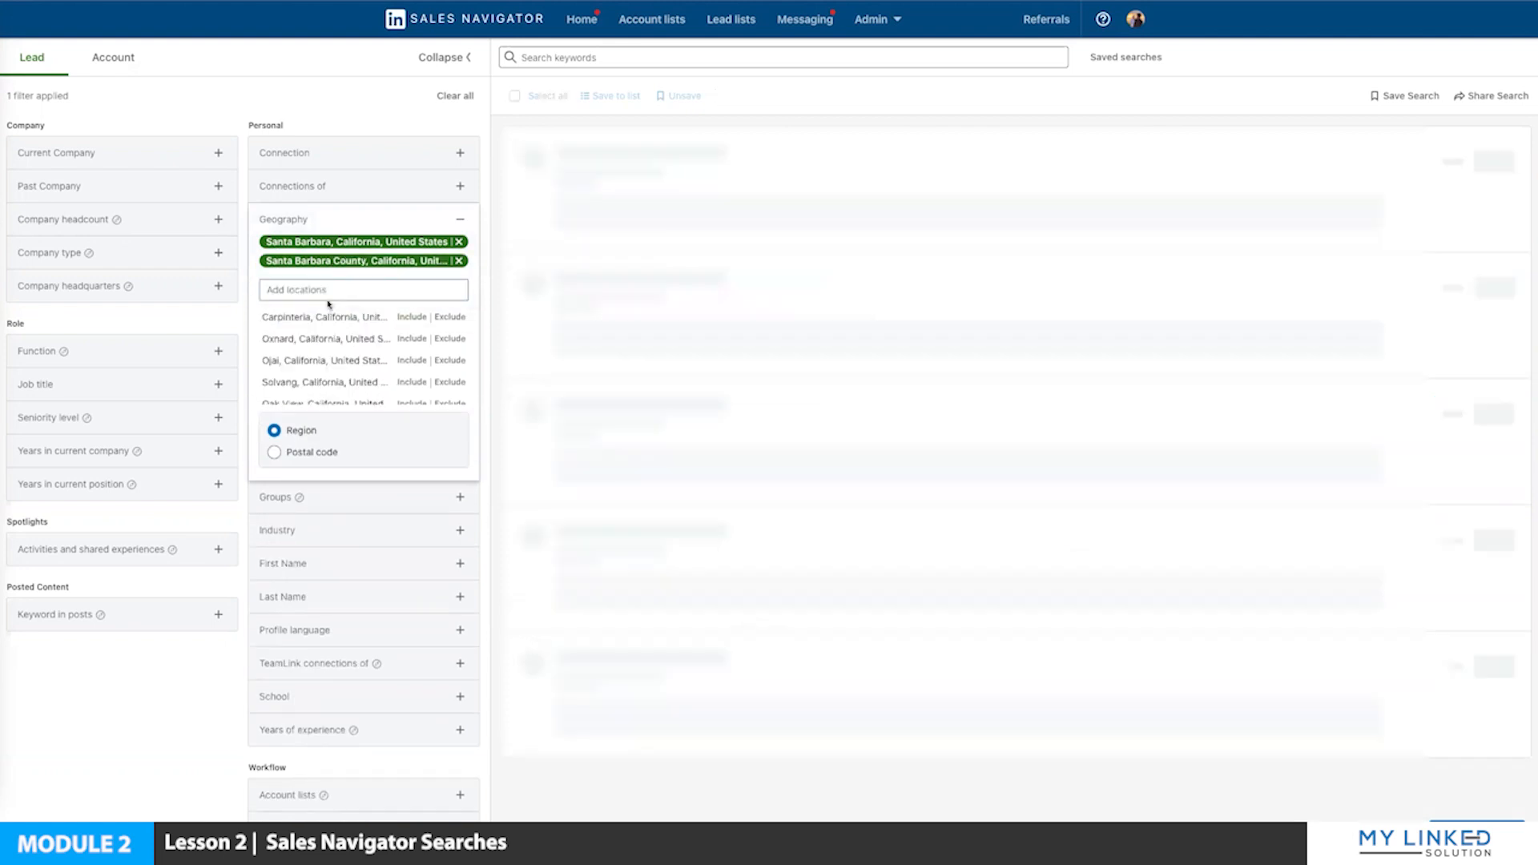
click(290, 103)
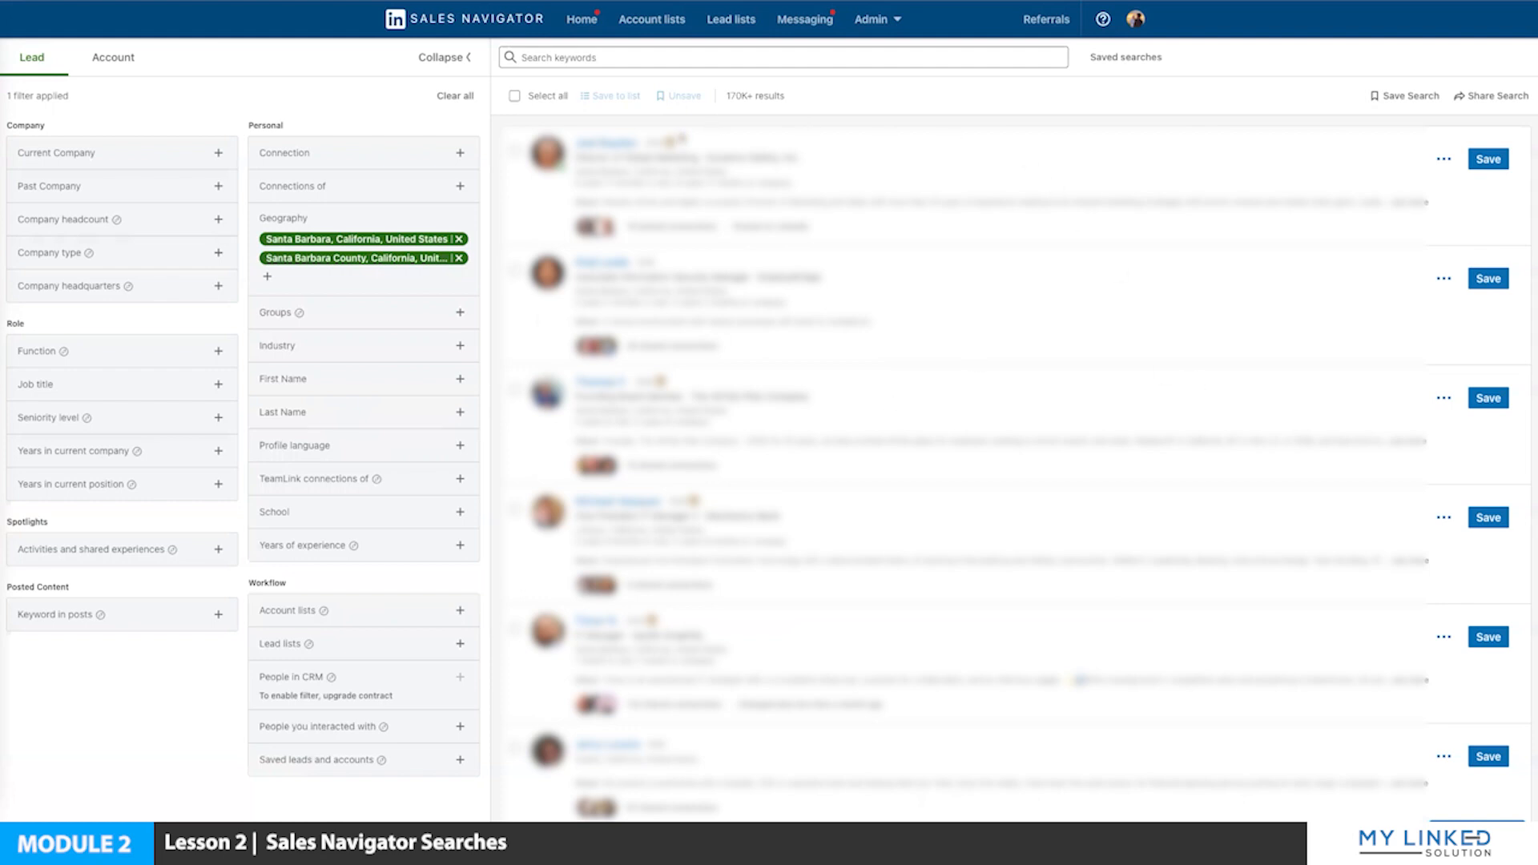
Look through the lead results and include Hospital & Health Care in the Industry filter.
scroll(767, 423, down, 5)
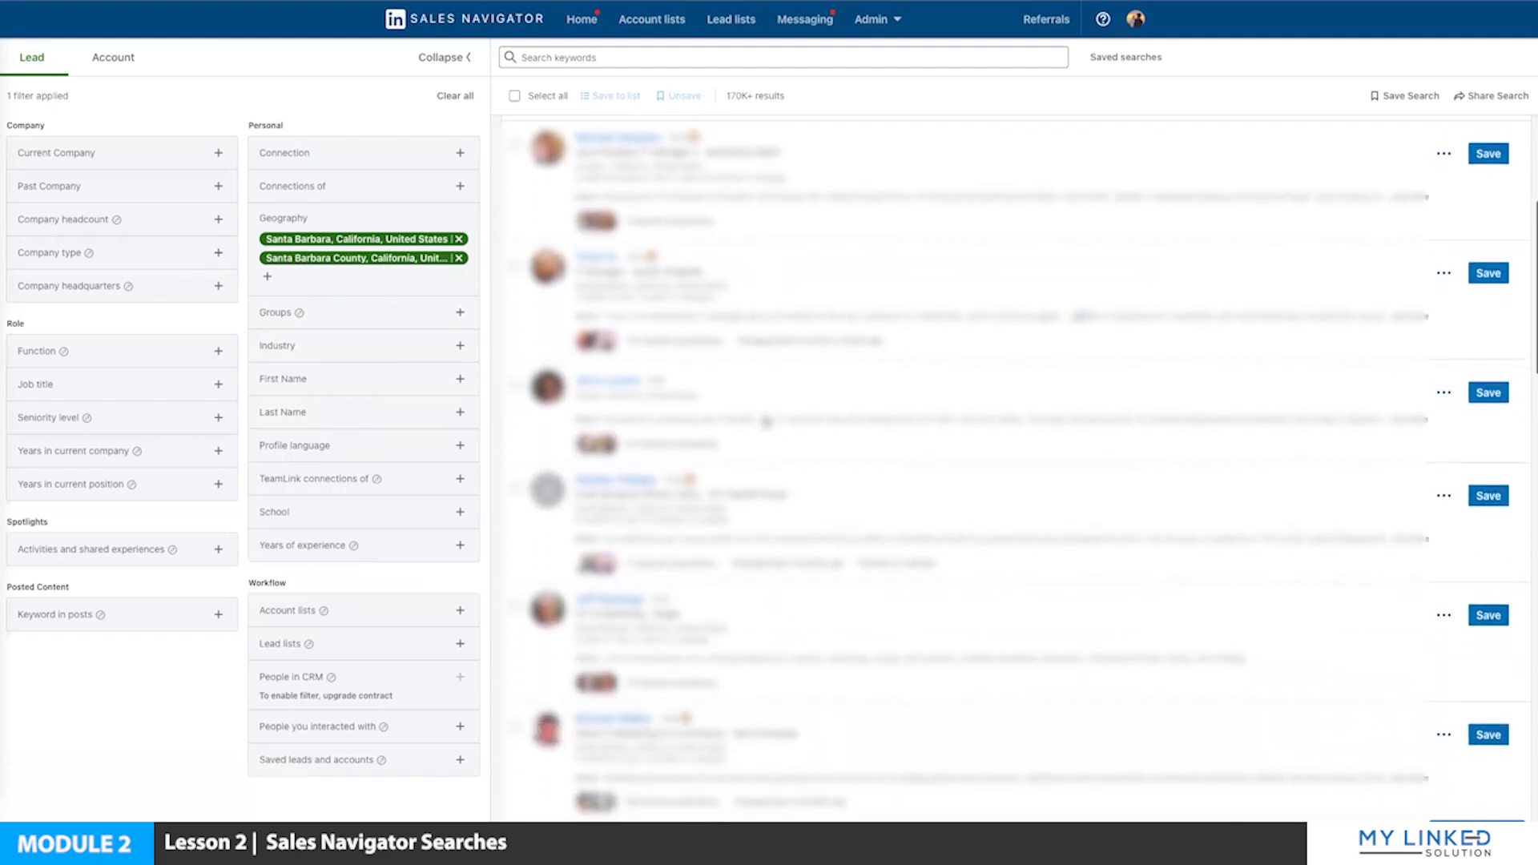
scroll(767, 422, up, 1)
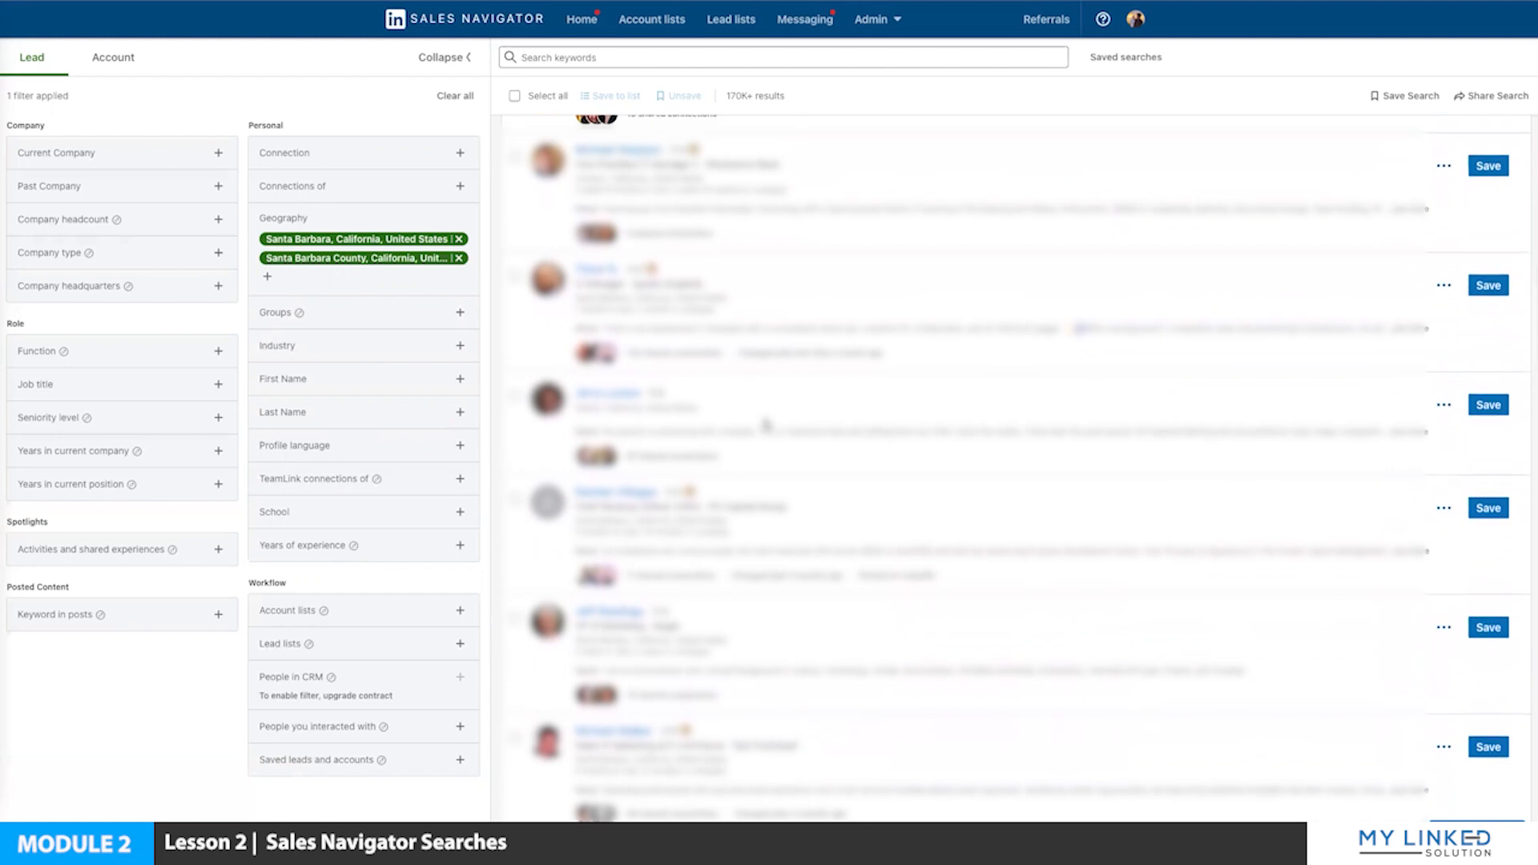
scroll(780, 345, up, 3)
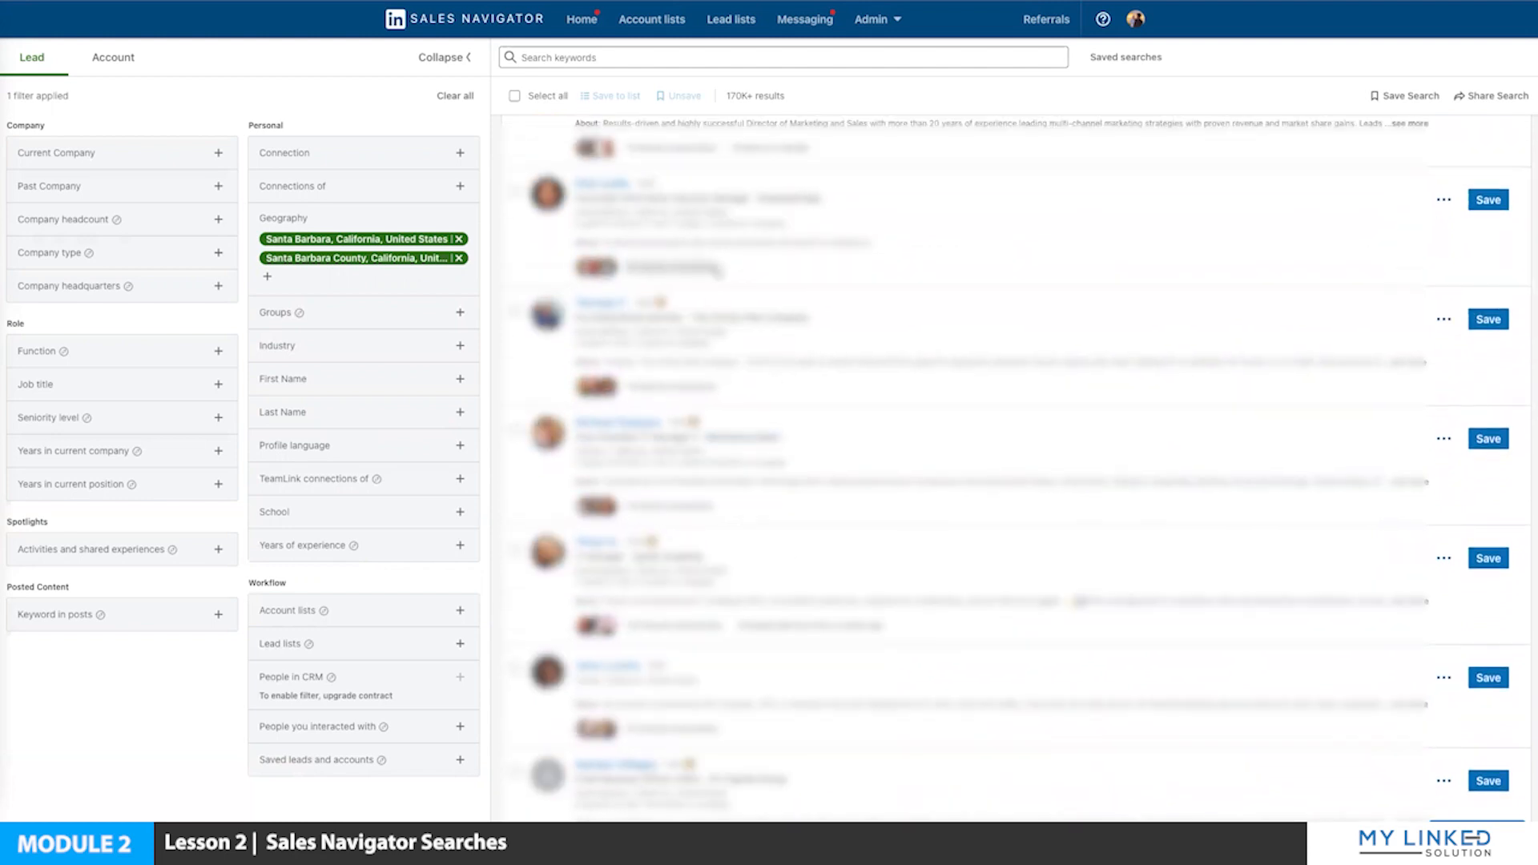
scroll(744, 406, up, 1)
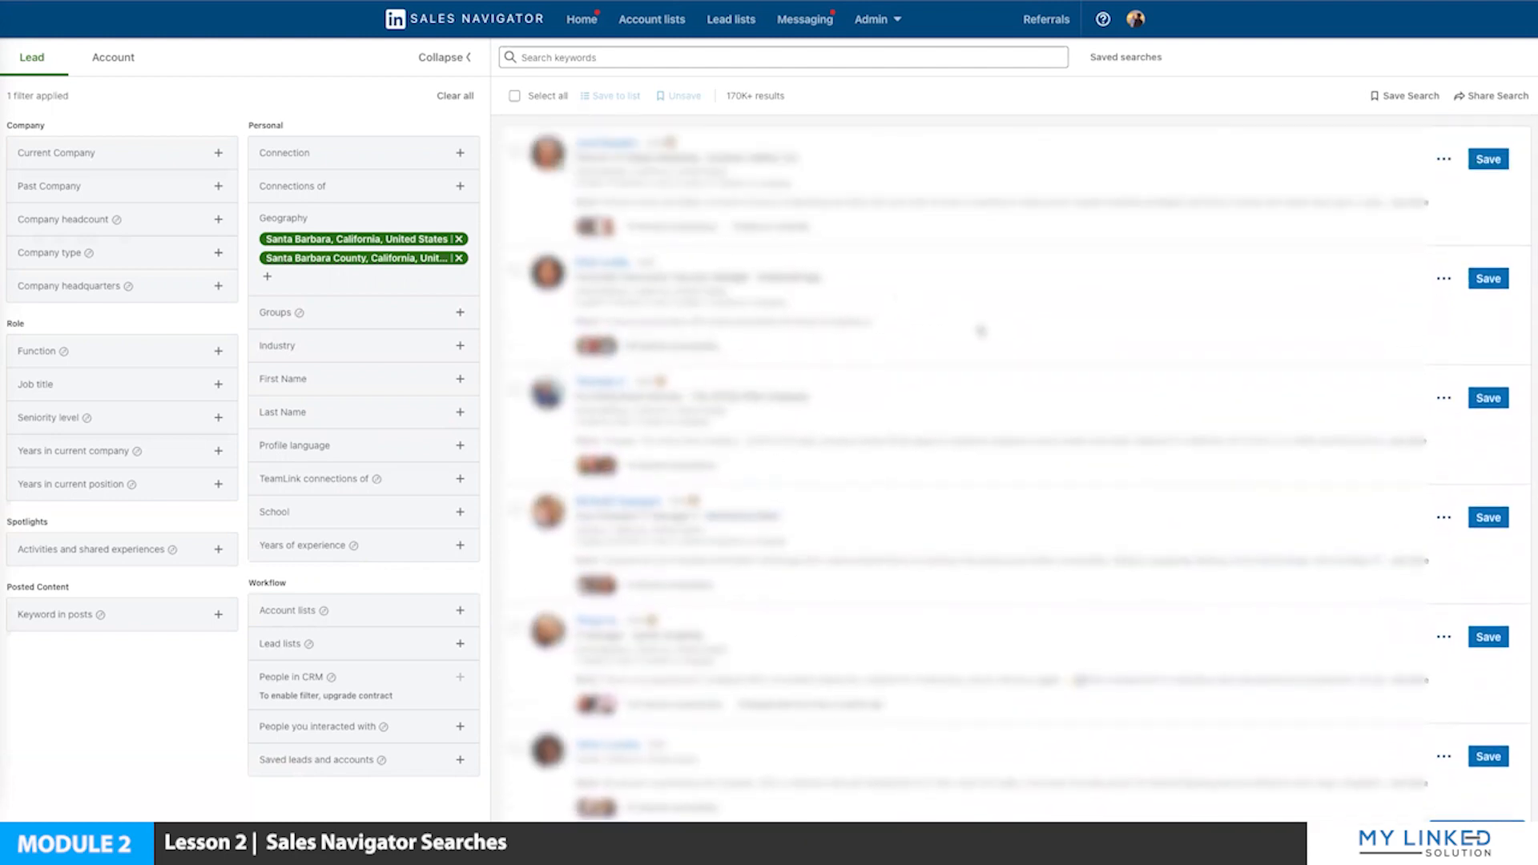
scroll(879, 391, up, 1)
click(340, 350)
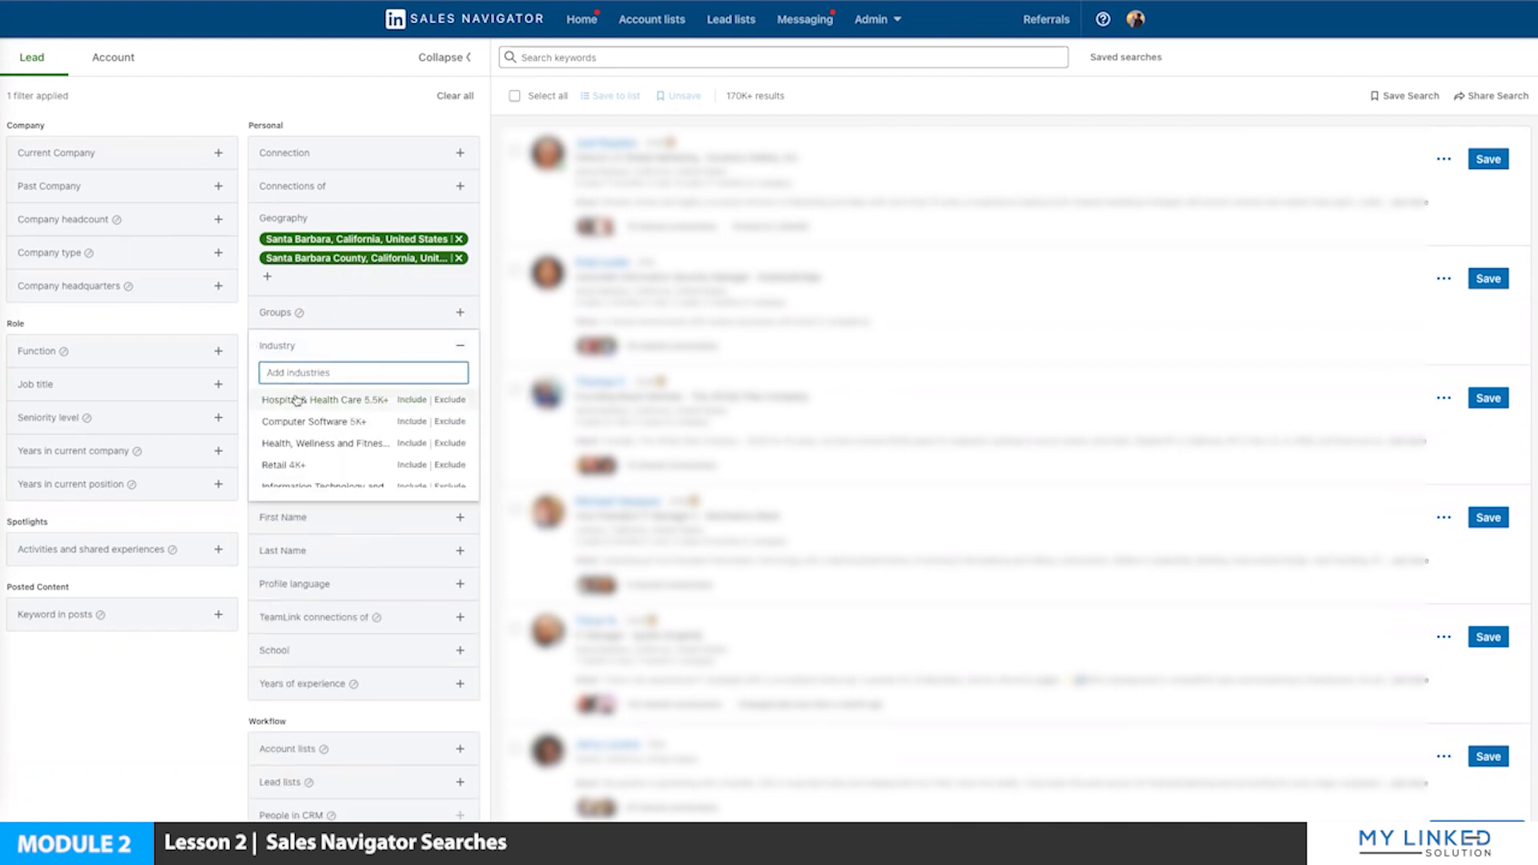
click(411, 400)
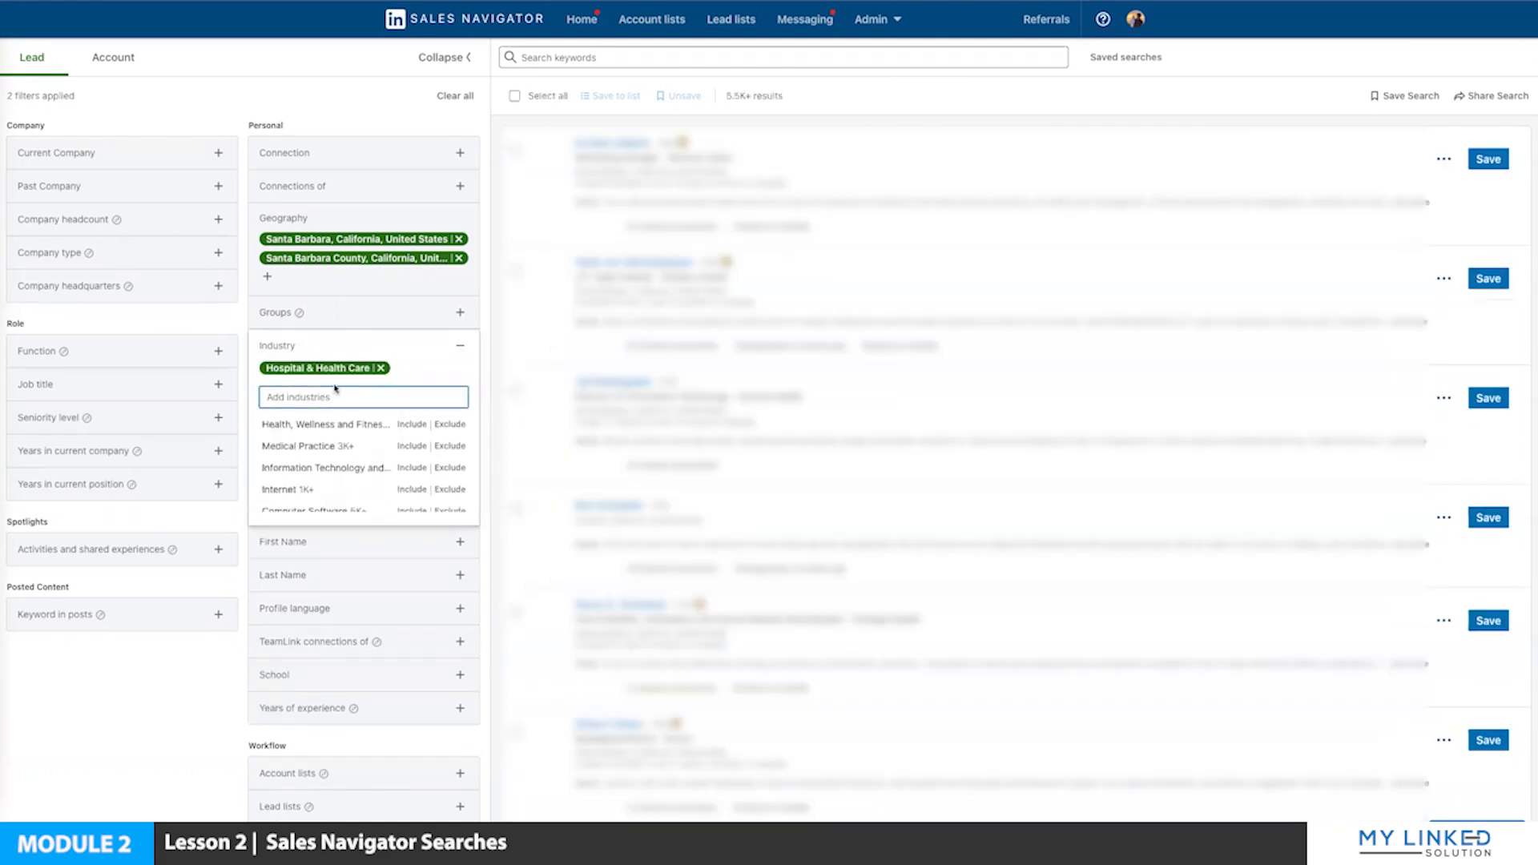
Add Medical Practice and Health, Wellness and Fitness to the included industries.
text(medica)
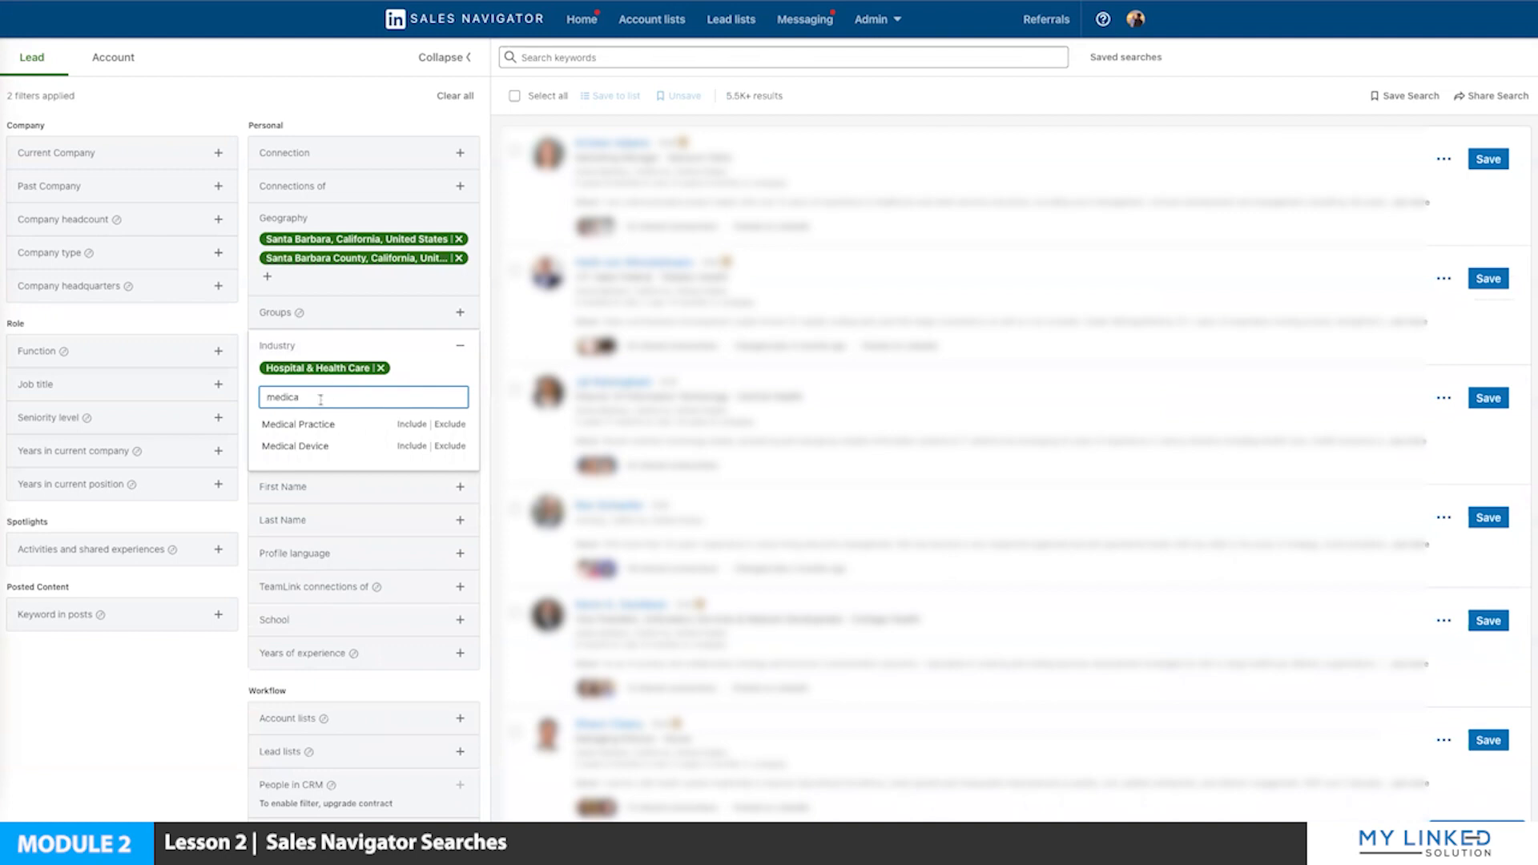
click(313, 425)
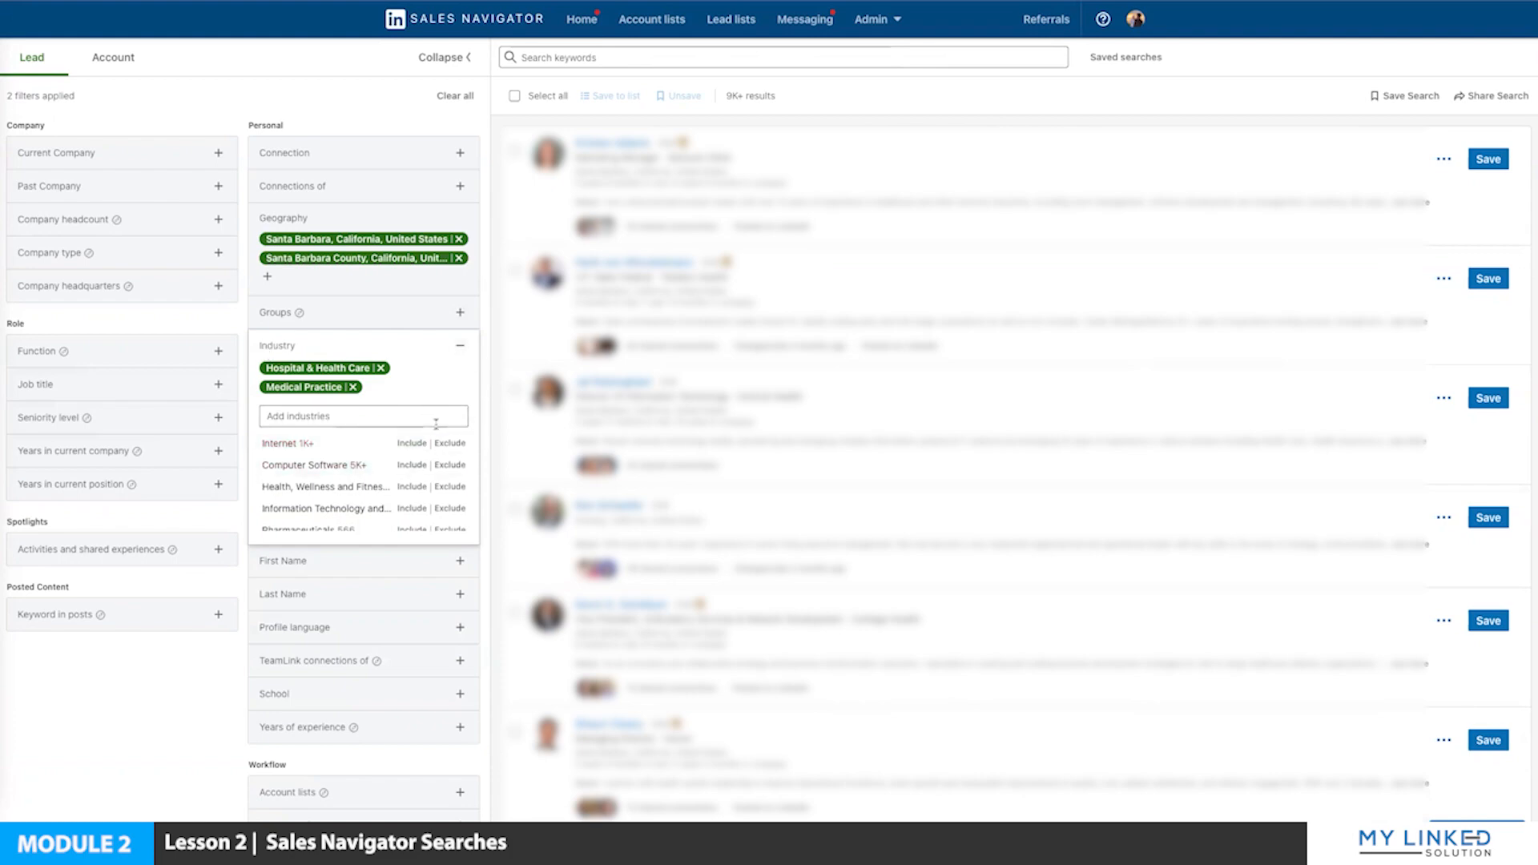
click(340, 488)
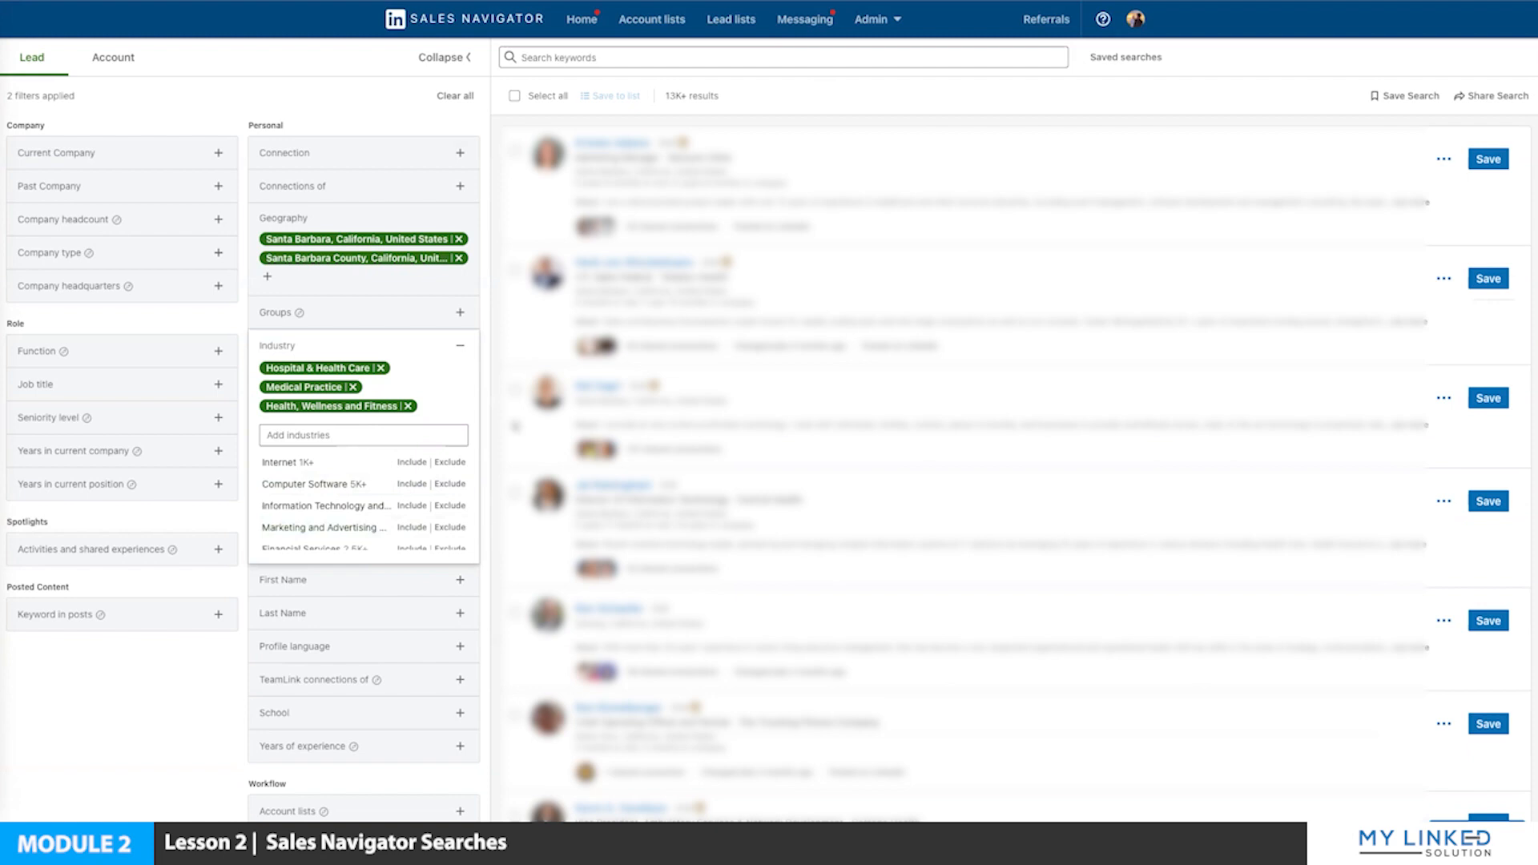
click(338, 87)
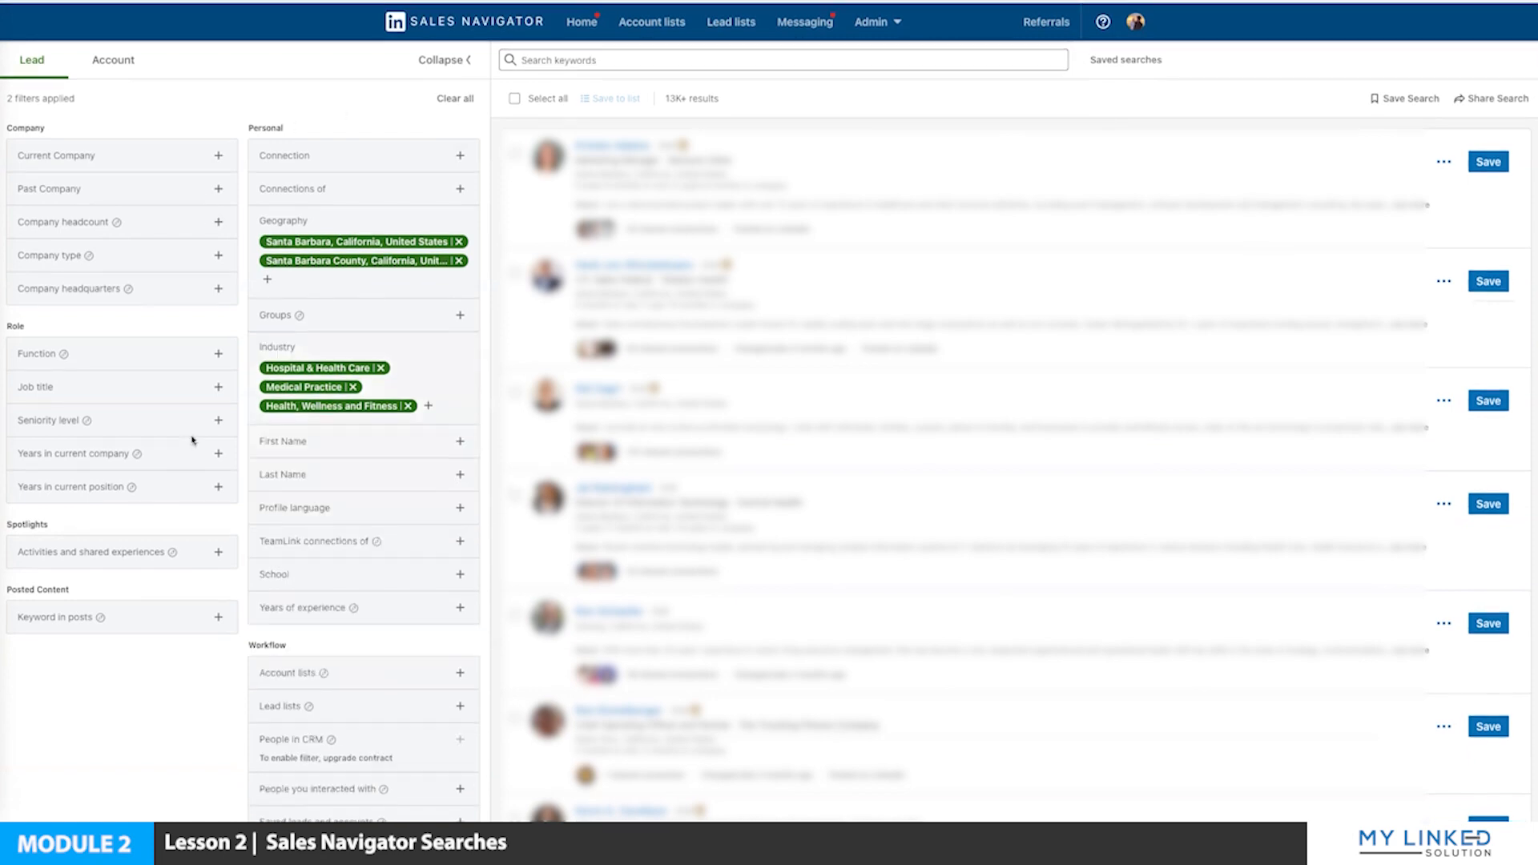
Filter the leads by years of experience, choosing More than 10 years.
click(330, 607)
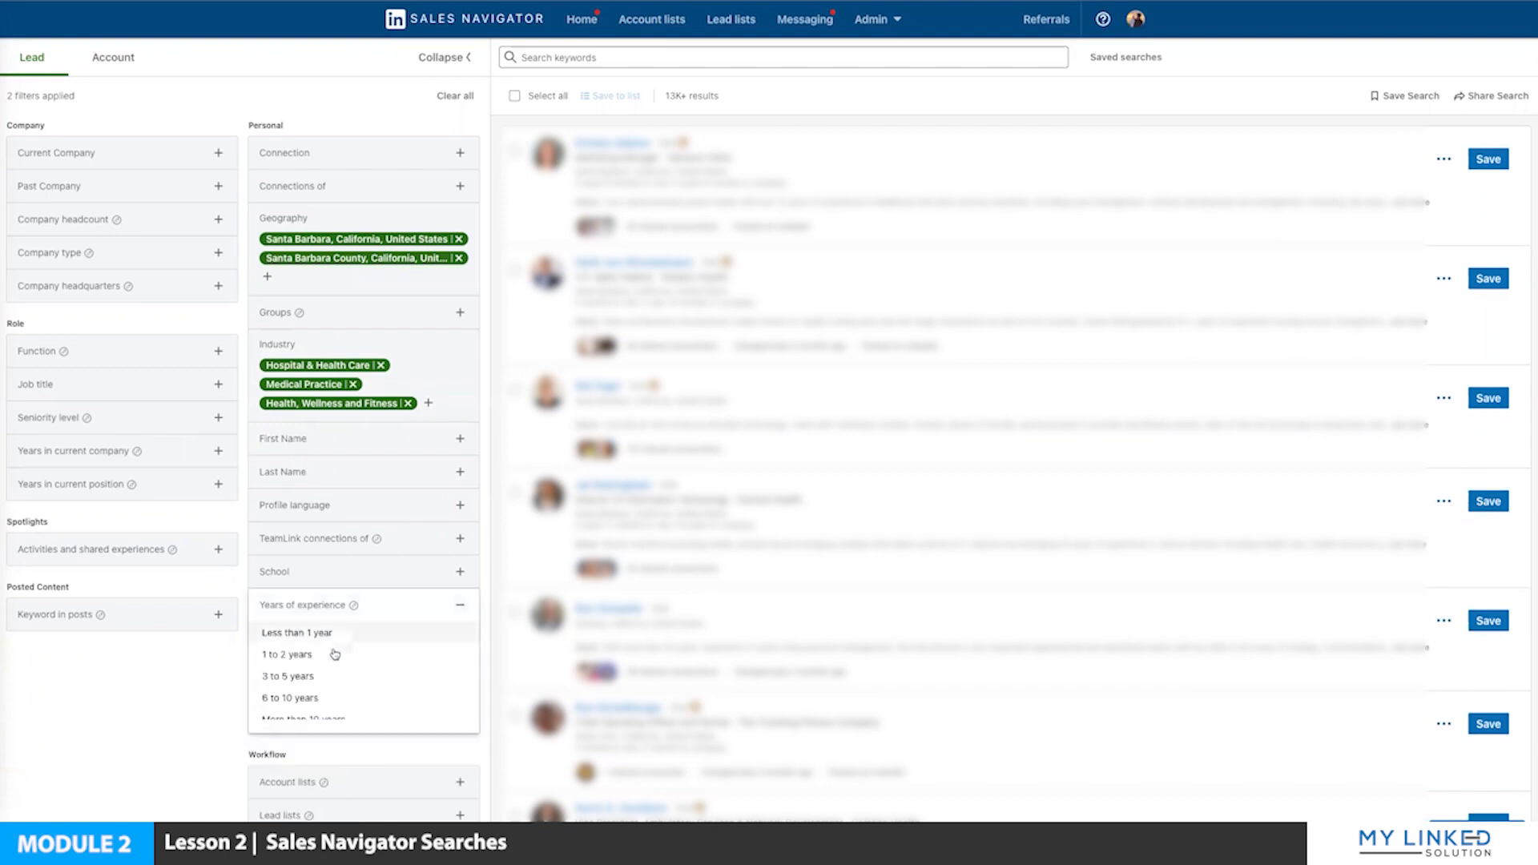
scroll(375, 642, down, 1)
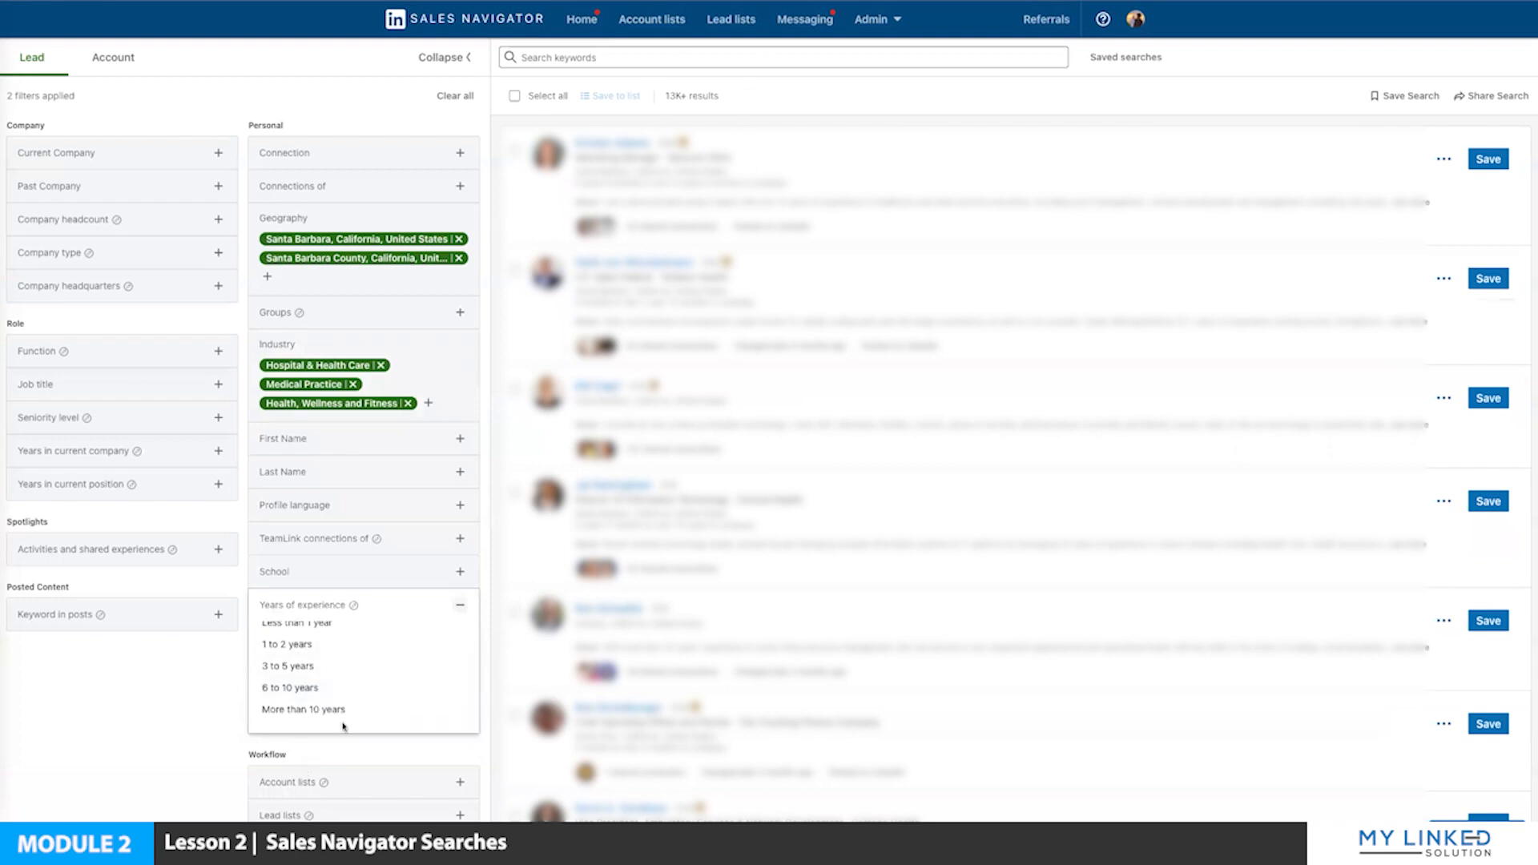
scroll(312, 676, down, 1)
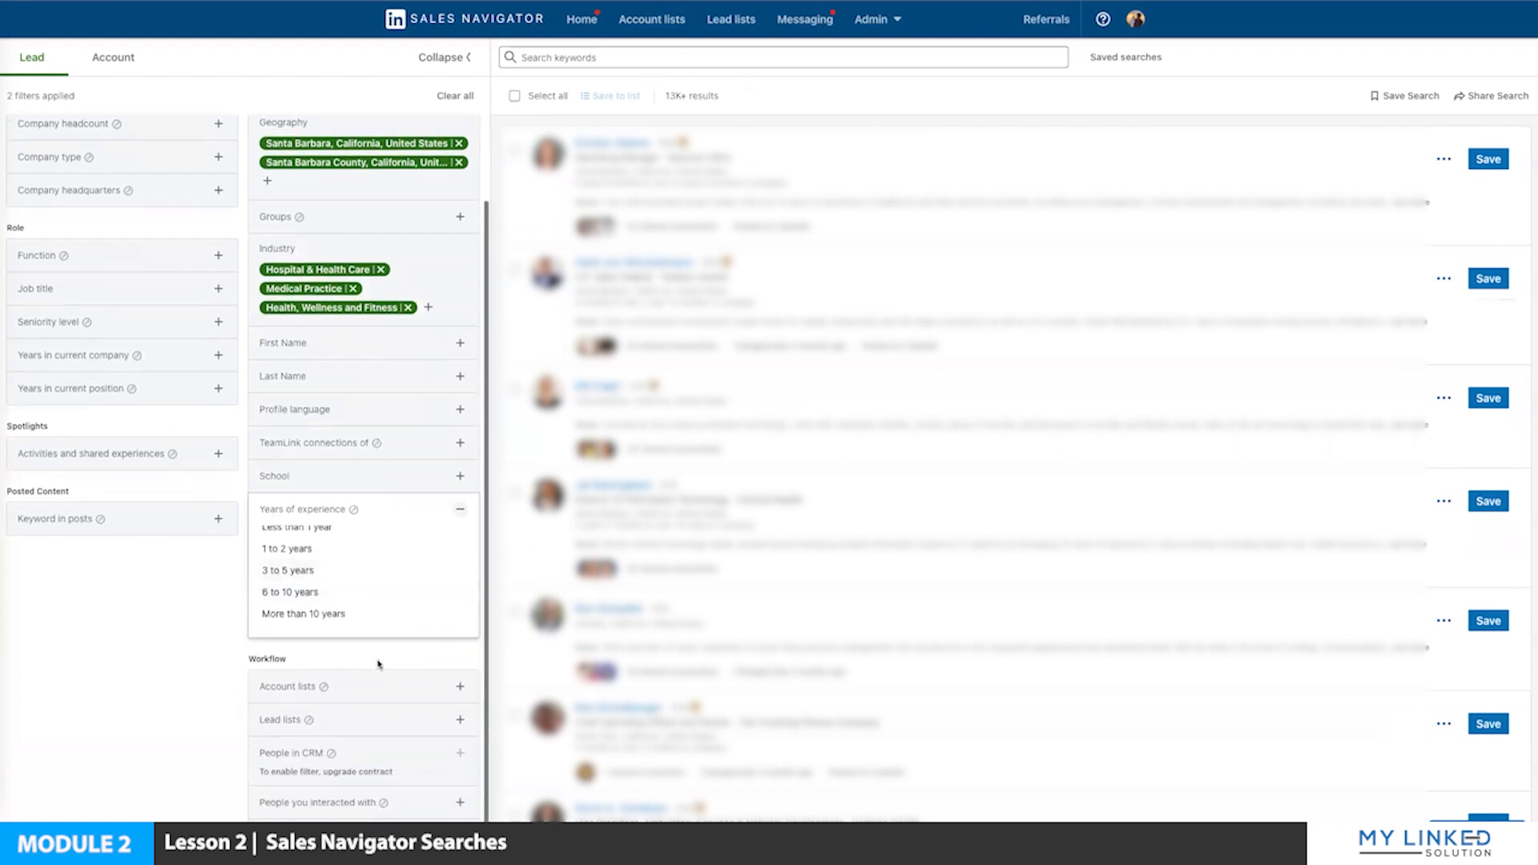
click(309, 615)
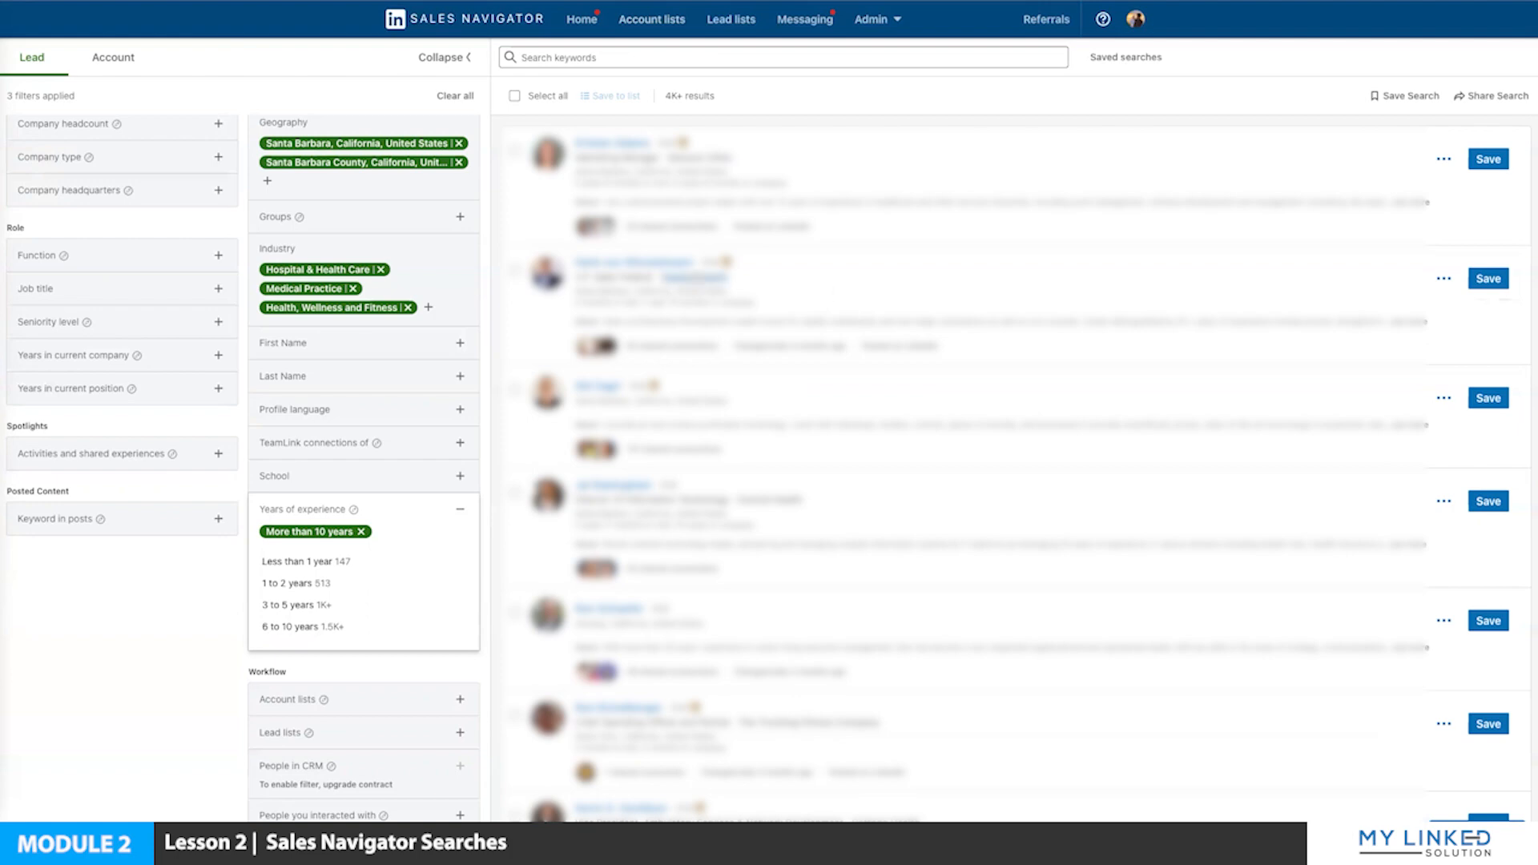
click(150, 662)
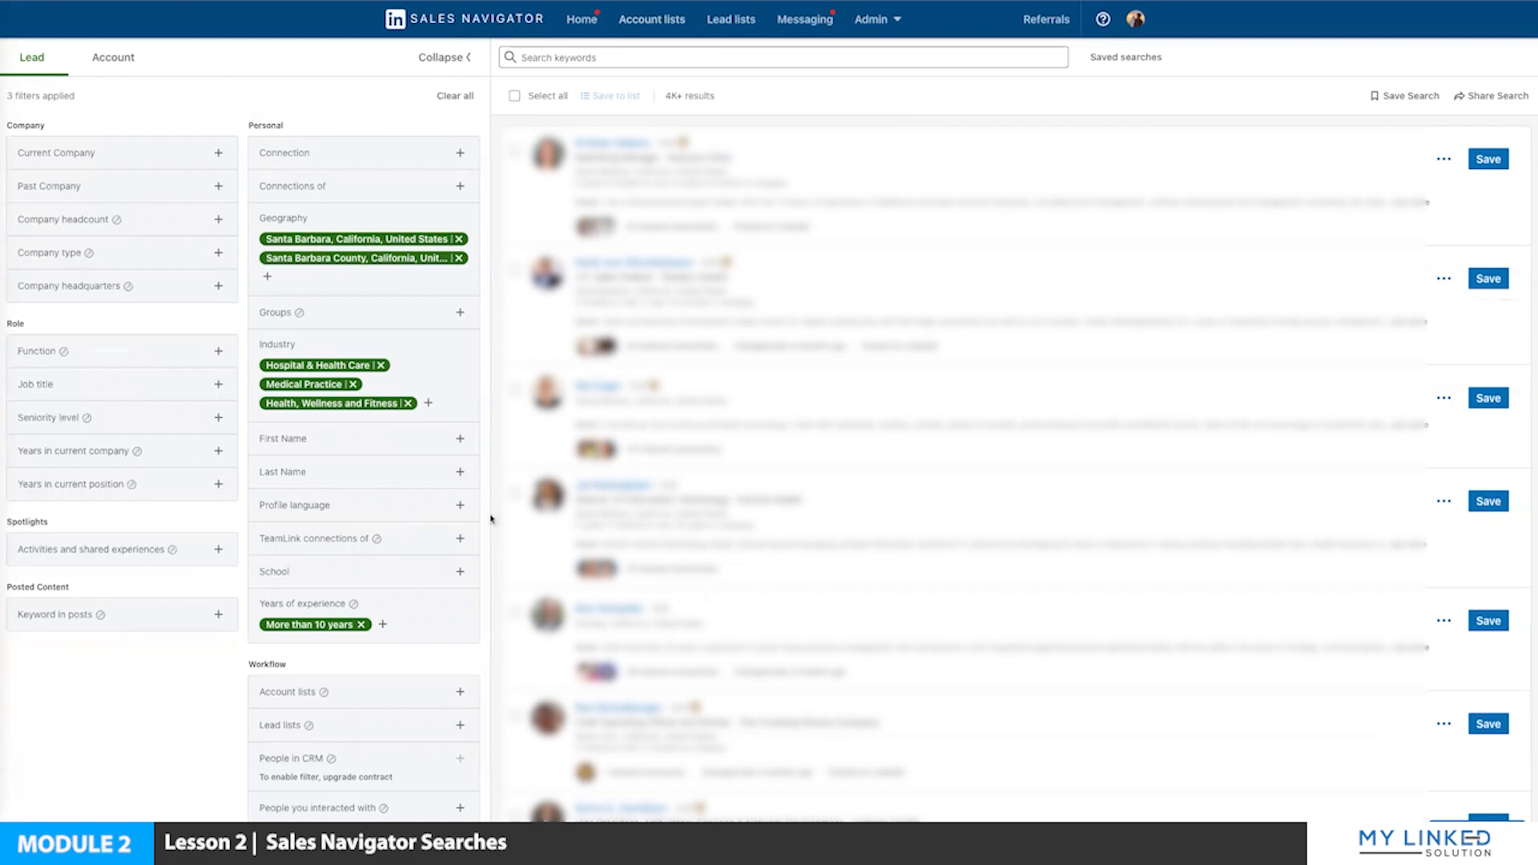
Add Real Estate as a current job title in the lead filters and switch it to excluded.
click(133, 392)
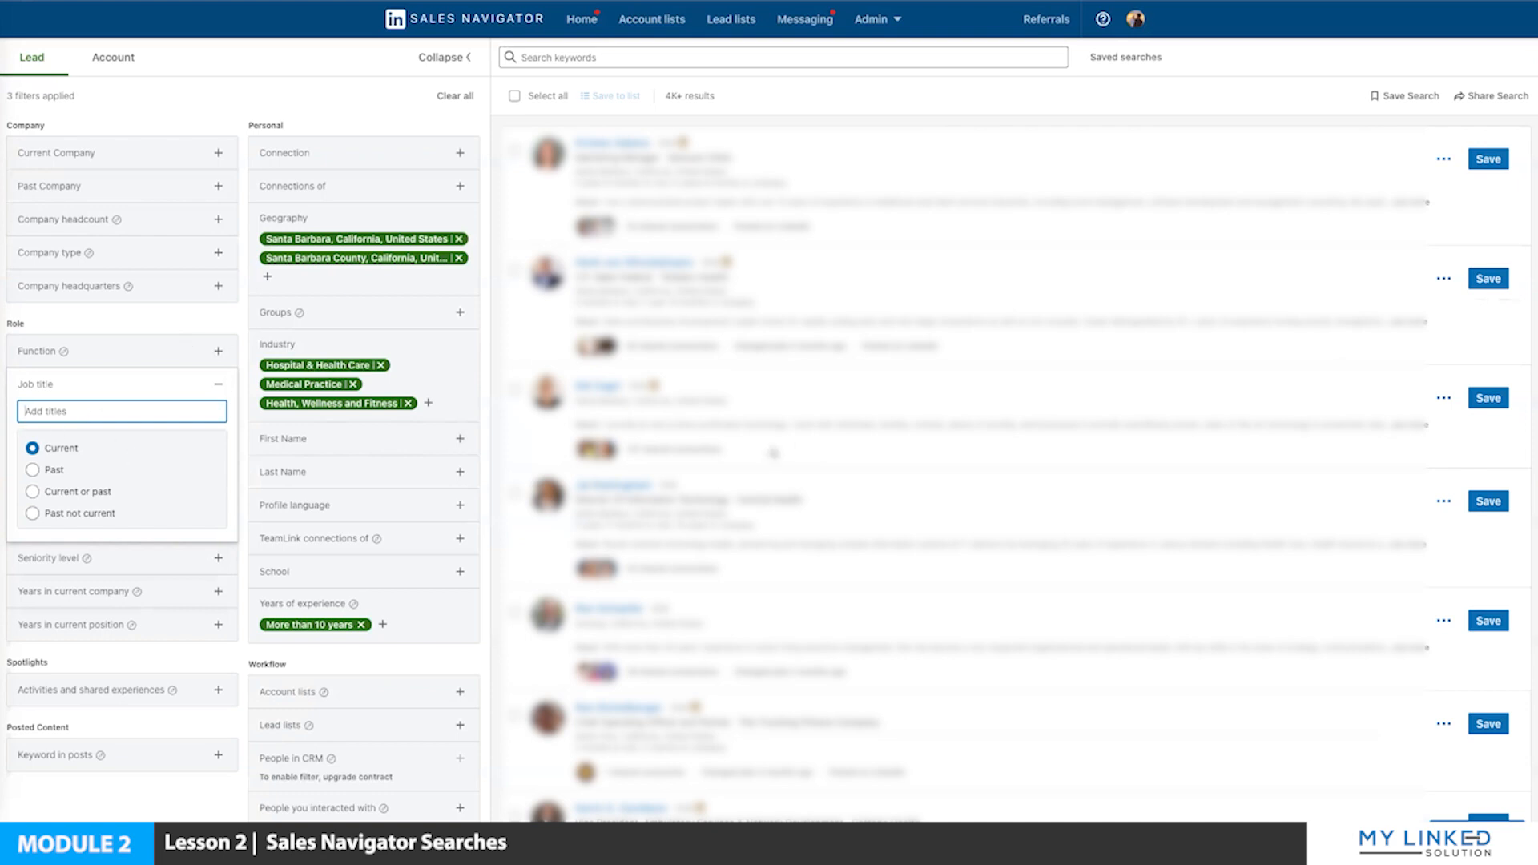
scroll(713, 369, down, 2)
scroll(713, 370, down, 4)
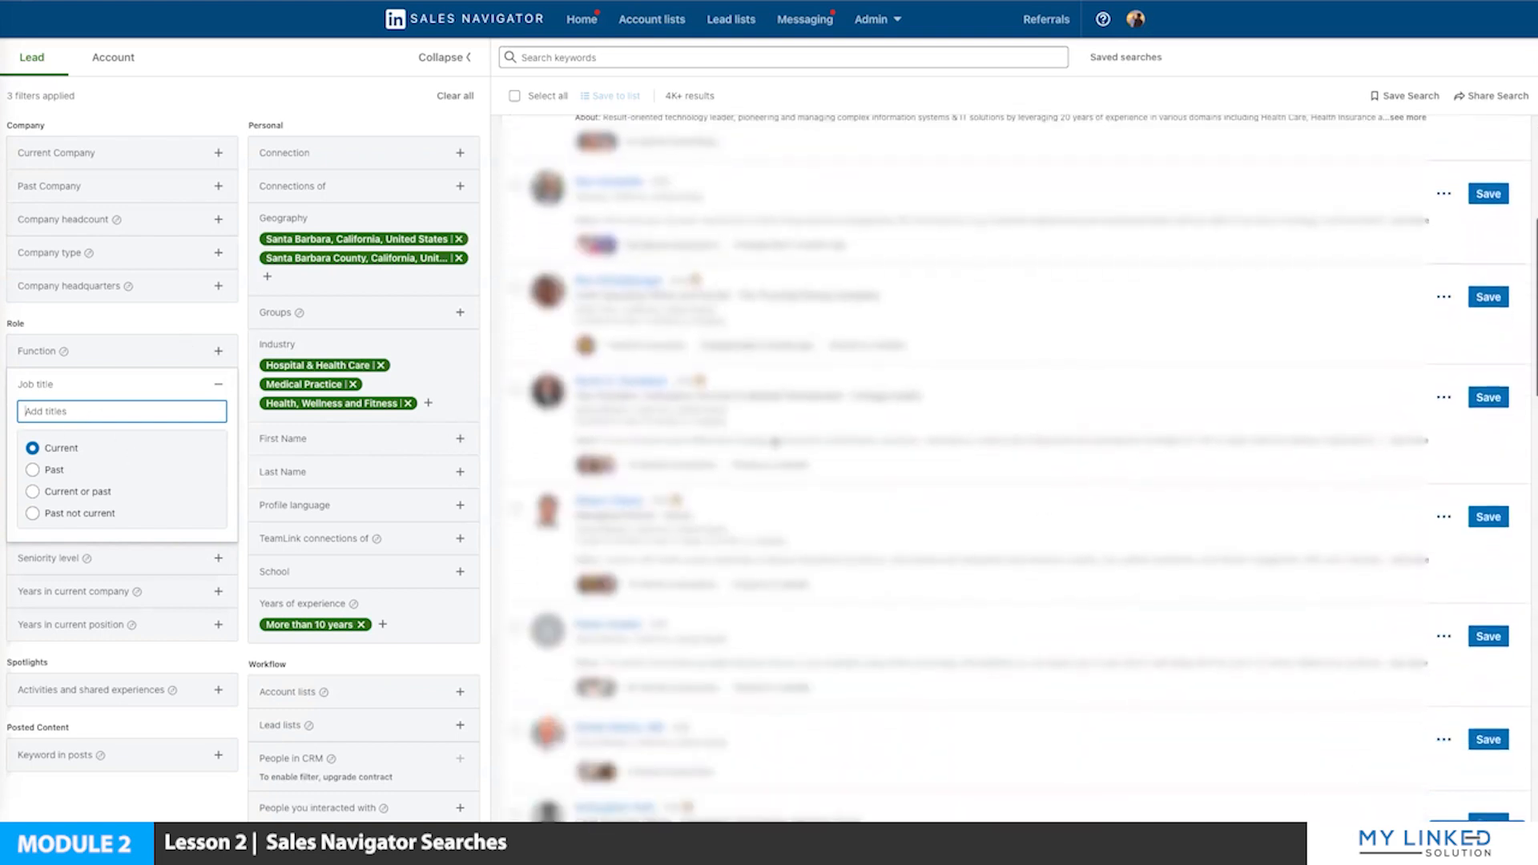
scroll(769, 533, up, 1)
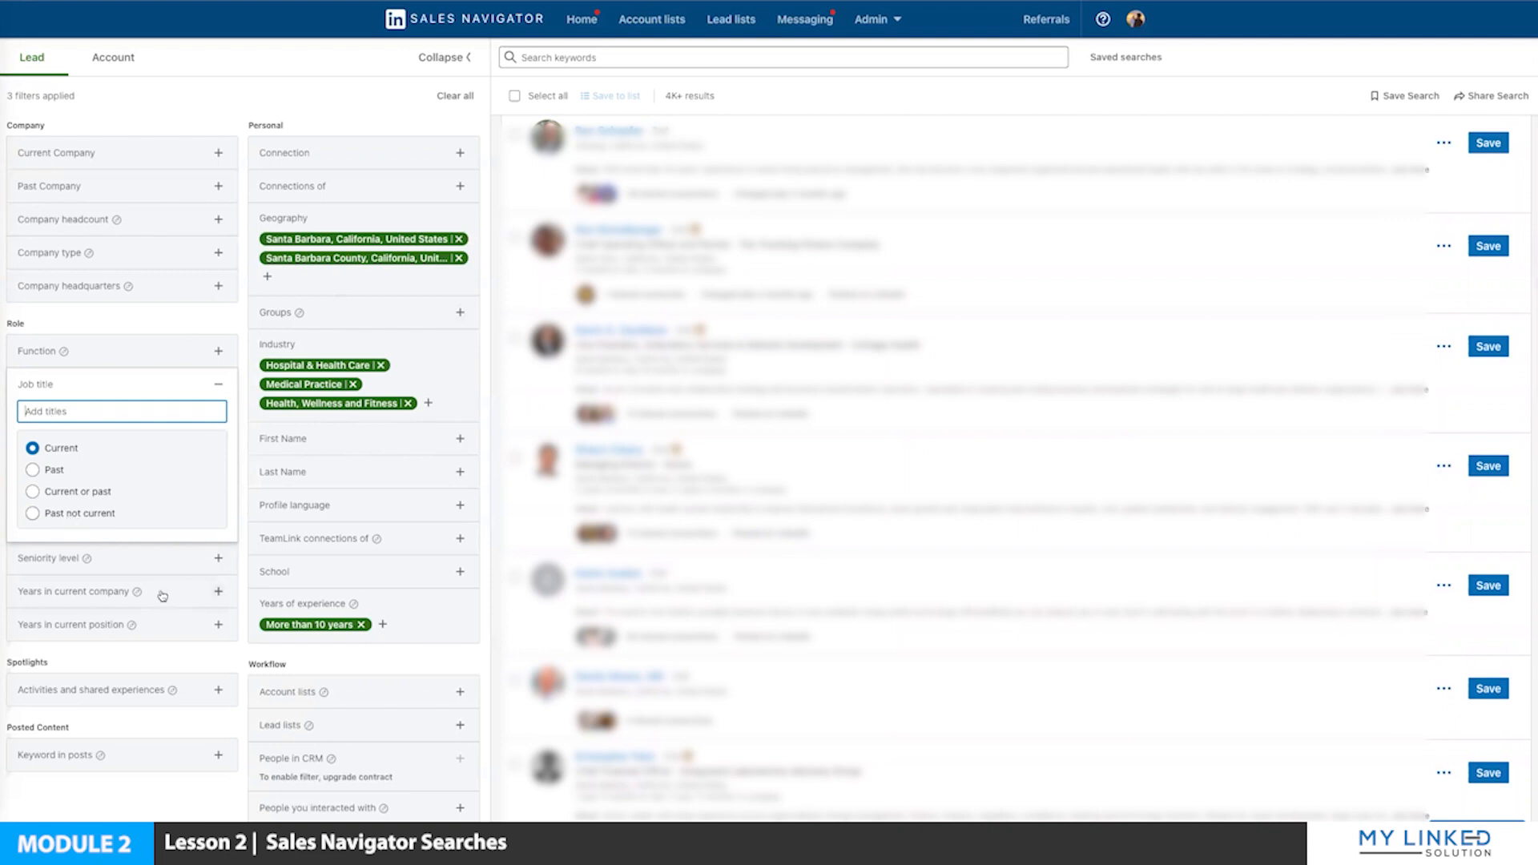
text(Real Estate)
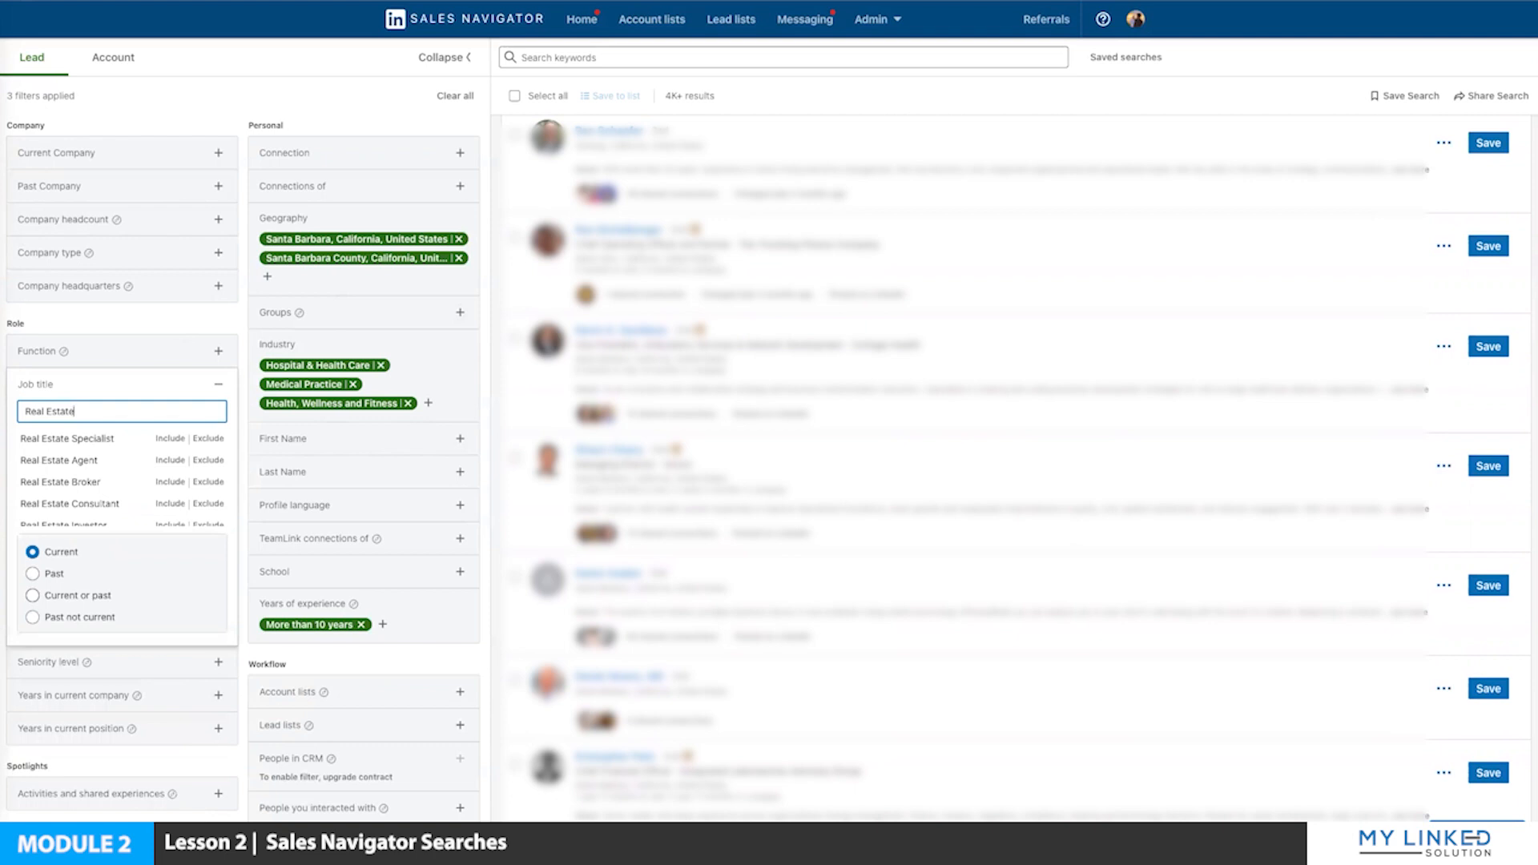
key(Return)
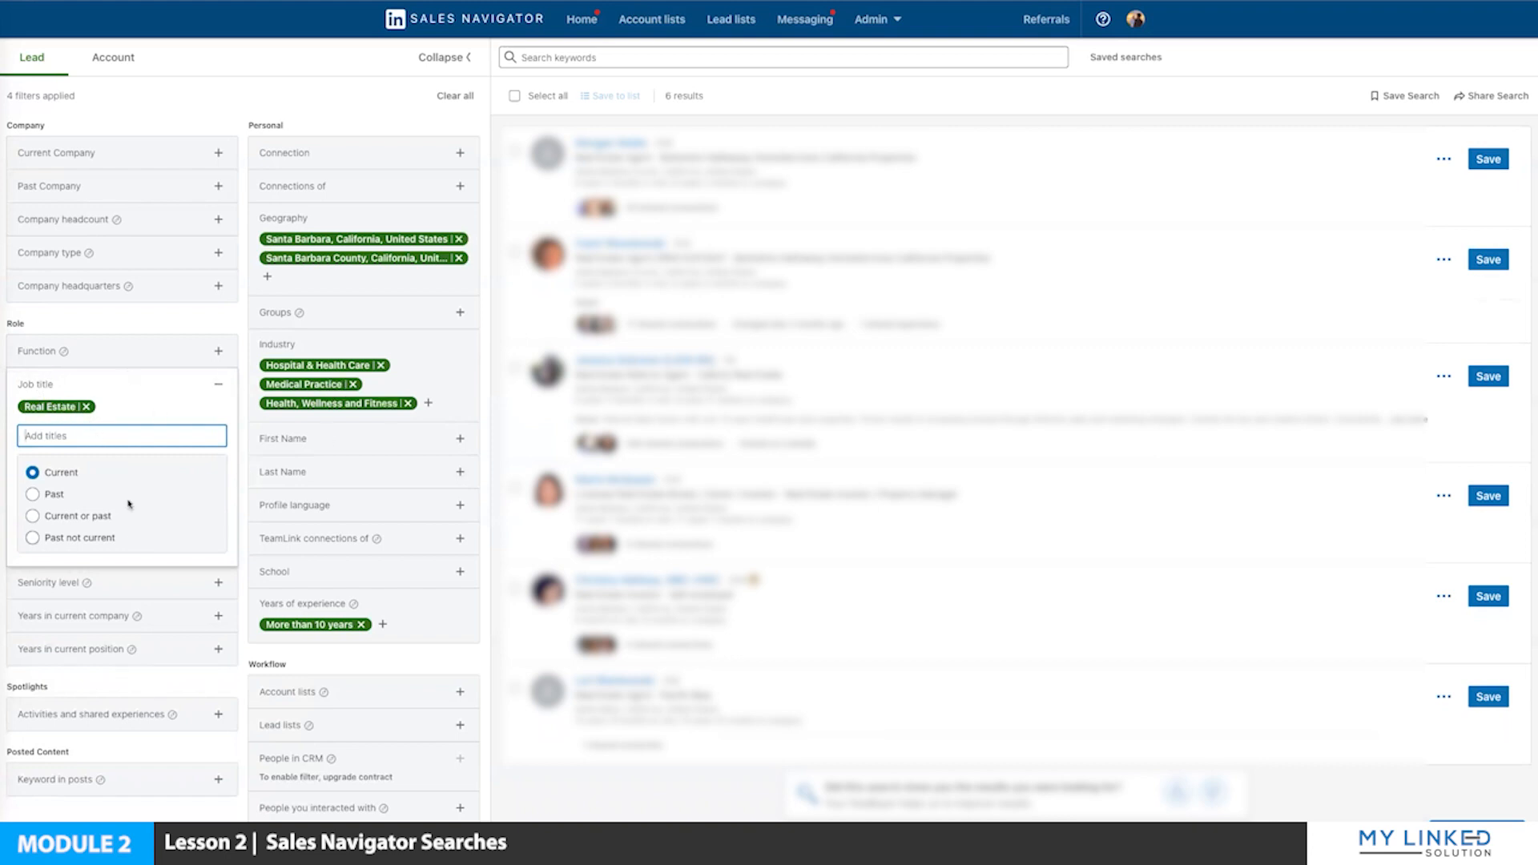
click(69, 407)
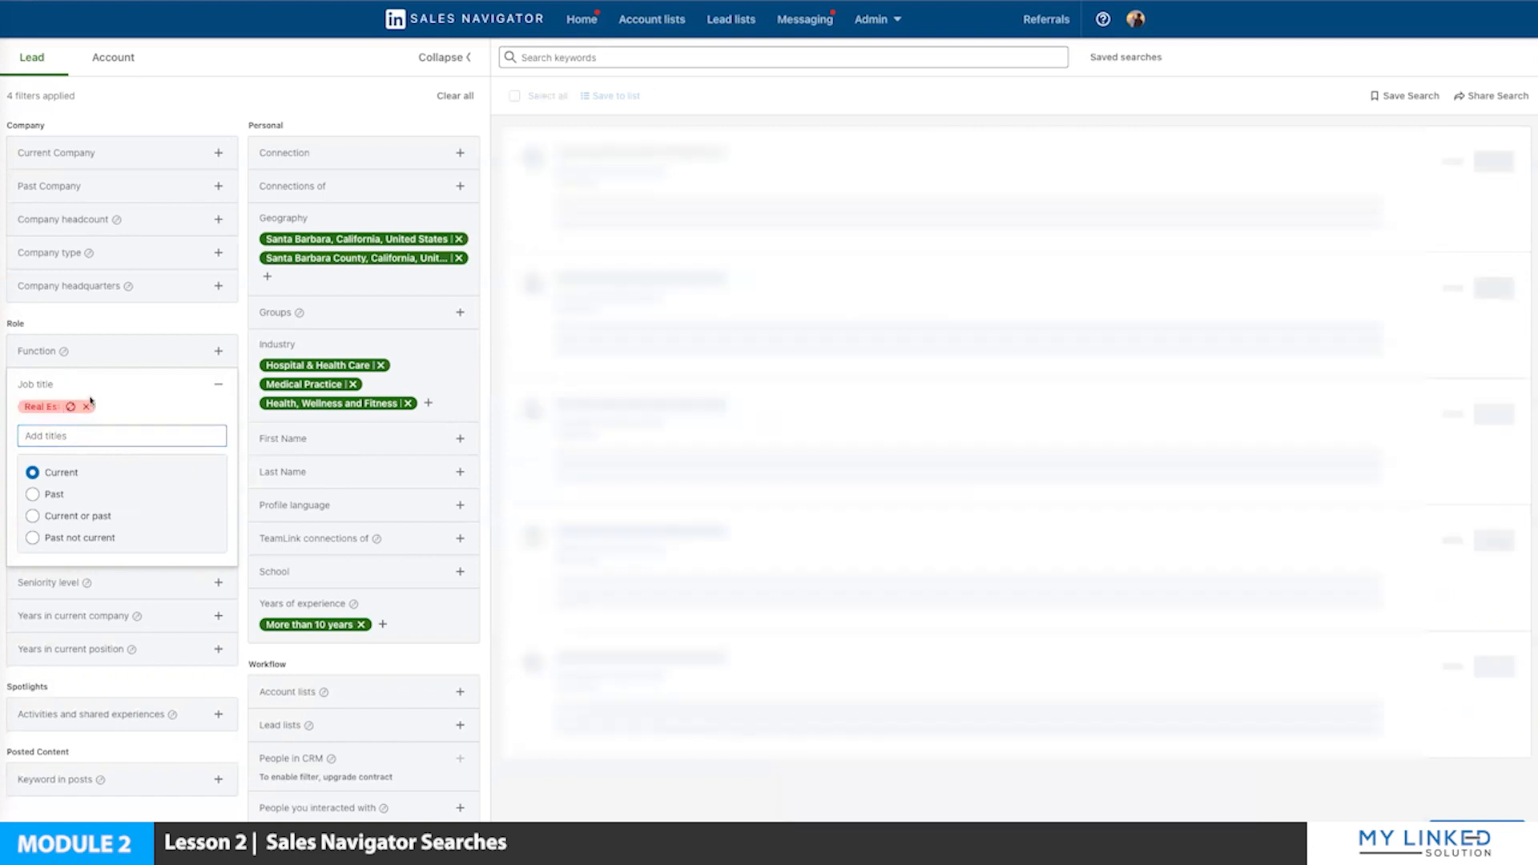
Add Realtor as a current job title in the lead filters and switch it to excluded.
click(154, 434)
text(Realotr)
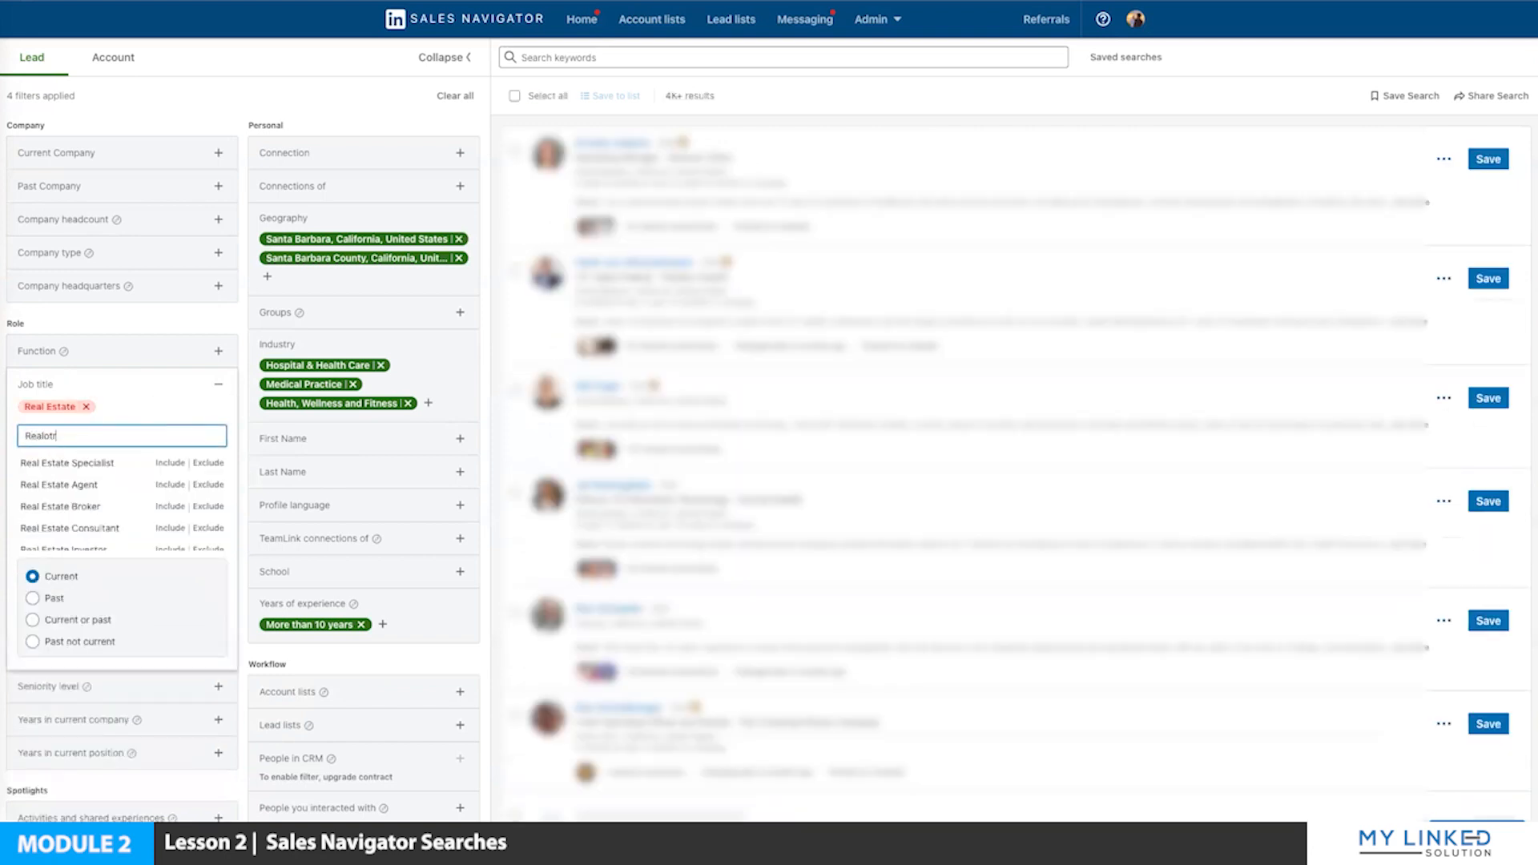
key(BackSpace)
text(tor)
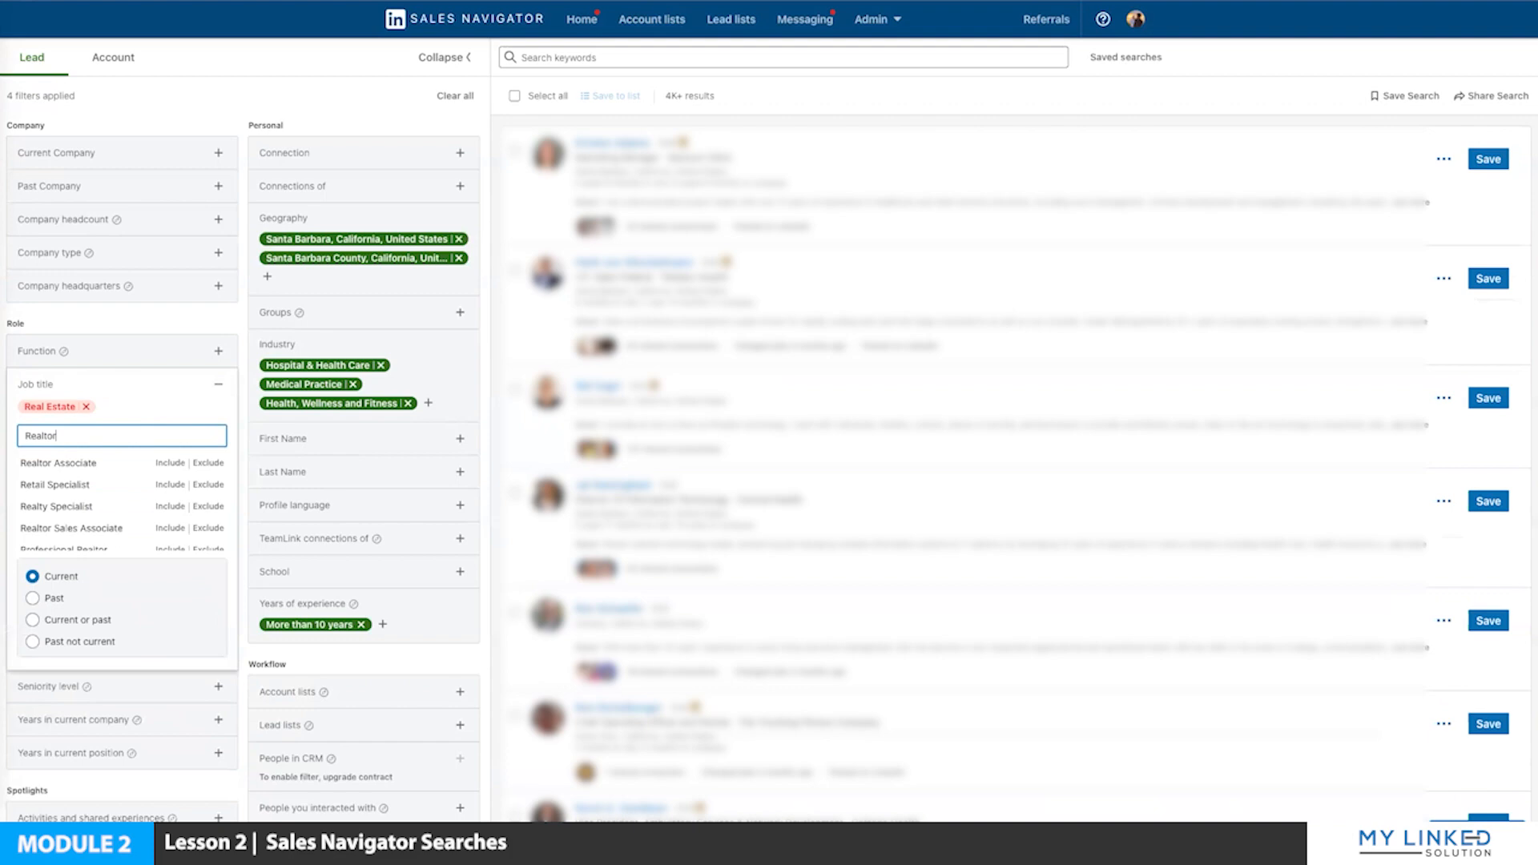
key(Return)
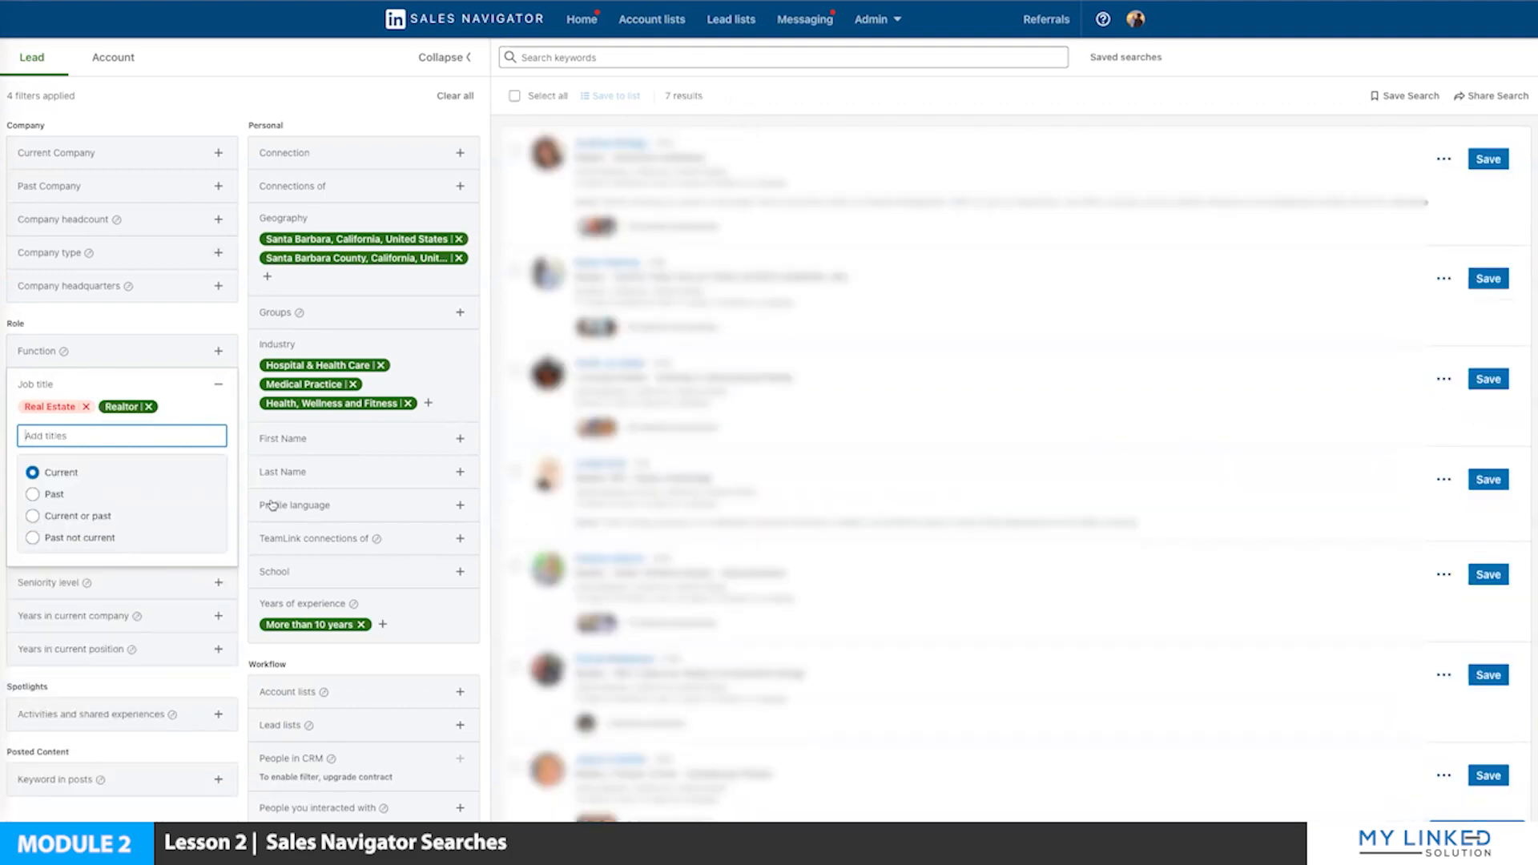
mouse_move(134, 409)
click(133, 408)
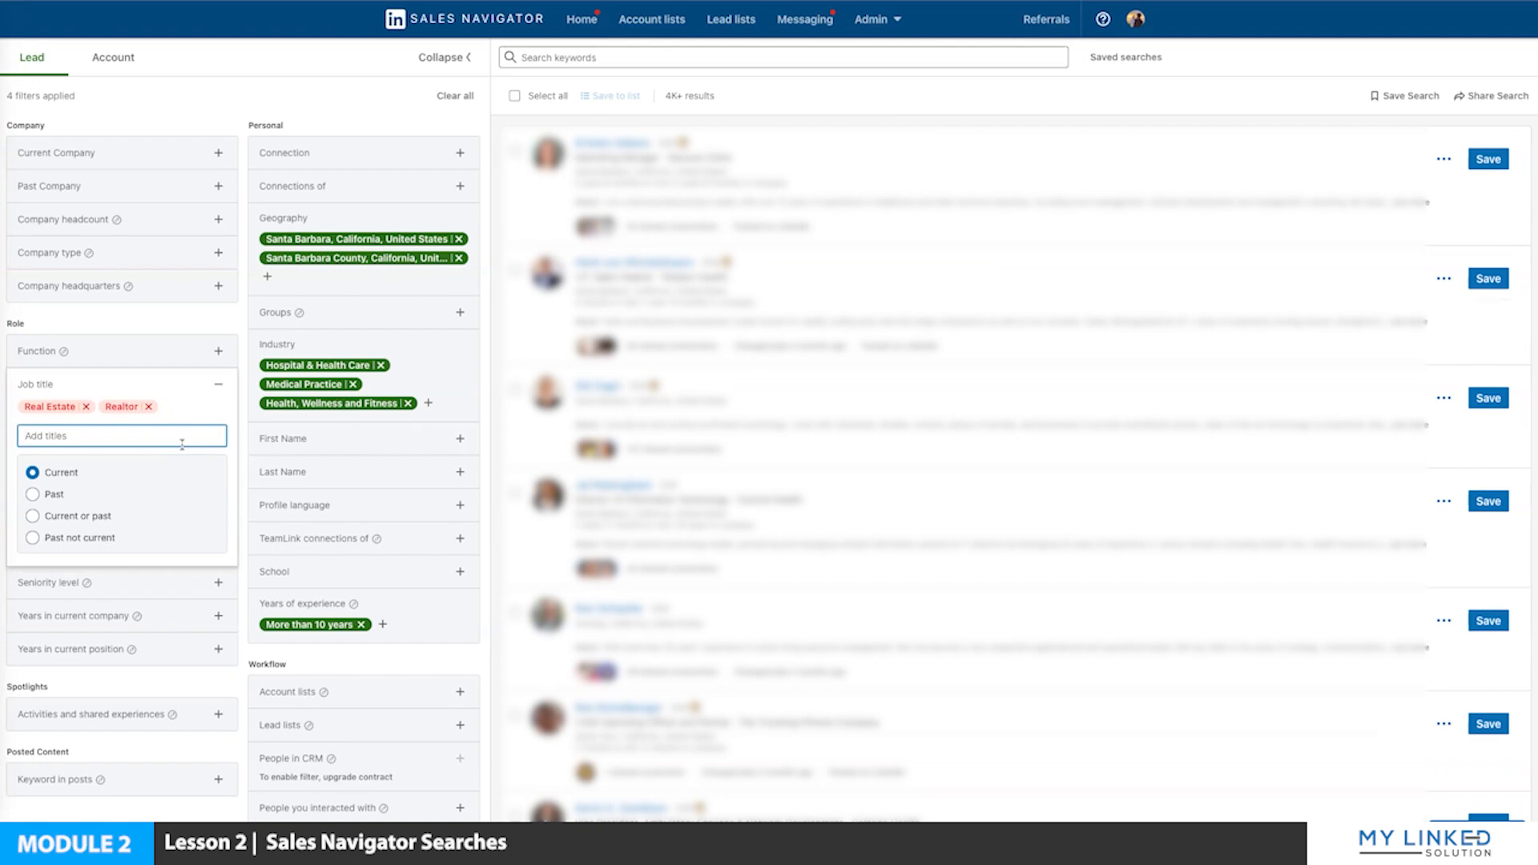
Add Mortgage to the current job titles and switch it to excluded.
text(R)
key(BackSpace)
text(R)
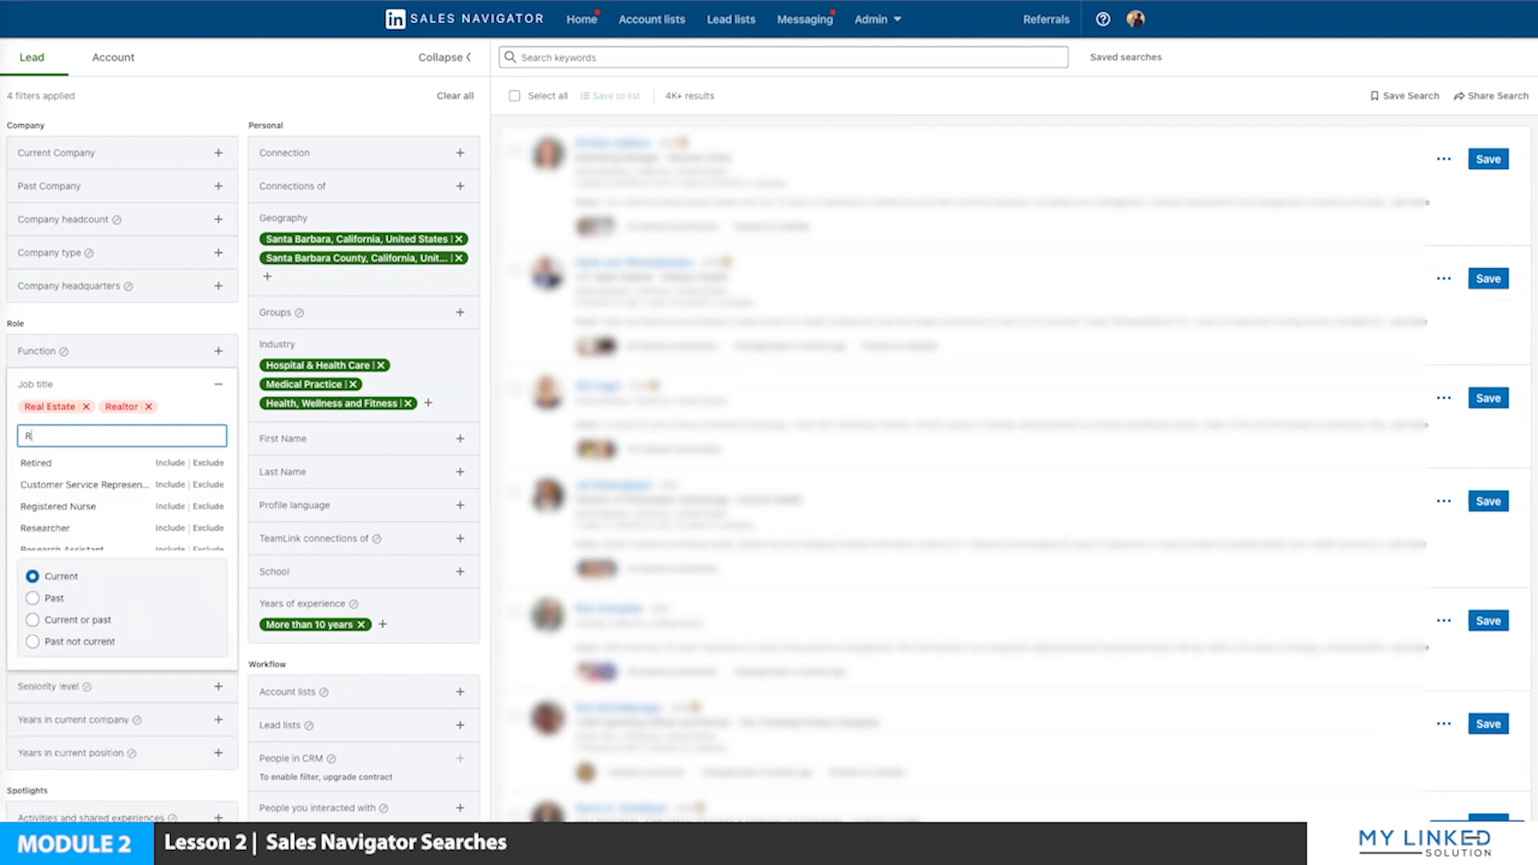
key(BackSpace)
text(Mortgag)
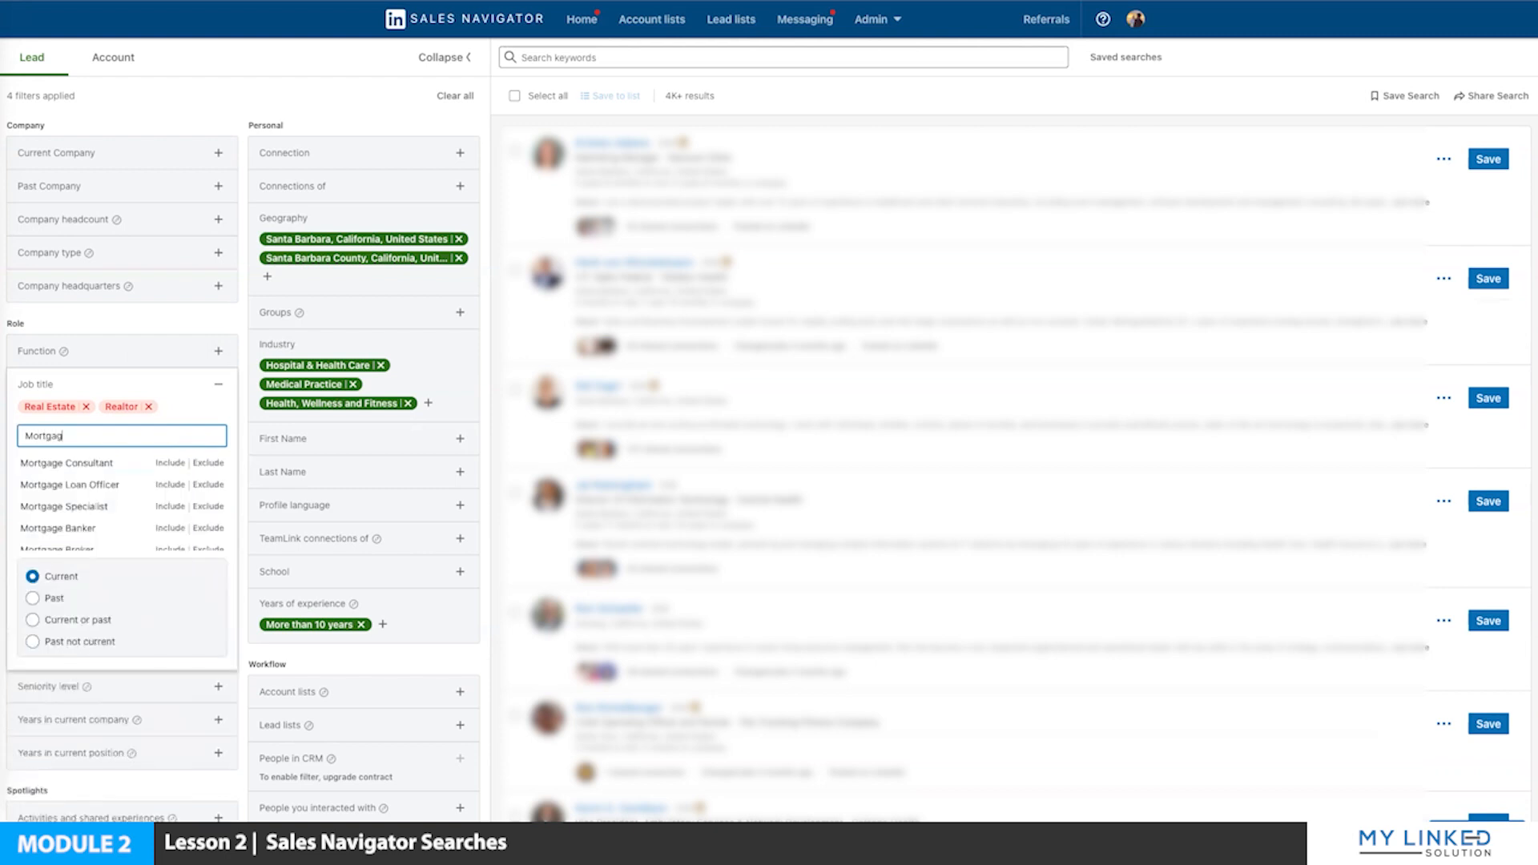
text(e)
key(Return)
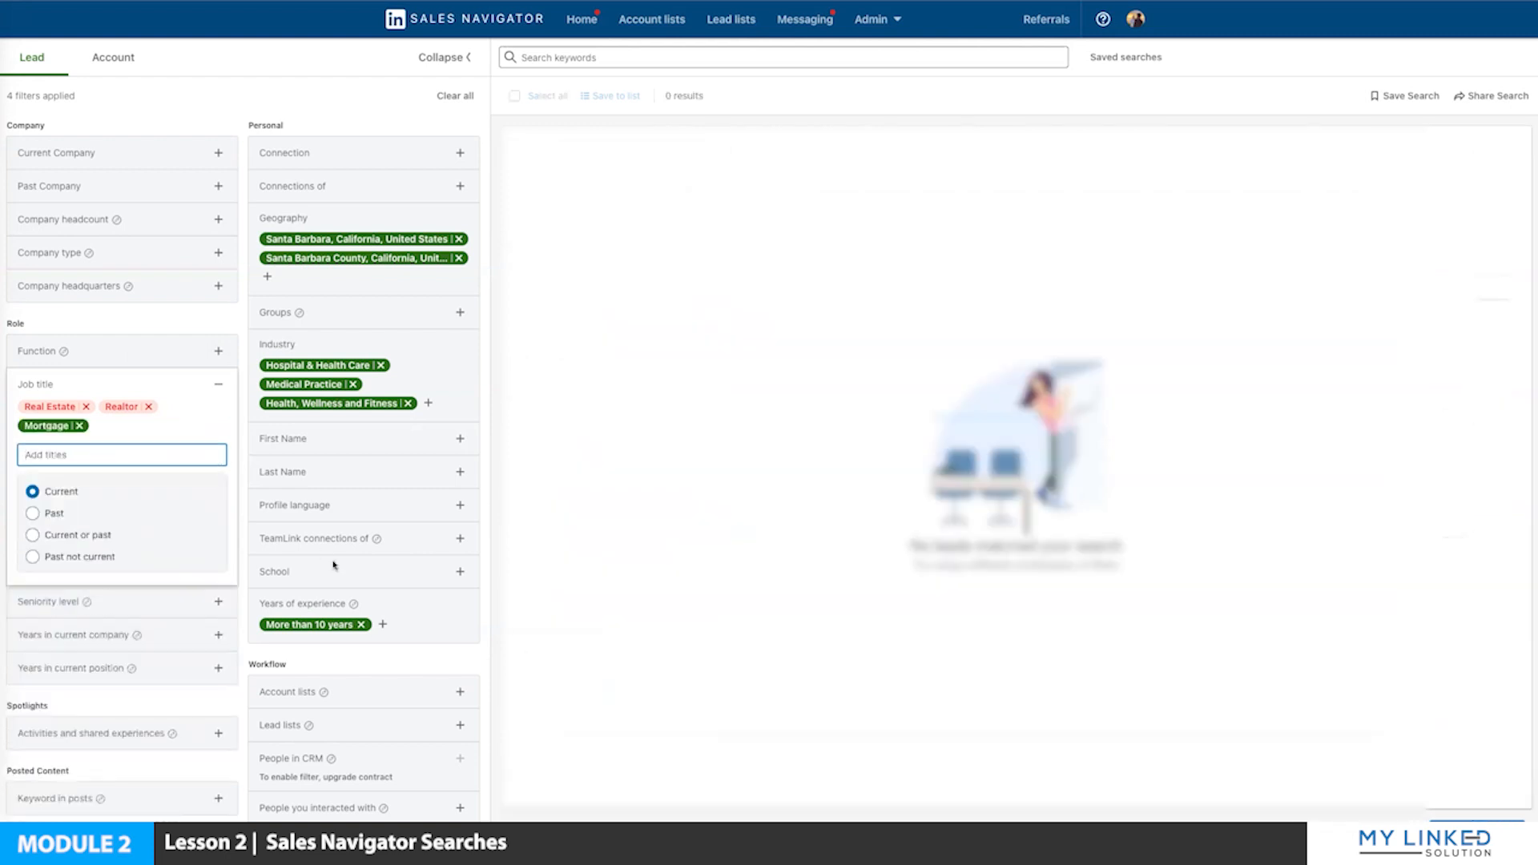
click(63, 426)
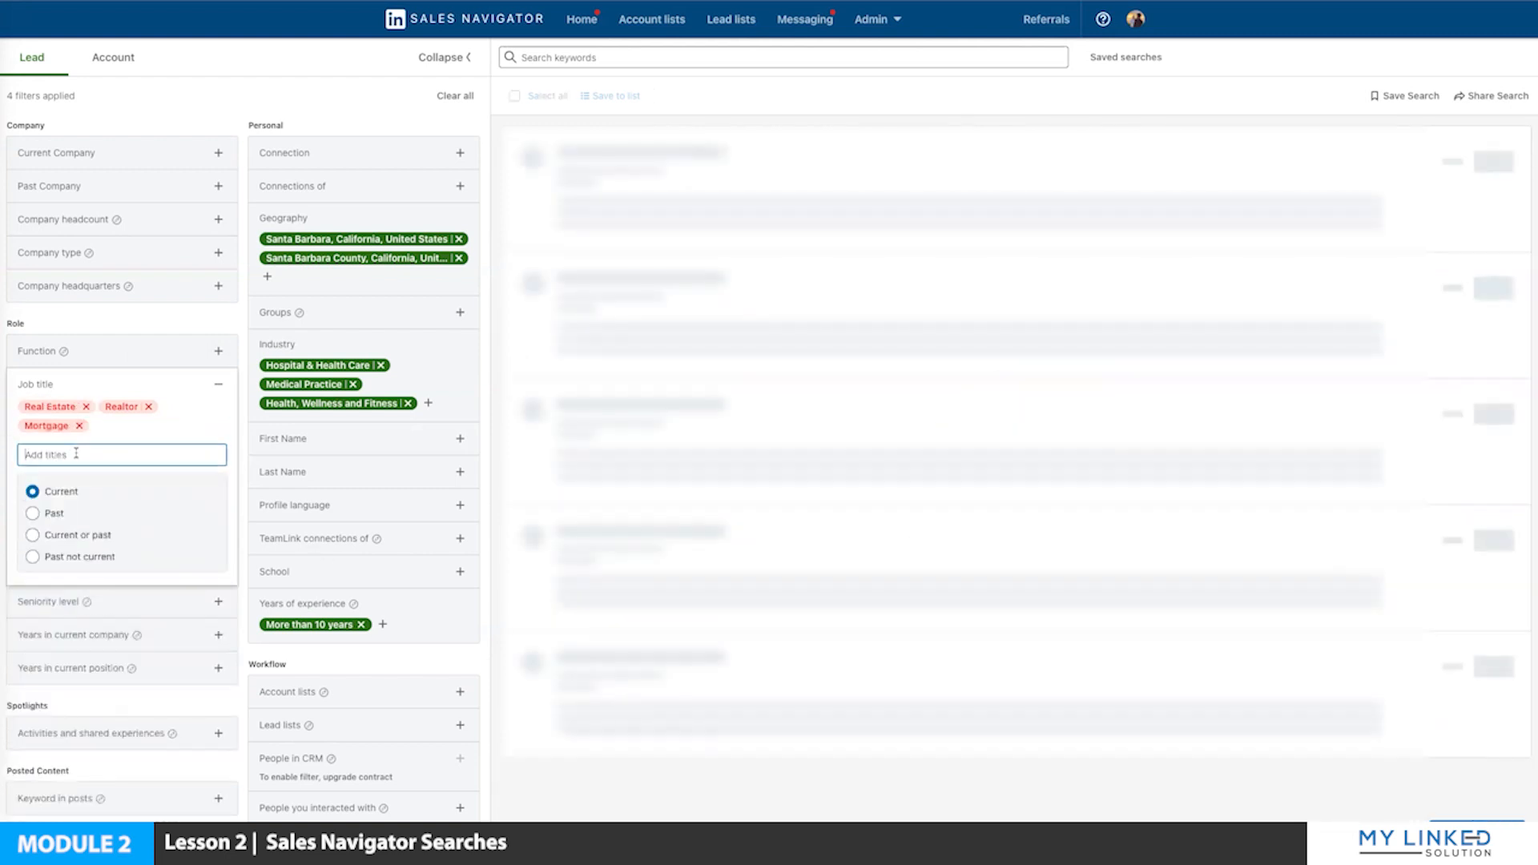
Add Loan and Intern to the current job titles, switching each one to excluded.
key(Return)
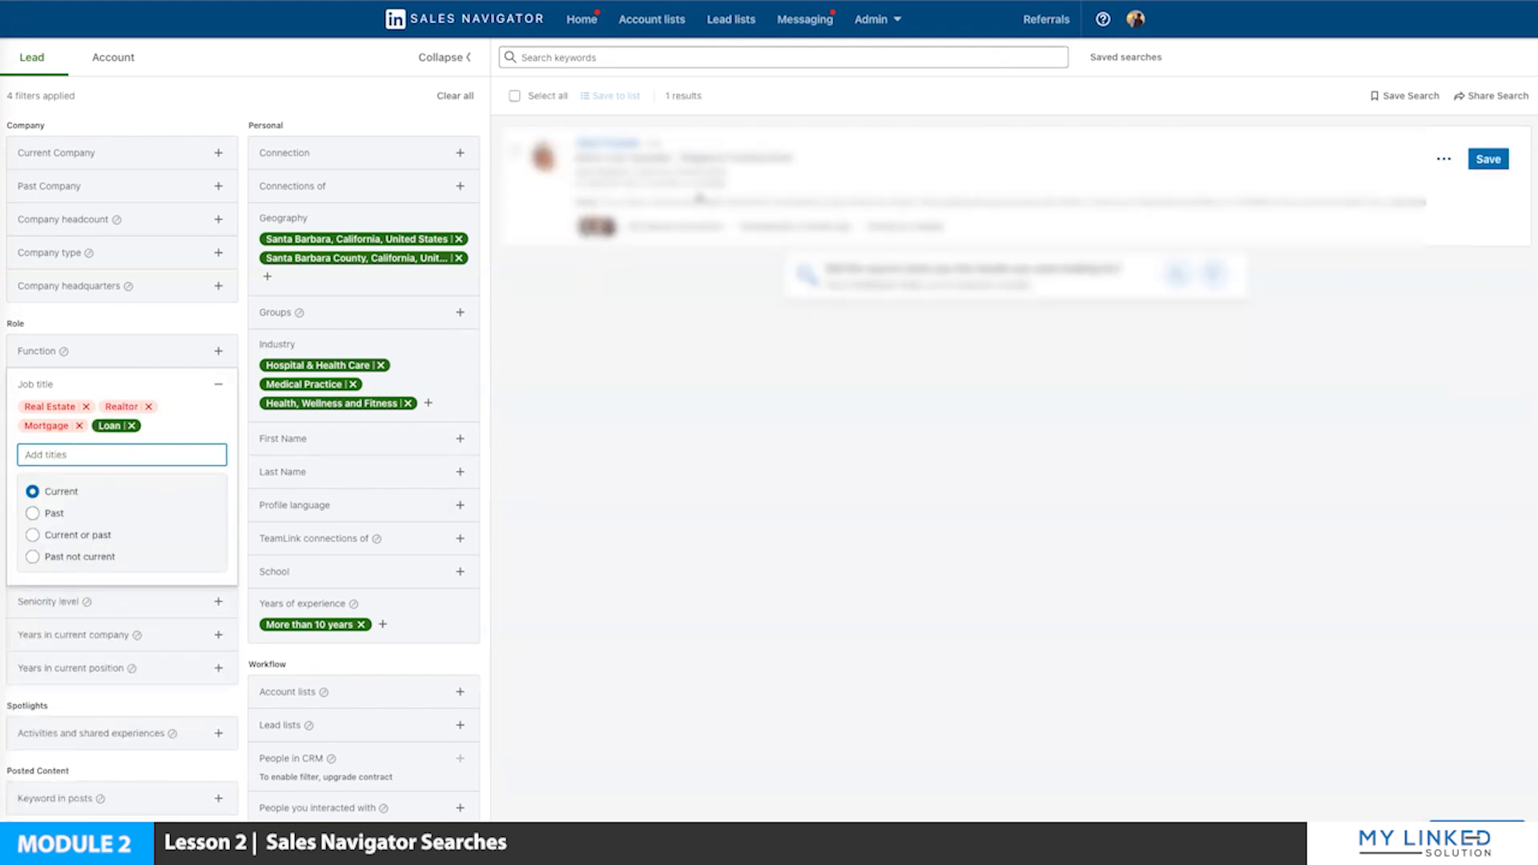
click(109, 425)
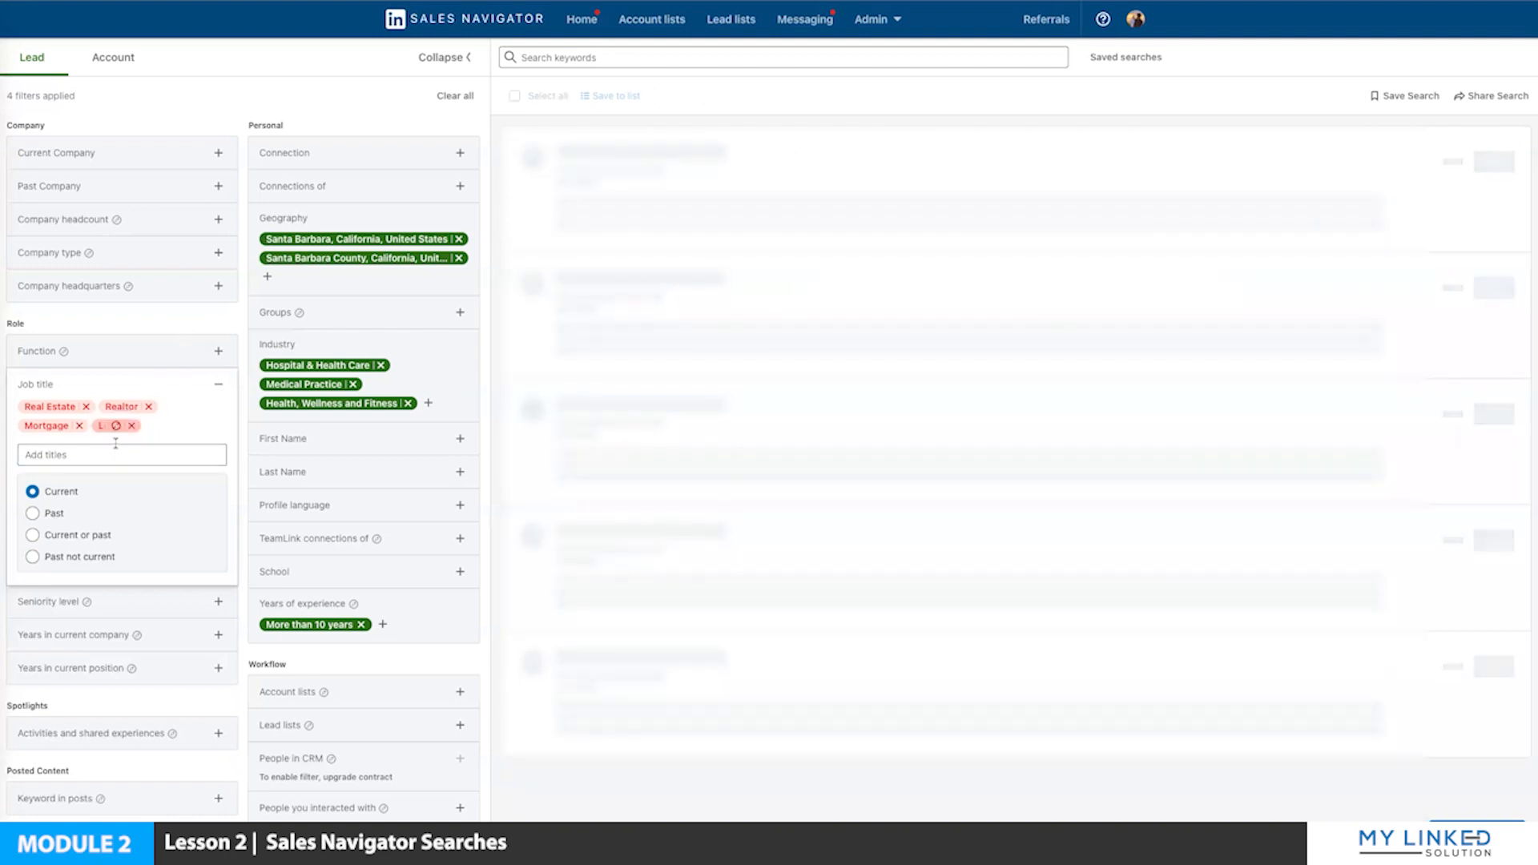
click(114, 455)
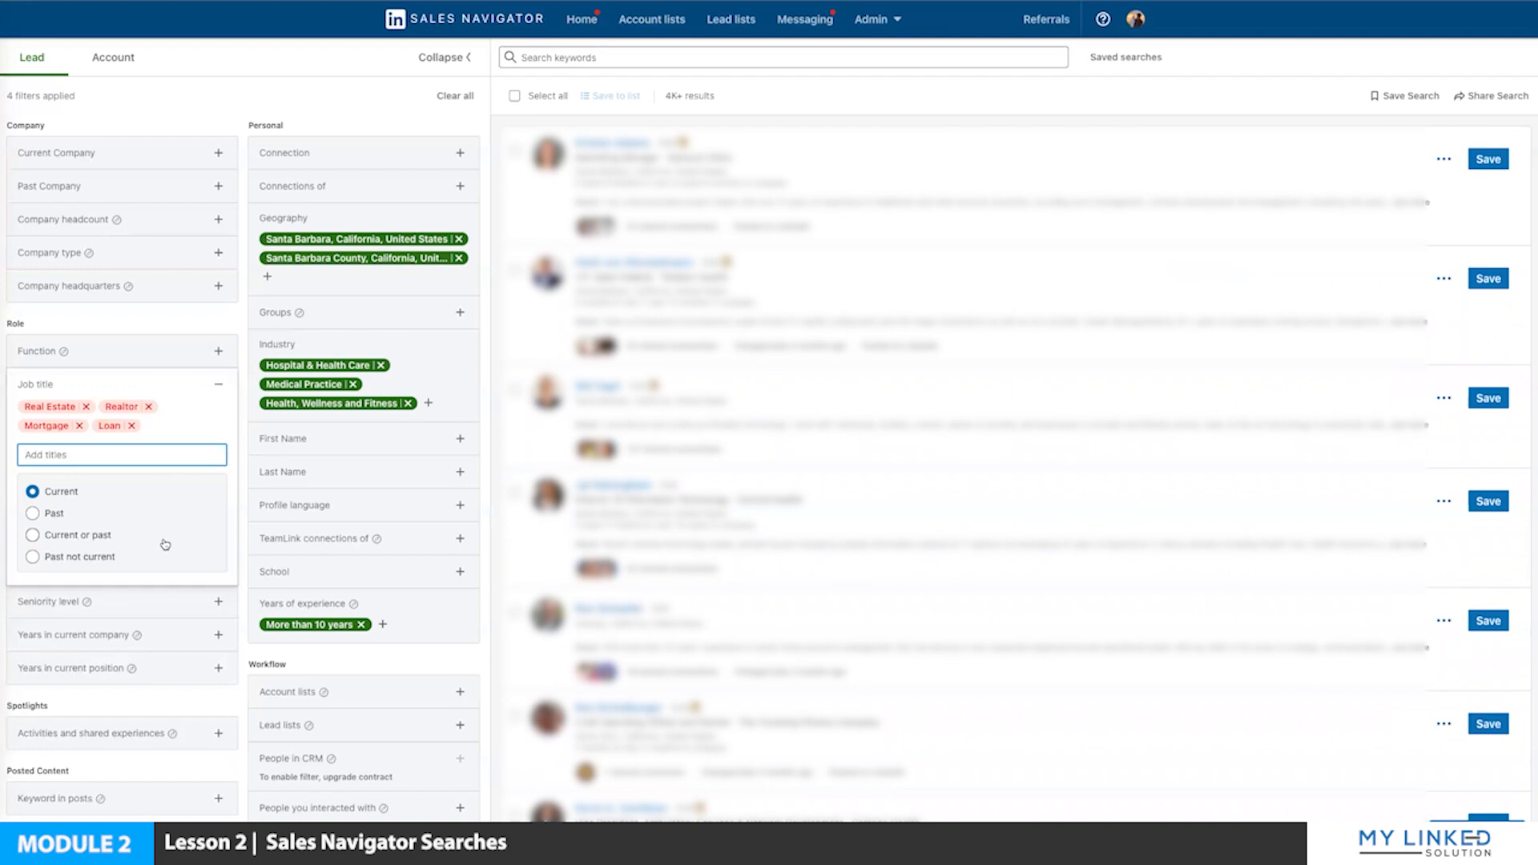
text(Intern)
key(Return)
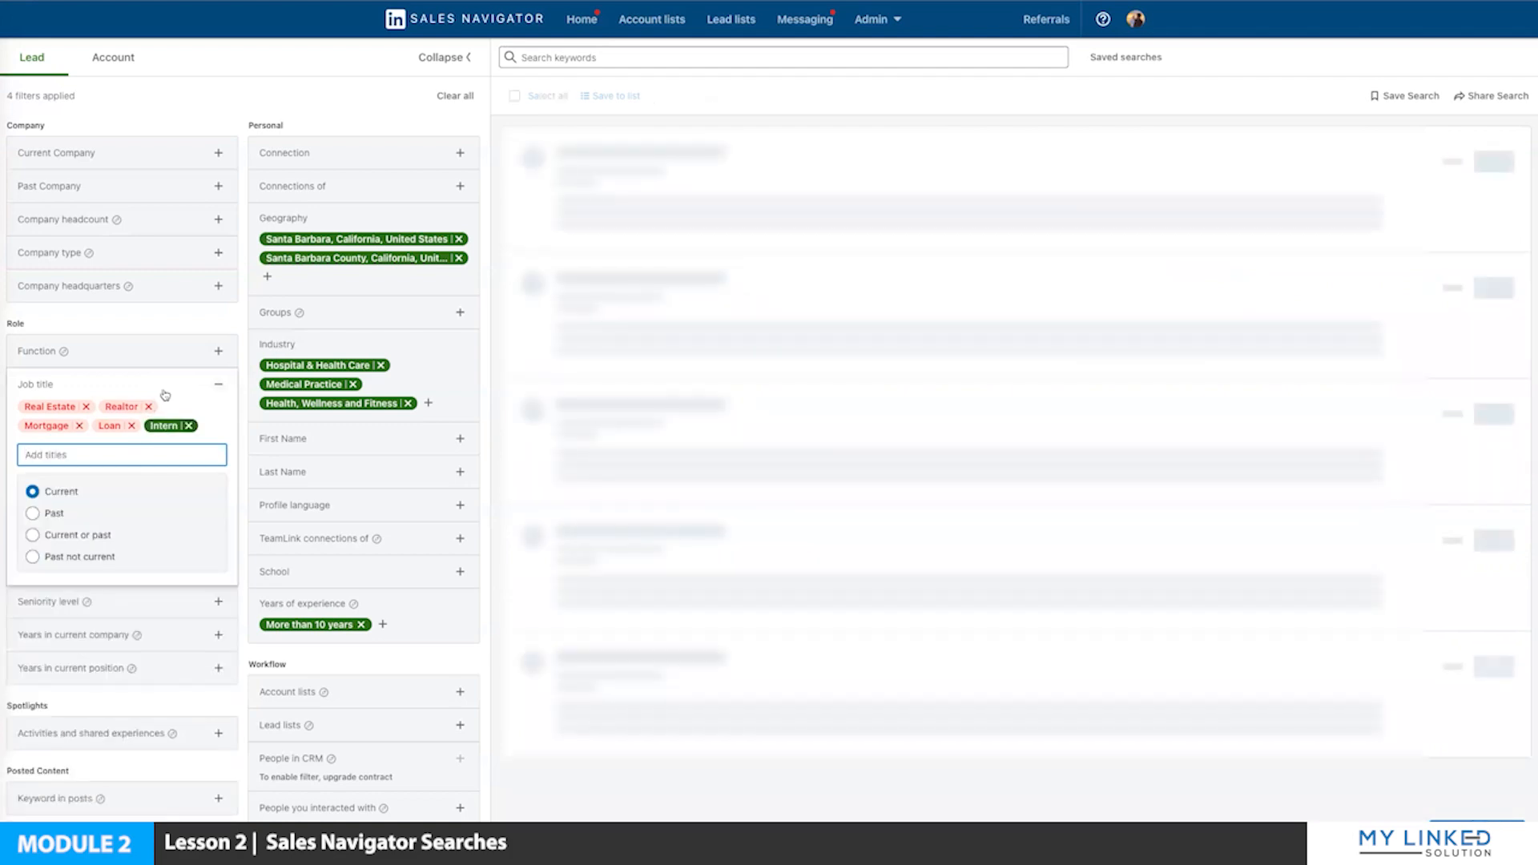
click(164, 425)
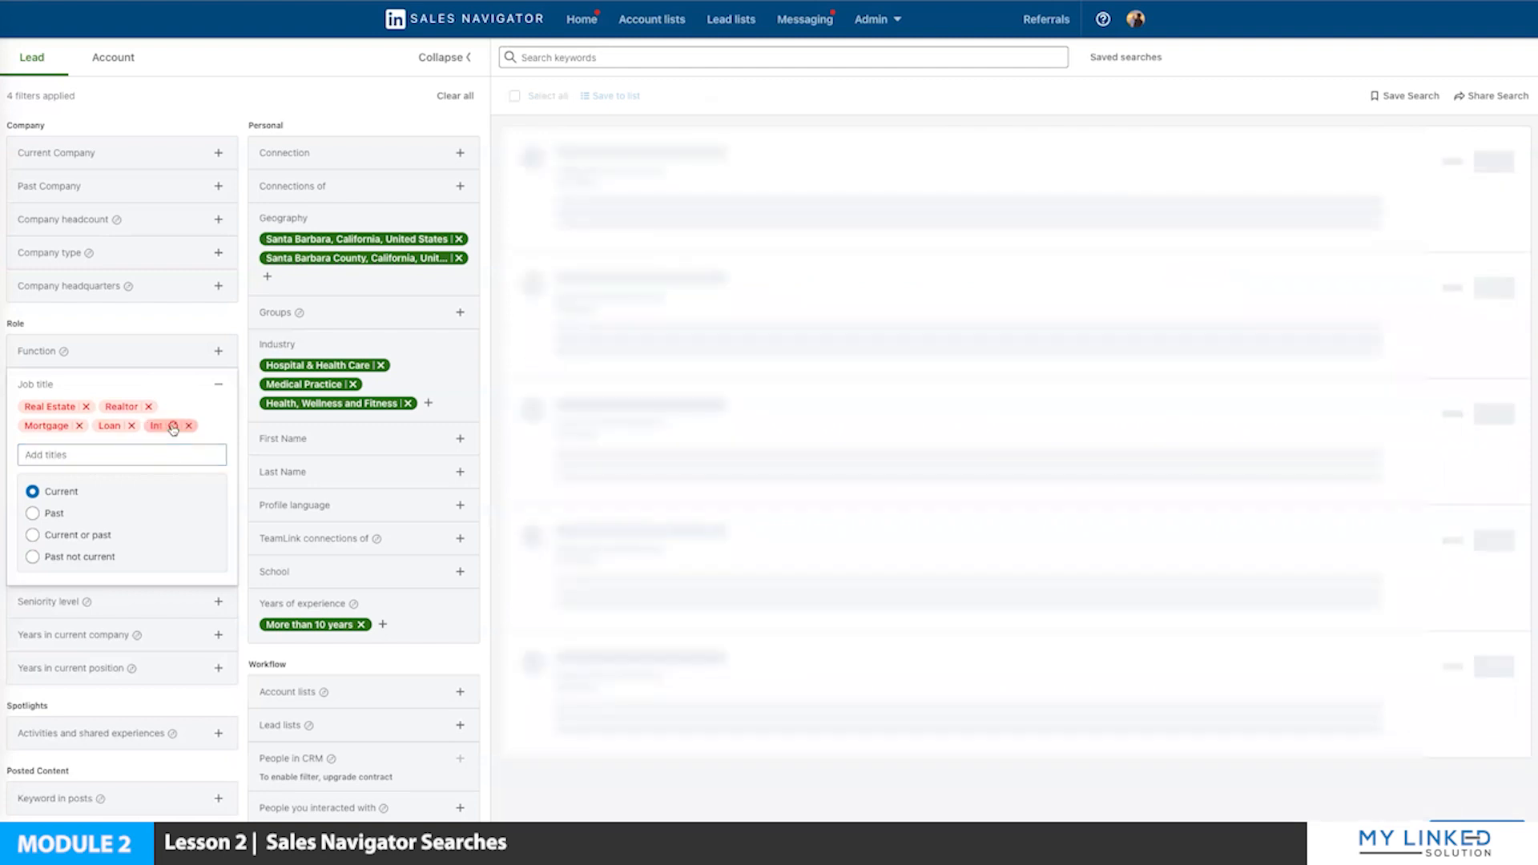
Add Student to the current job titles and switch it to excluded.
click(124, 455)
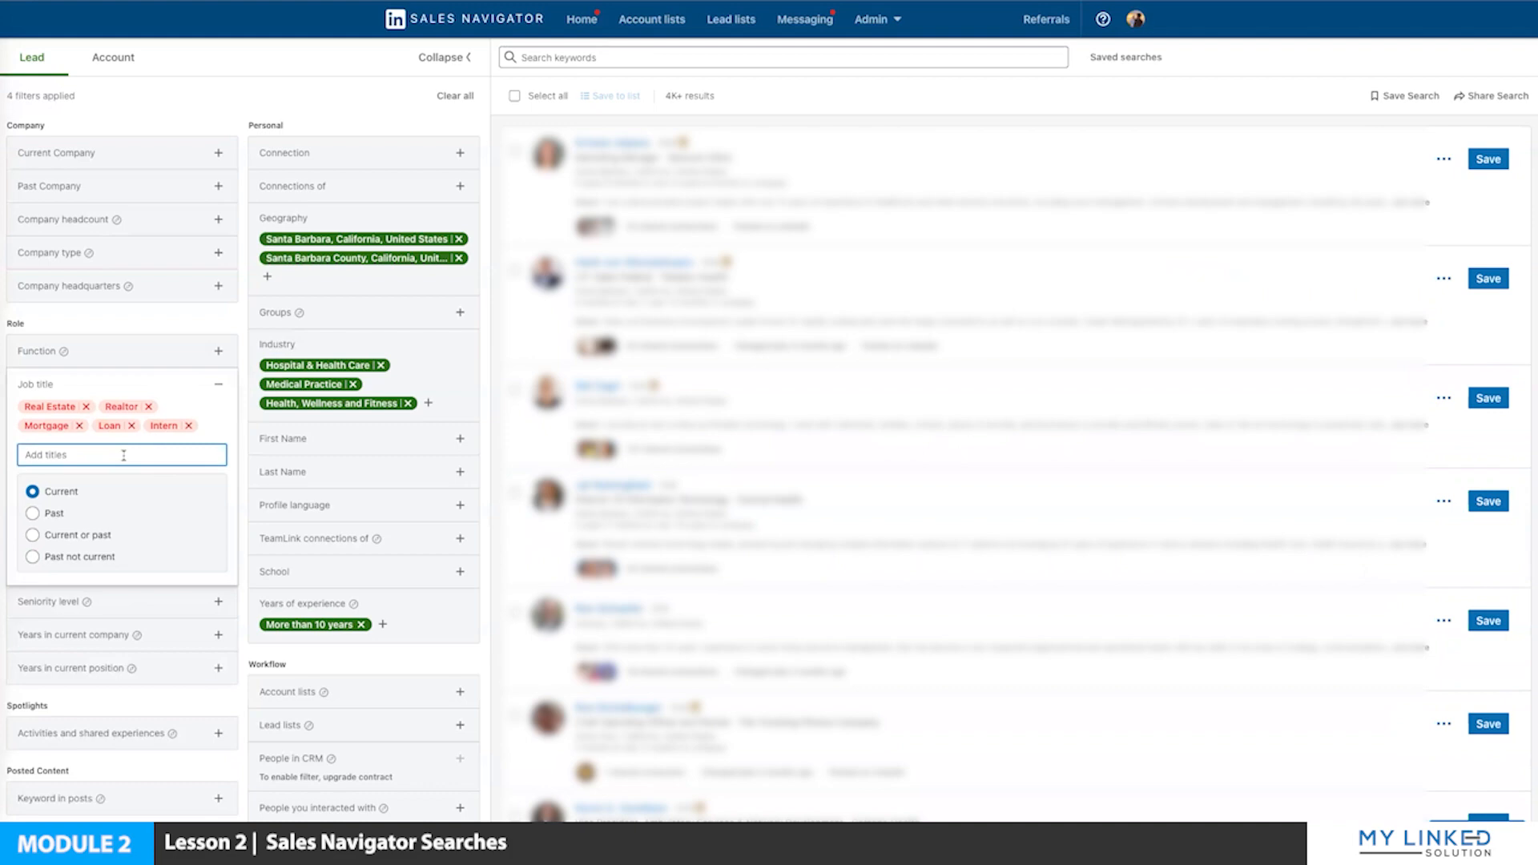
text(Student)
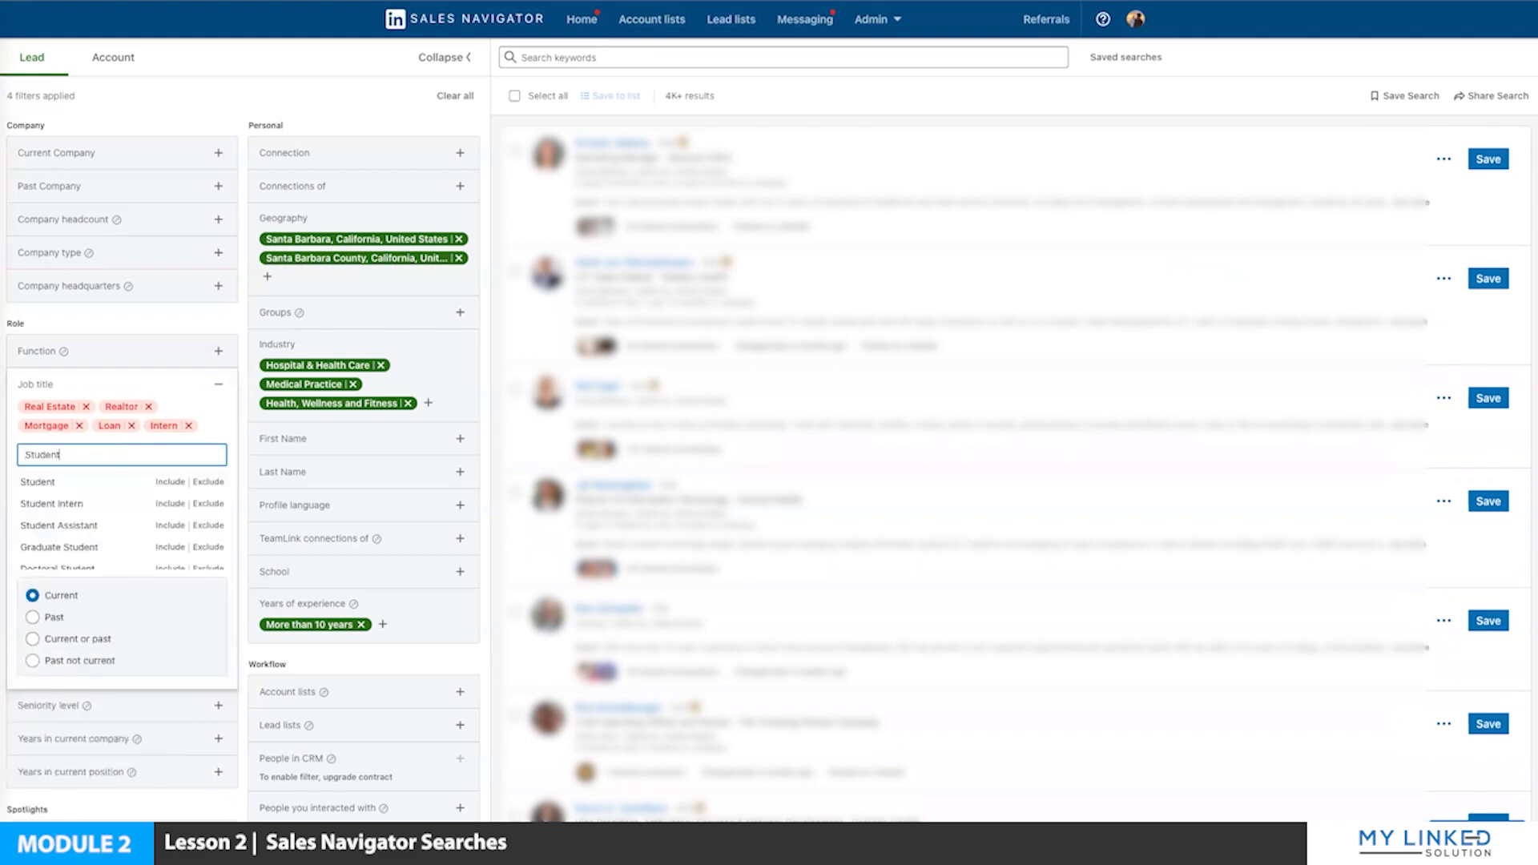
click(106, 485)
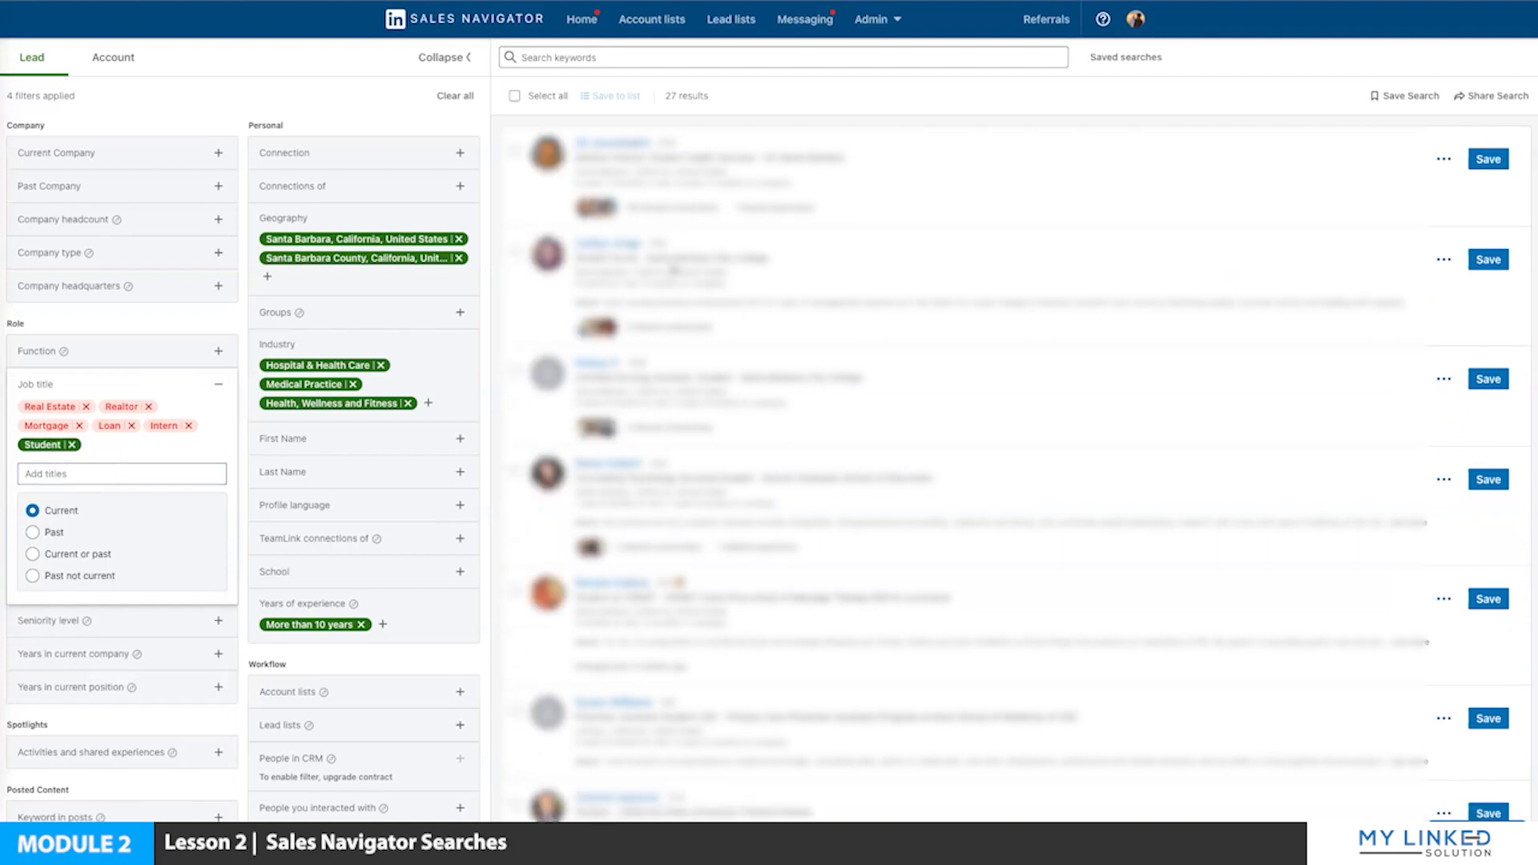
scroll(449, 400, down, 1)
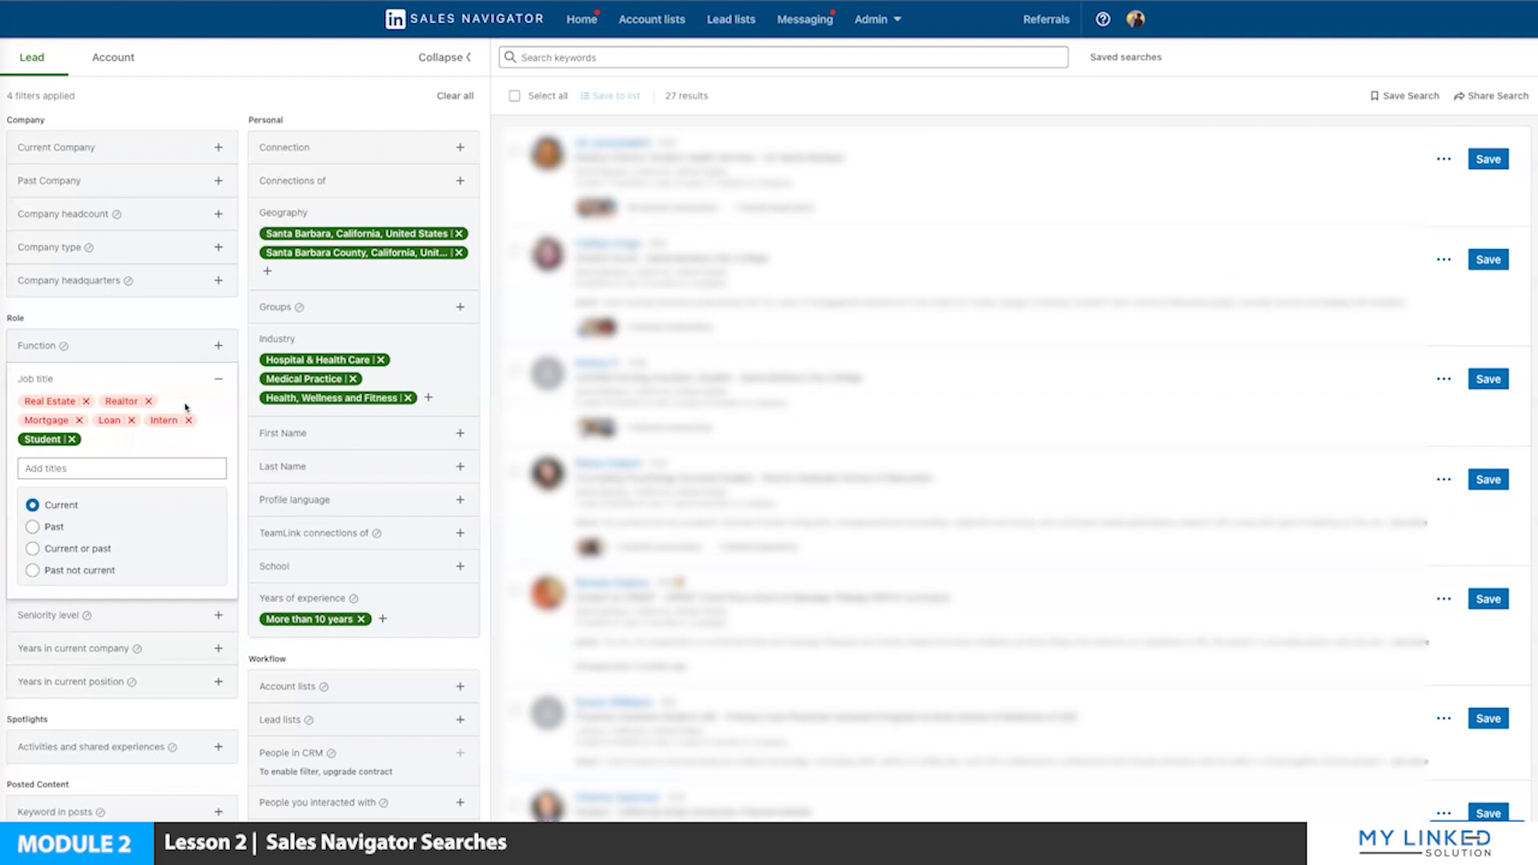
mouse_move(60, 449)
click(56, 439)
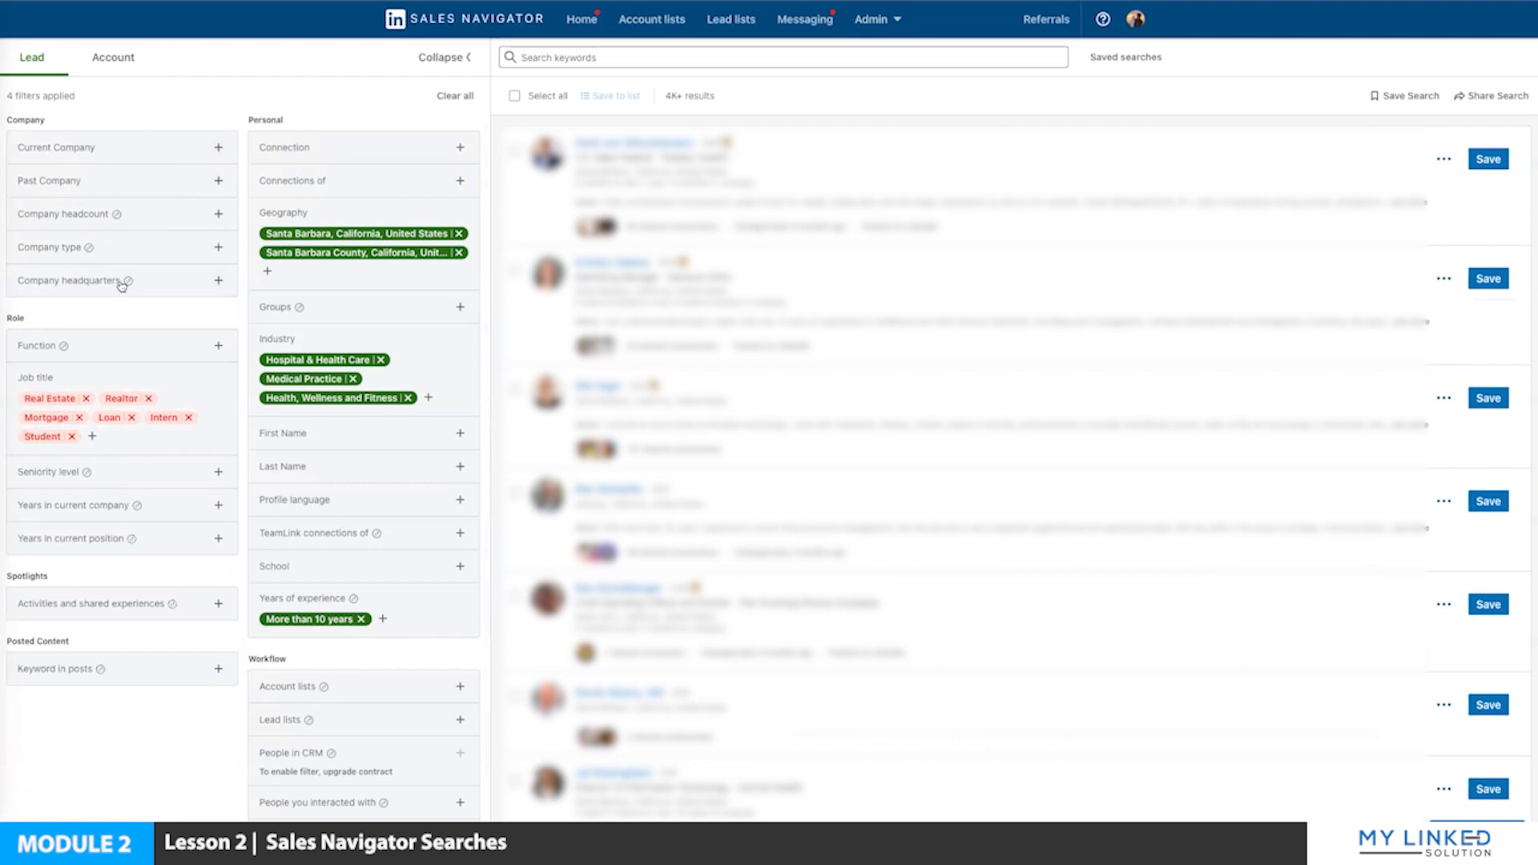
Exclude the Training and Unpaid levels in the Seniority level filter.
scroll(152, 453, up, 1)
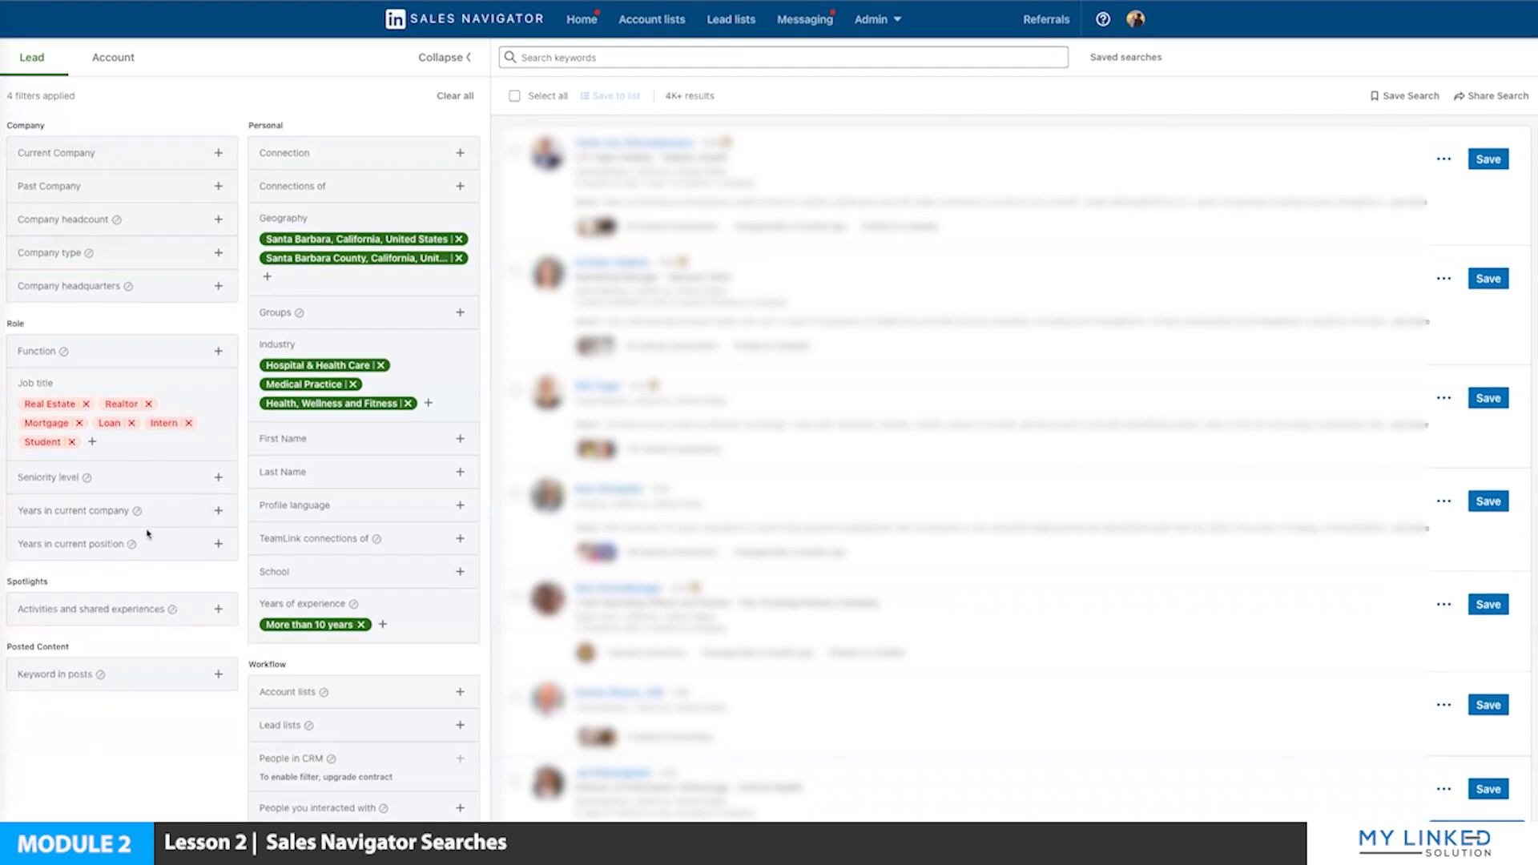
click(151, 487)
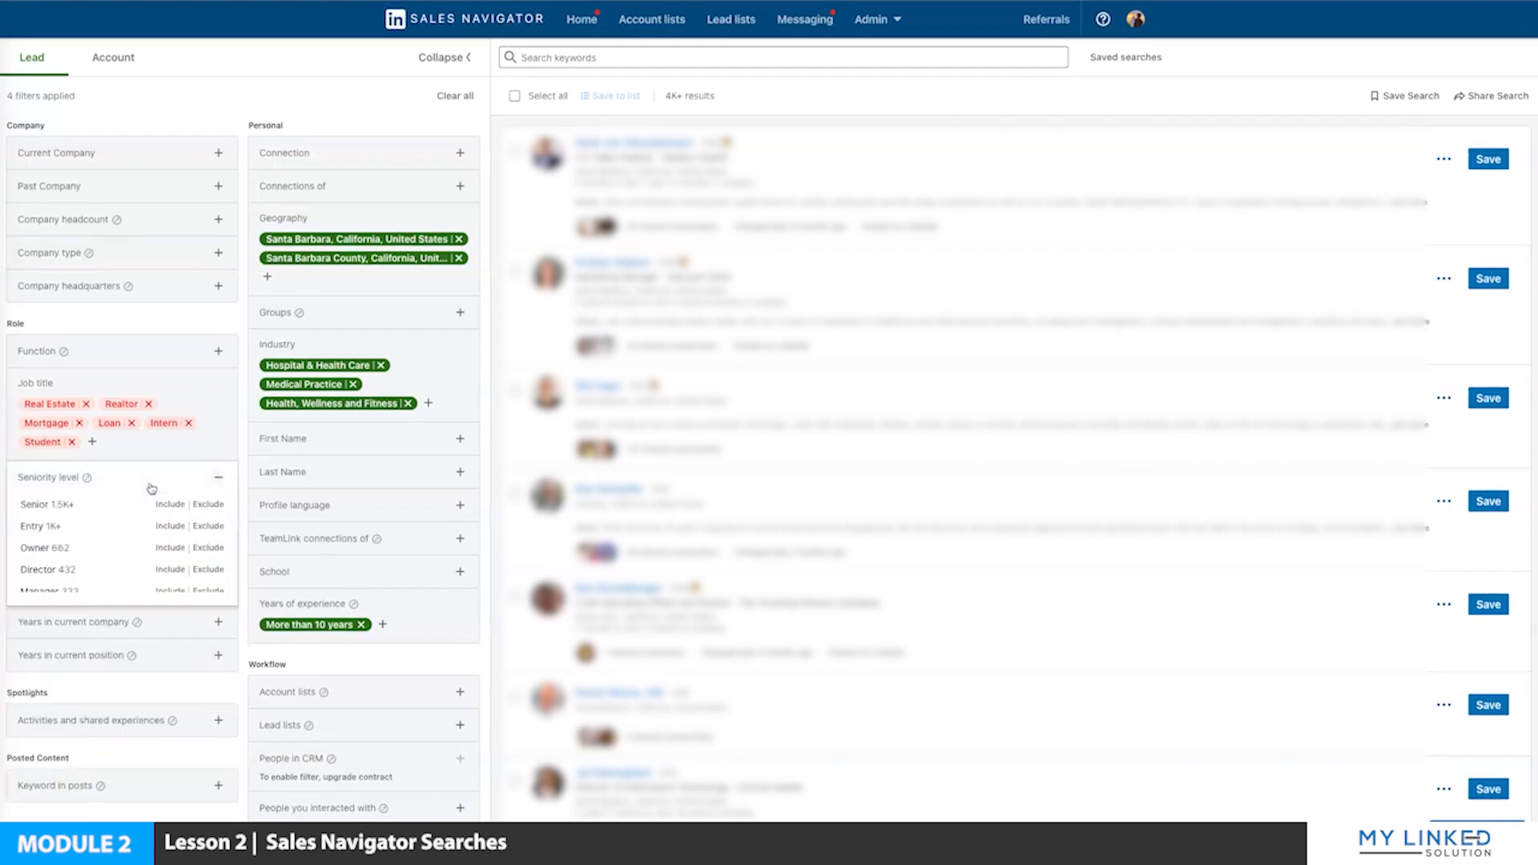
scroll(74, 534, down, 2)
scroll(74, 533, down, 2)
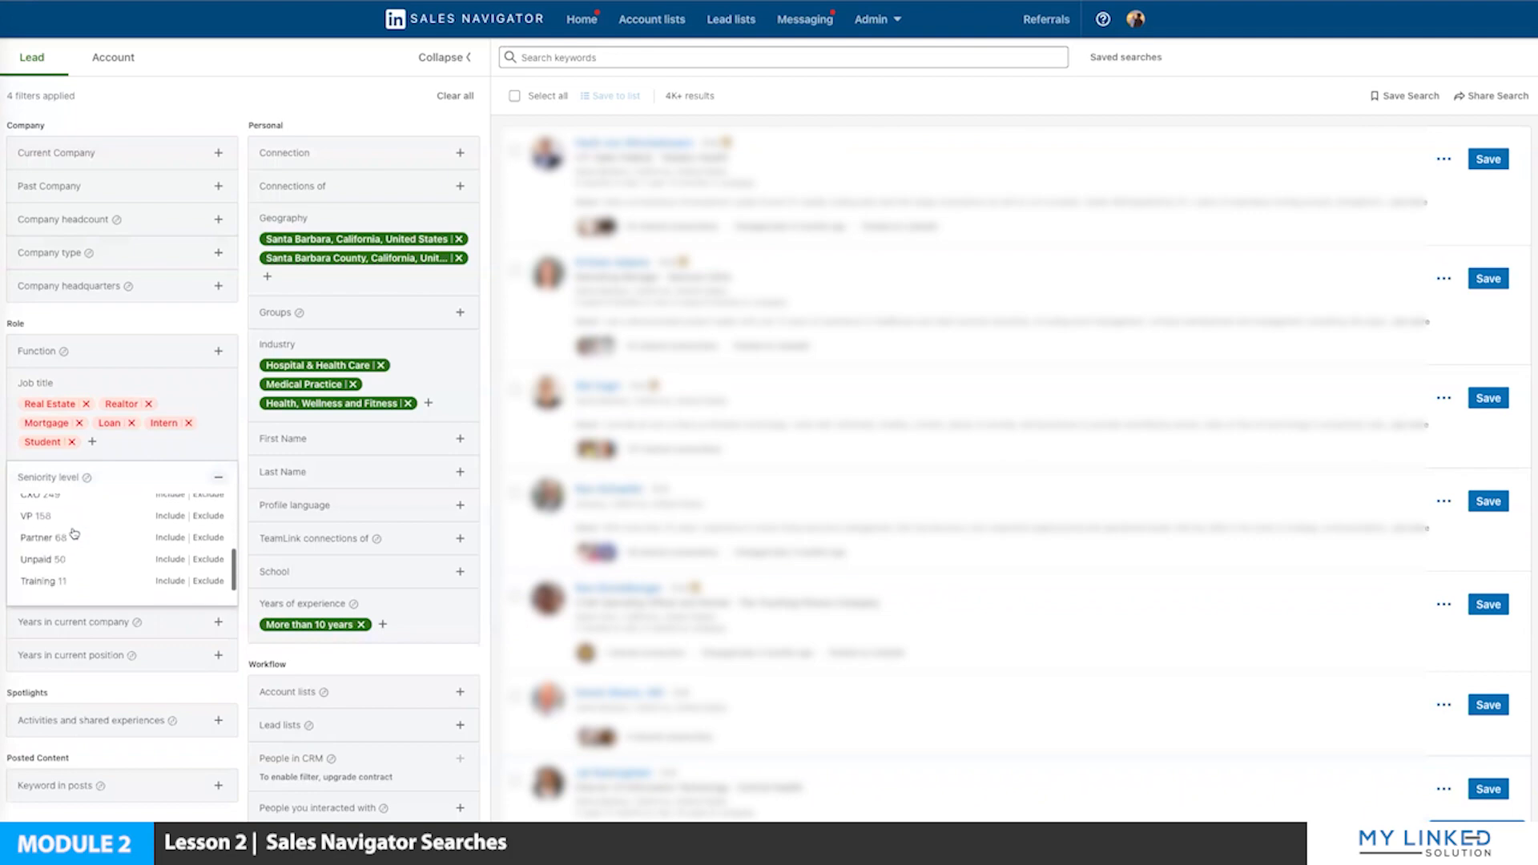
click(213, 584)
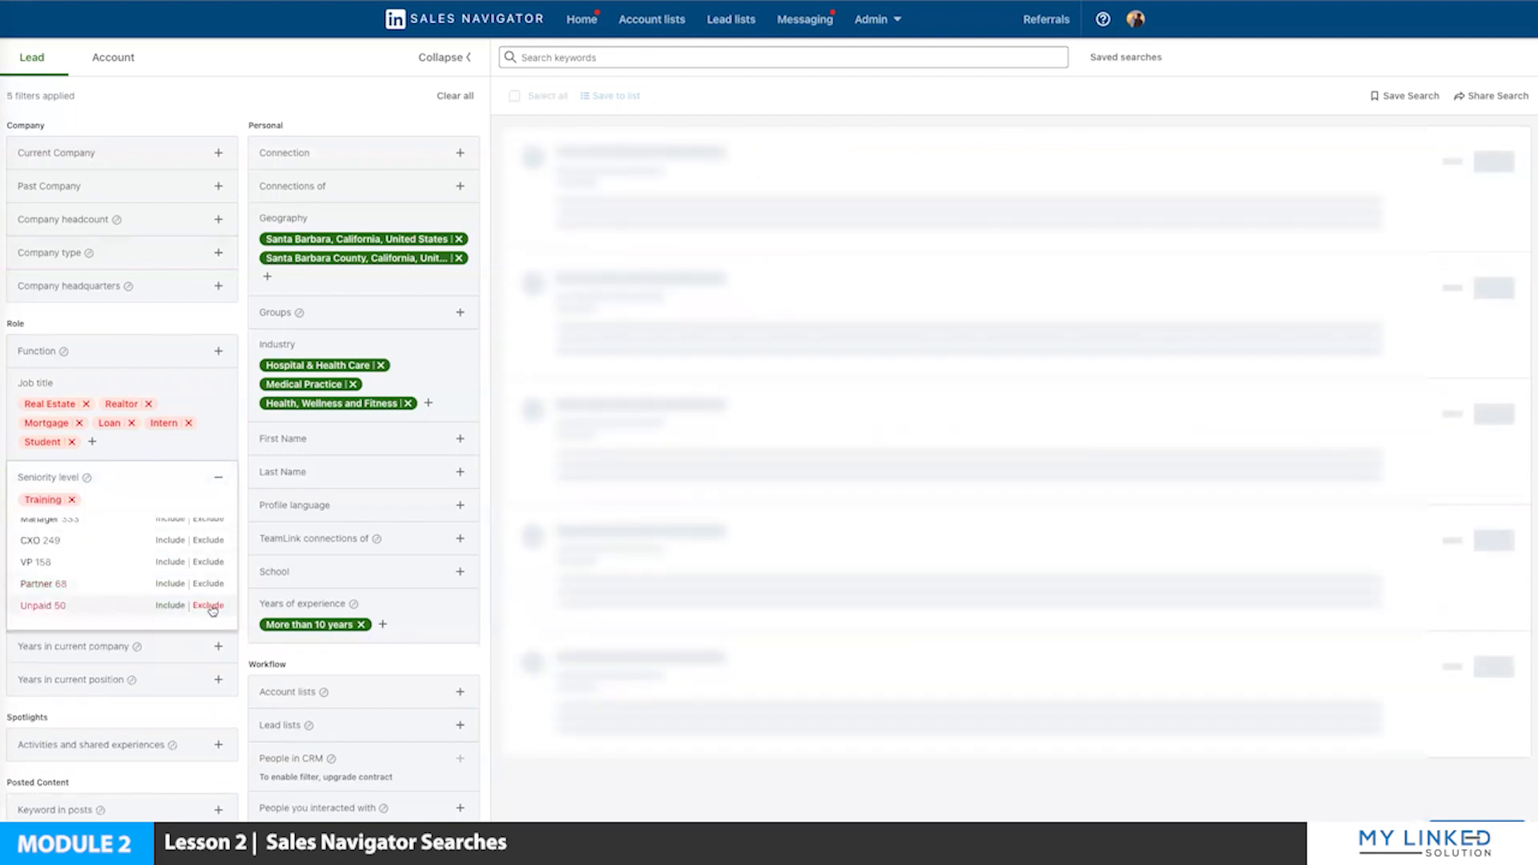
click(211, 607)
Try including the Senior and Entry seniority levels in the search and remove both from the filter again.
scroll(48, 589, up, 4)
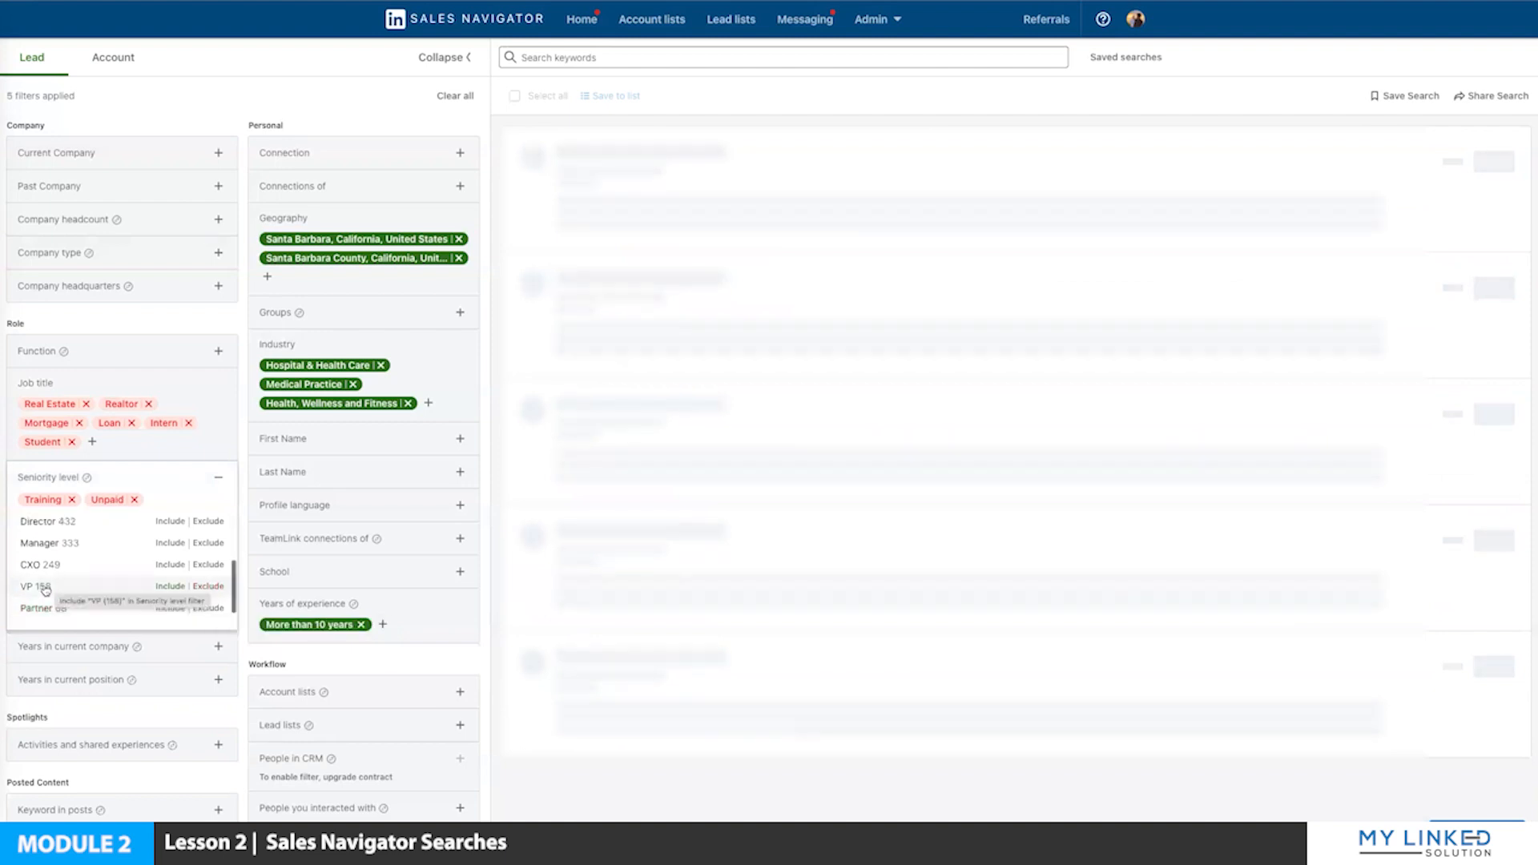
scroll(46, 590, down, 3)
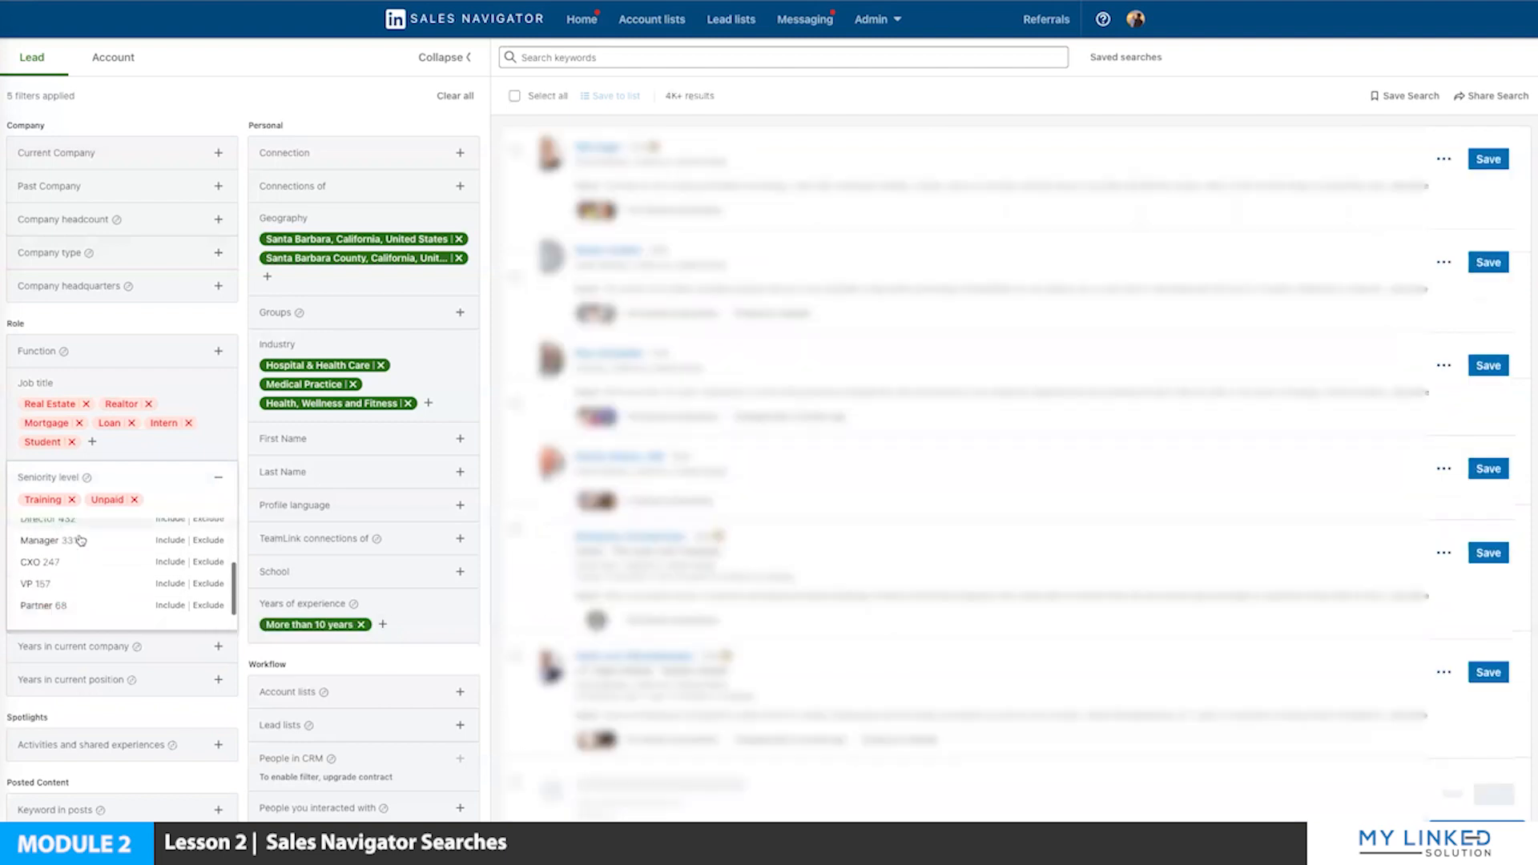
scroll(51, 580, up, 3)
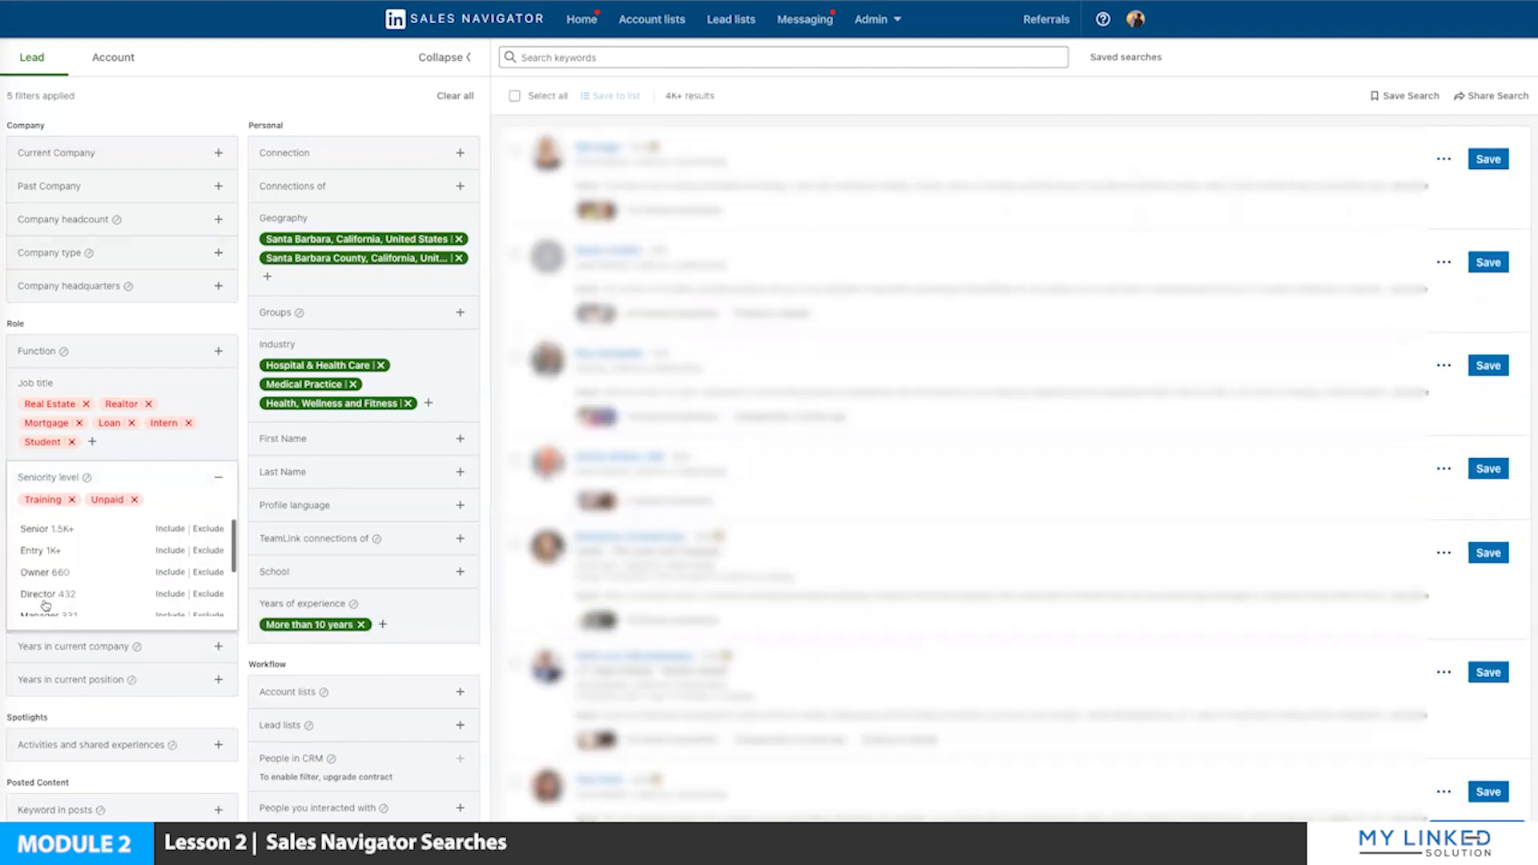
click(42, 530)
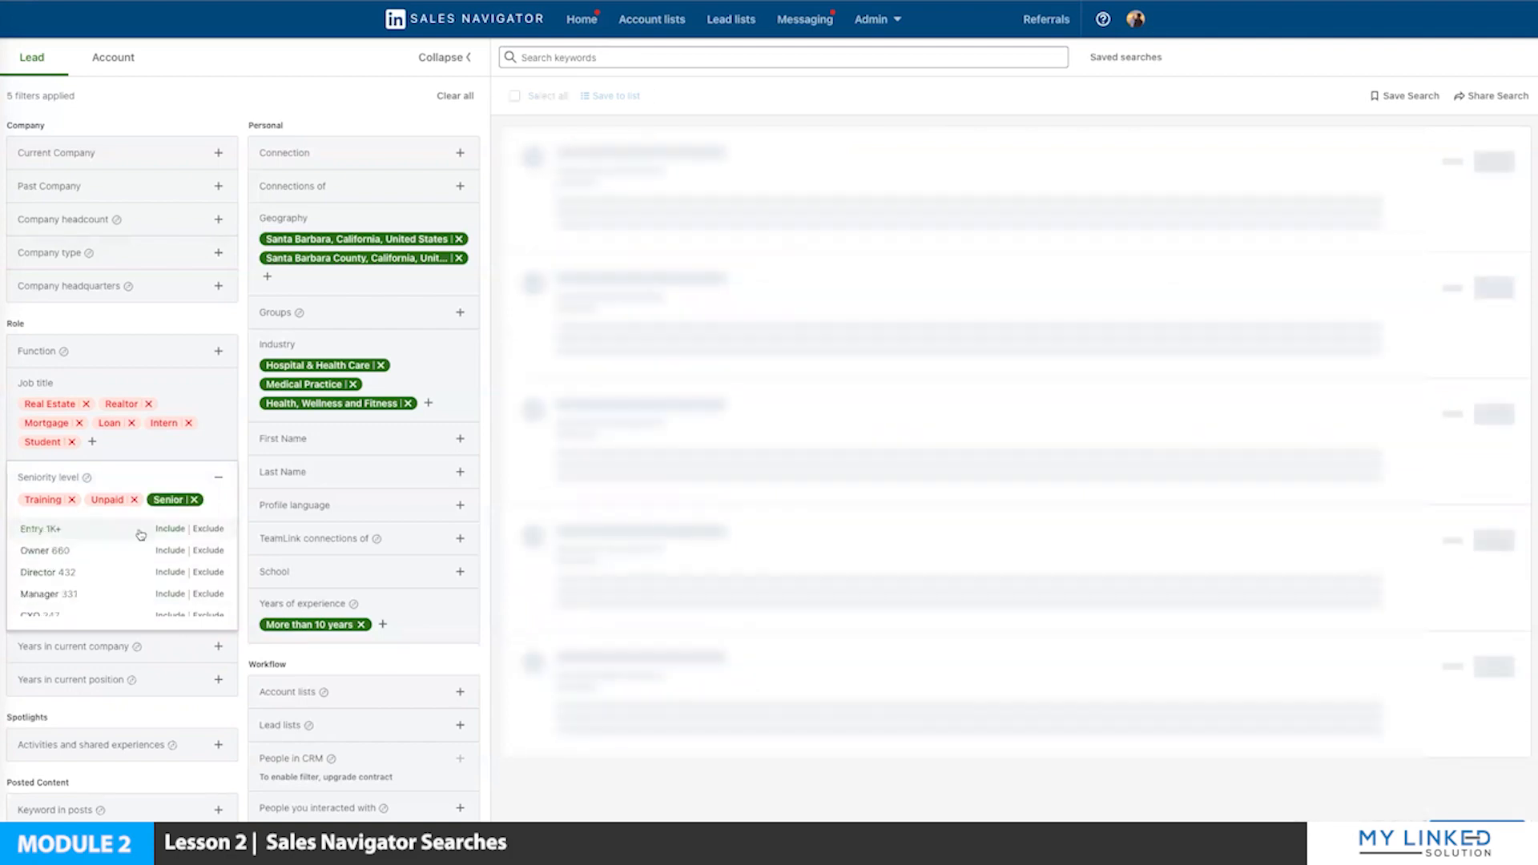
click(30, 528)
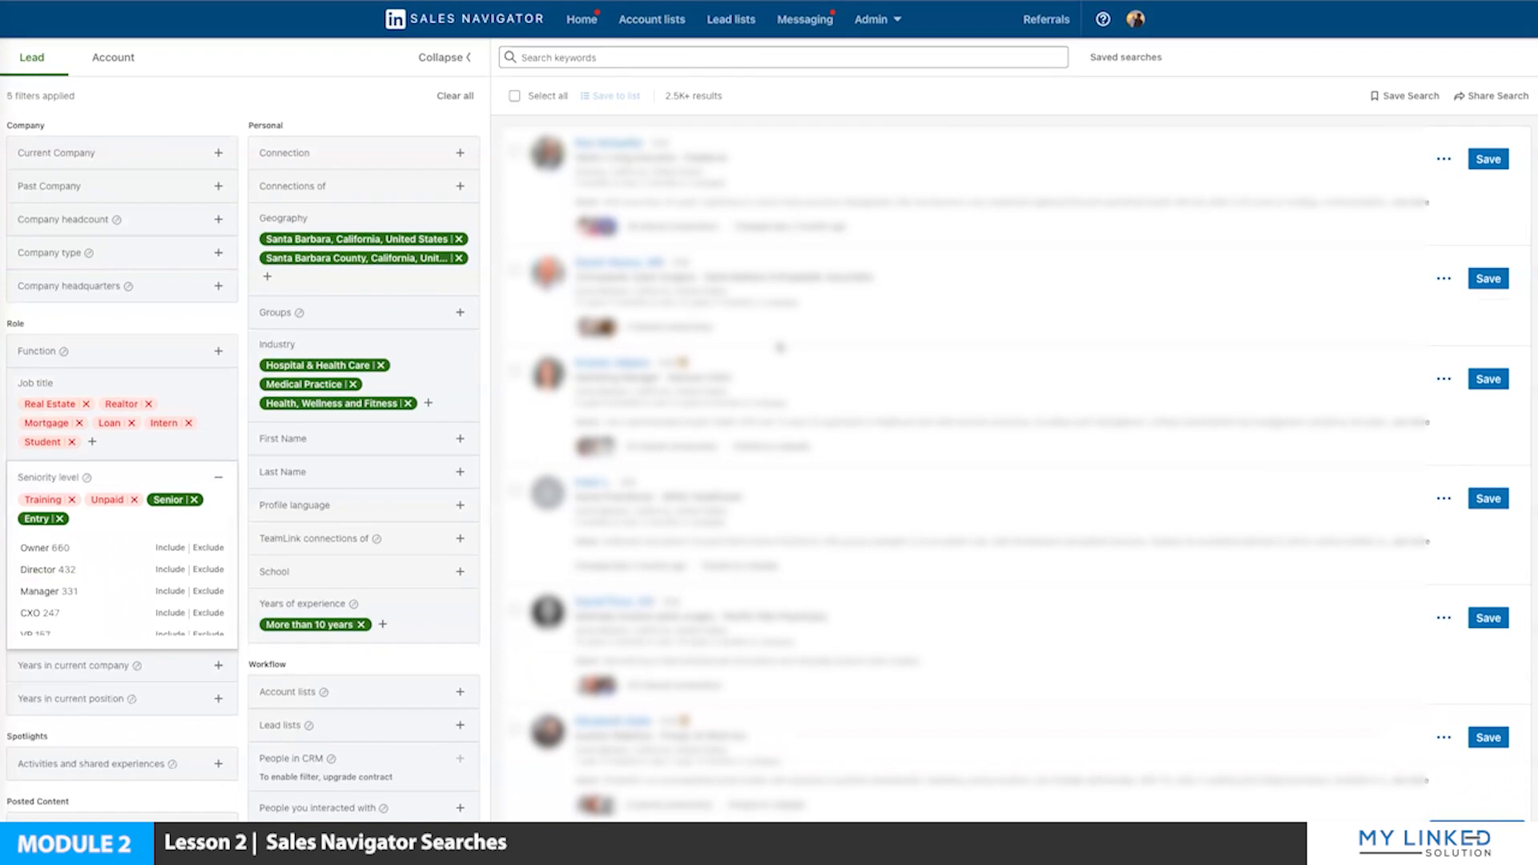
click(60, 518)
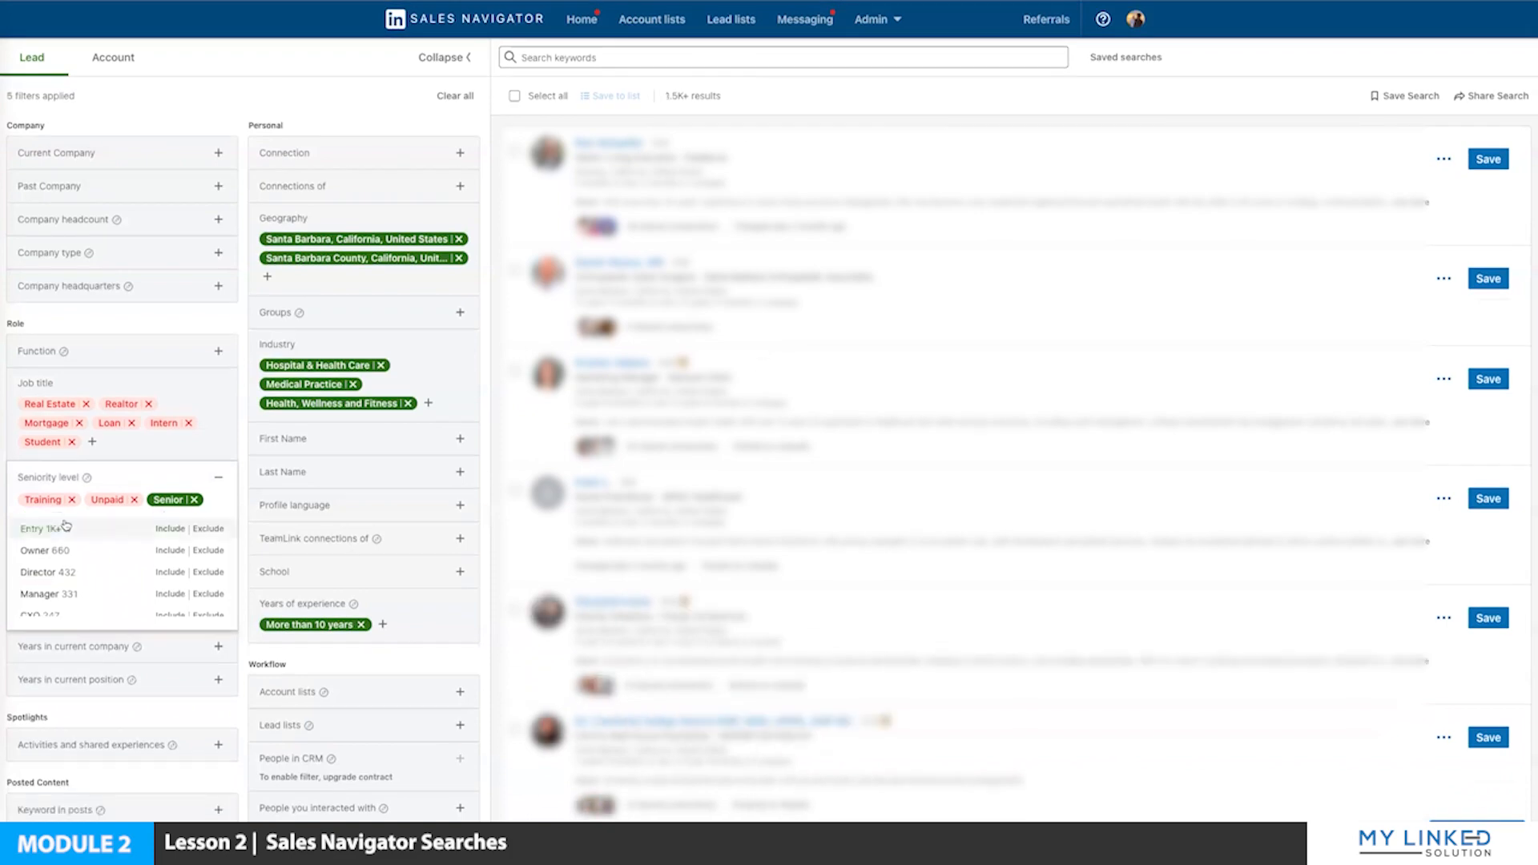
click(194, 500)
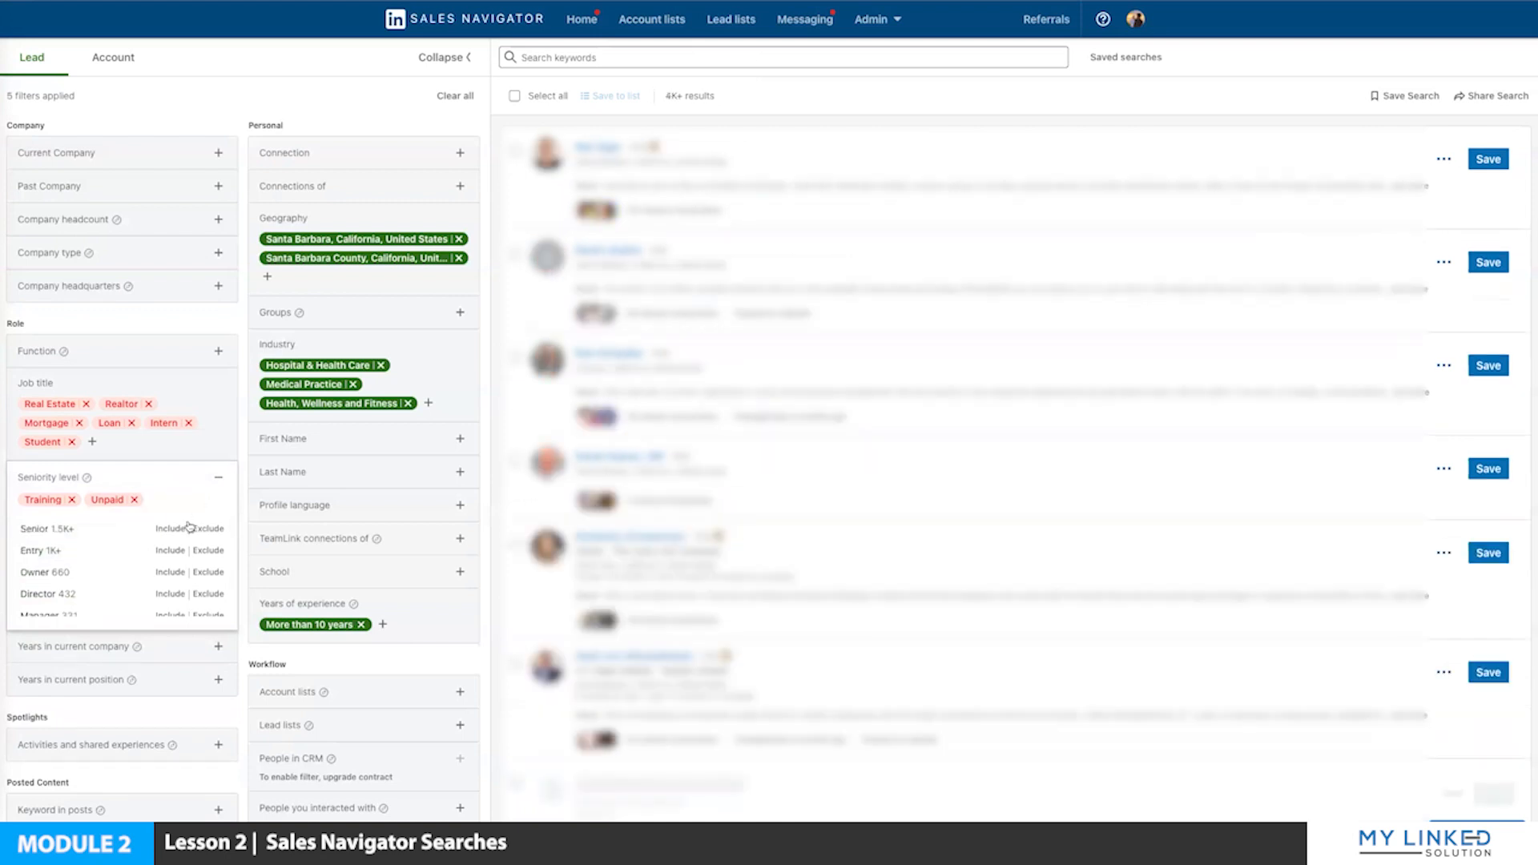
click(186, 320)
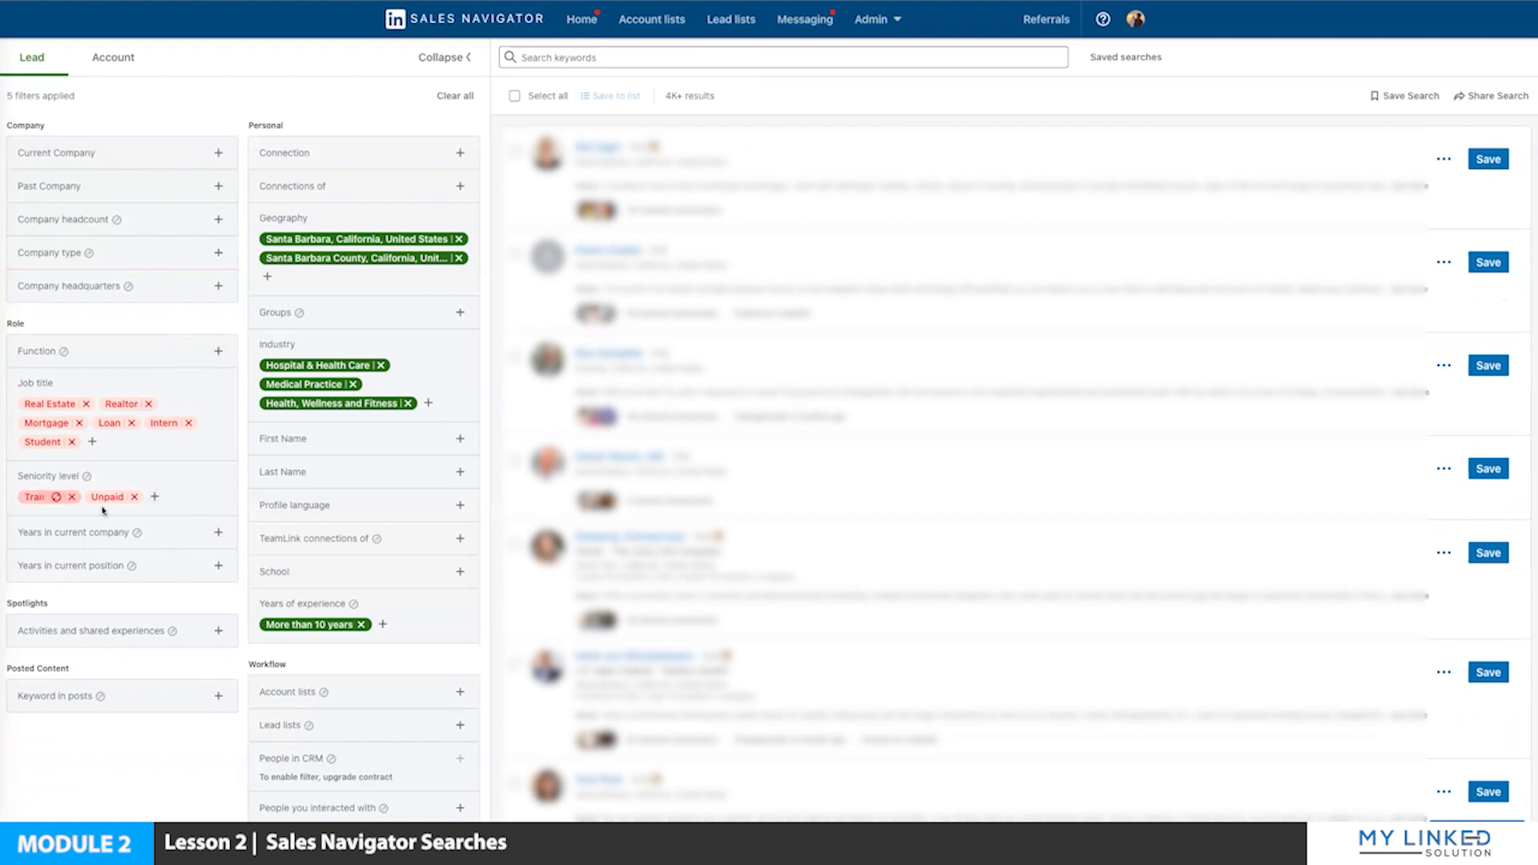
Include the Owner, Director, CXO, VP and Partner levels in the Seniority level filter.
click(154, 496)
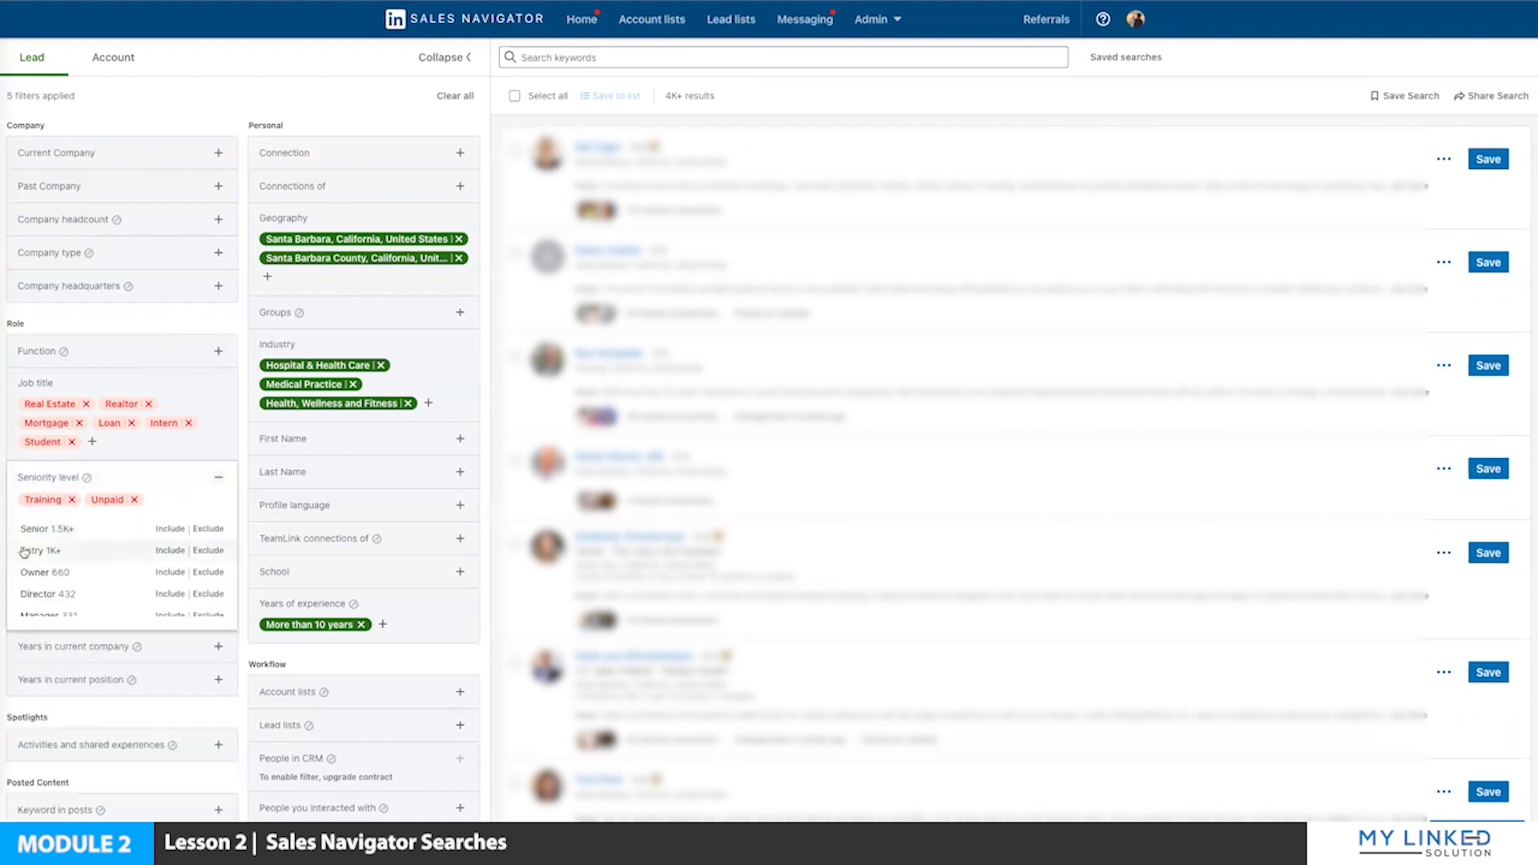
click(40, 572)
click(83, 573)
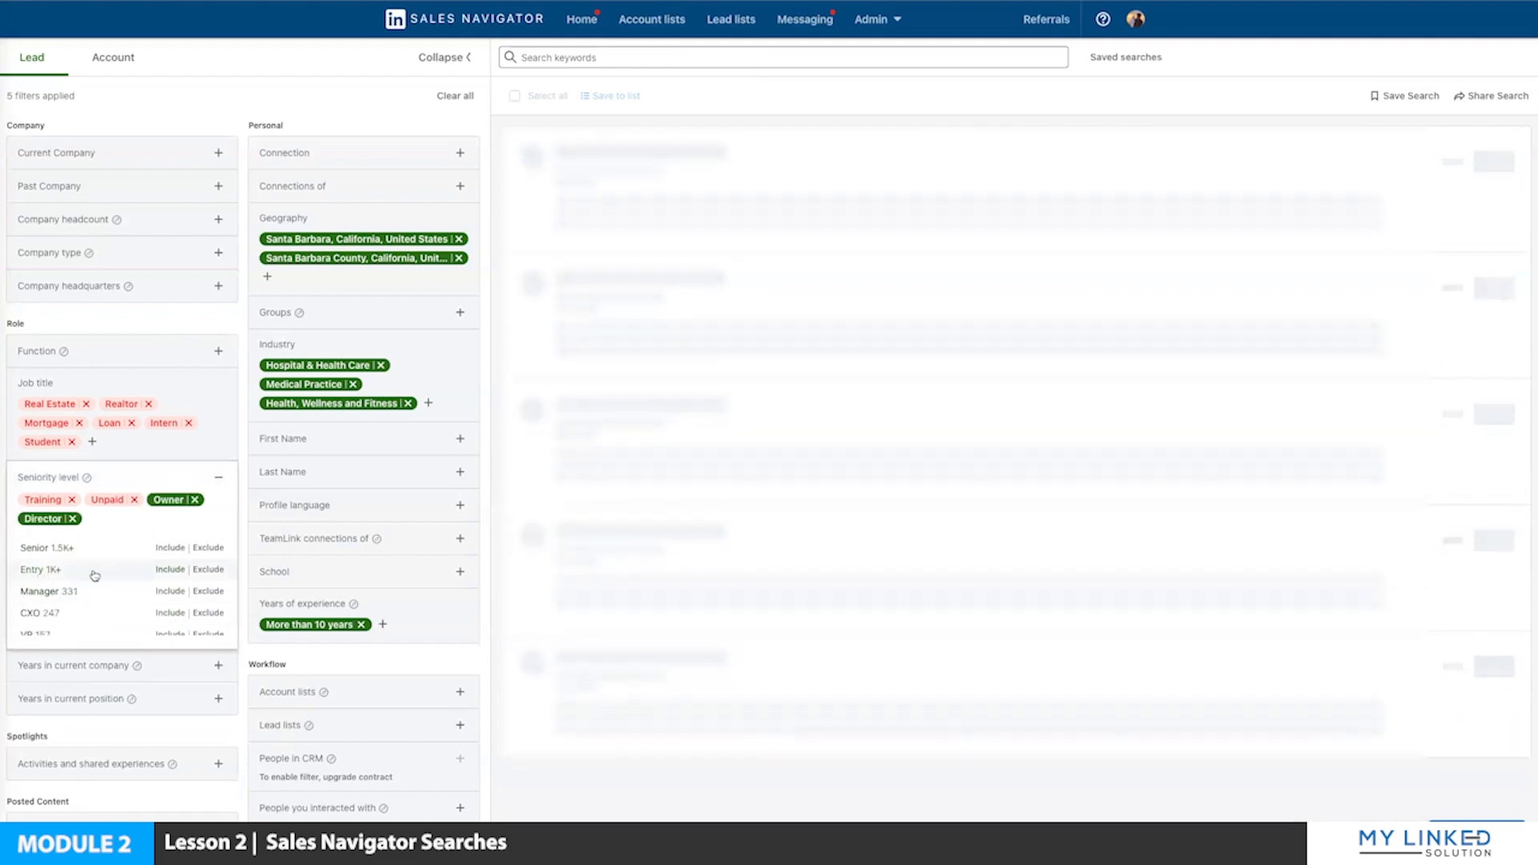
scroll(48, 585, down, 1)
click(40, 581)
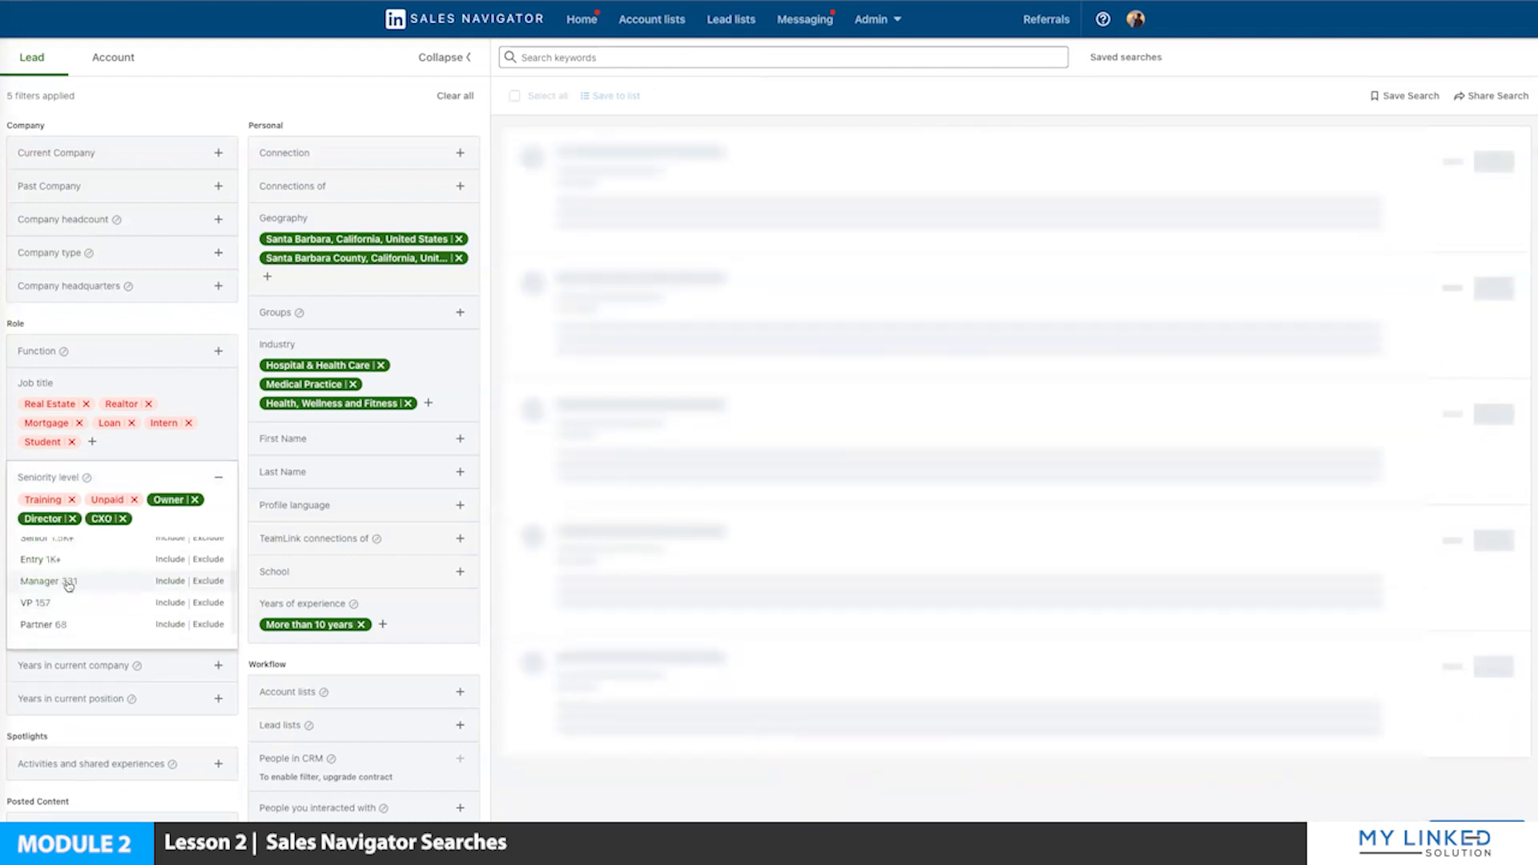
click(44, 602)
click(47, 614)
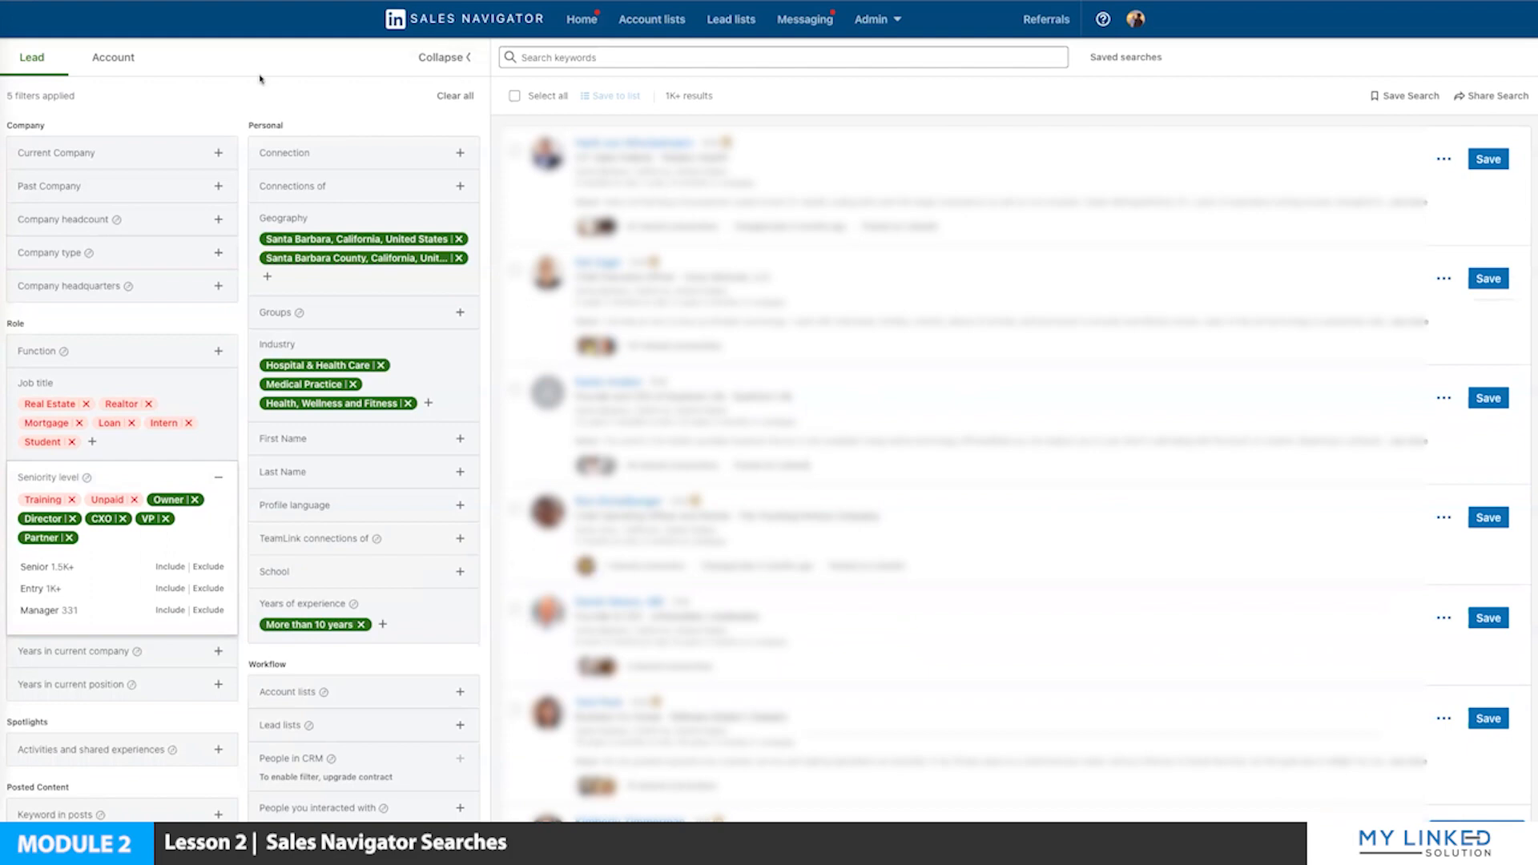
click(271, 89)
Add 6 to 10 years to the Years of experience filter alongside More than 10 years.
click(383, 625)
scroll(318, 687, down, 2)
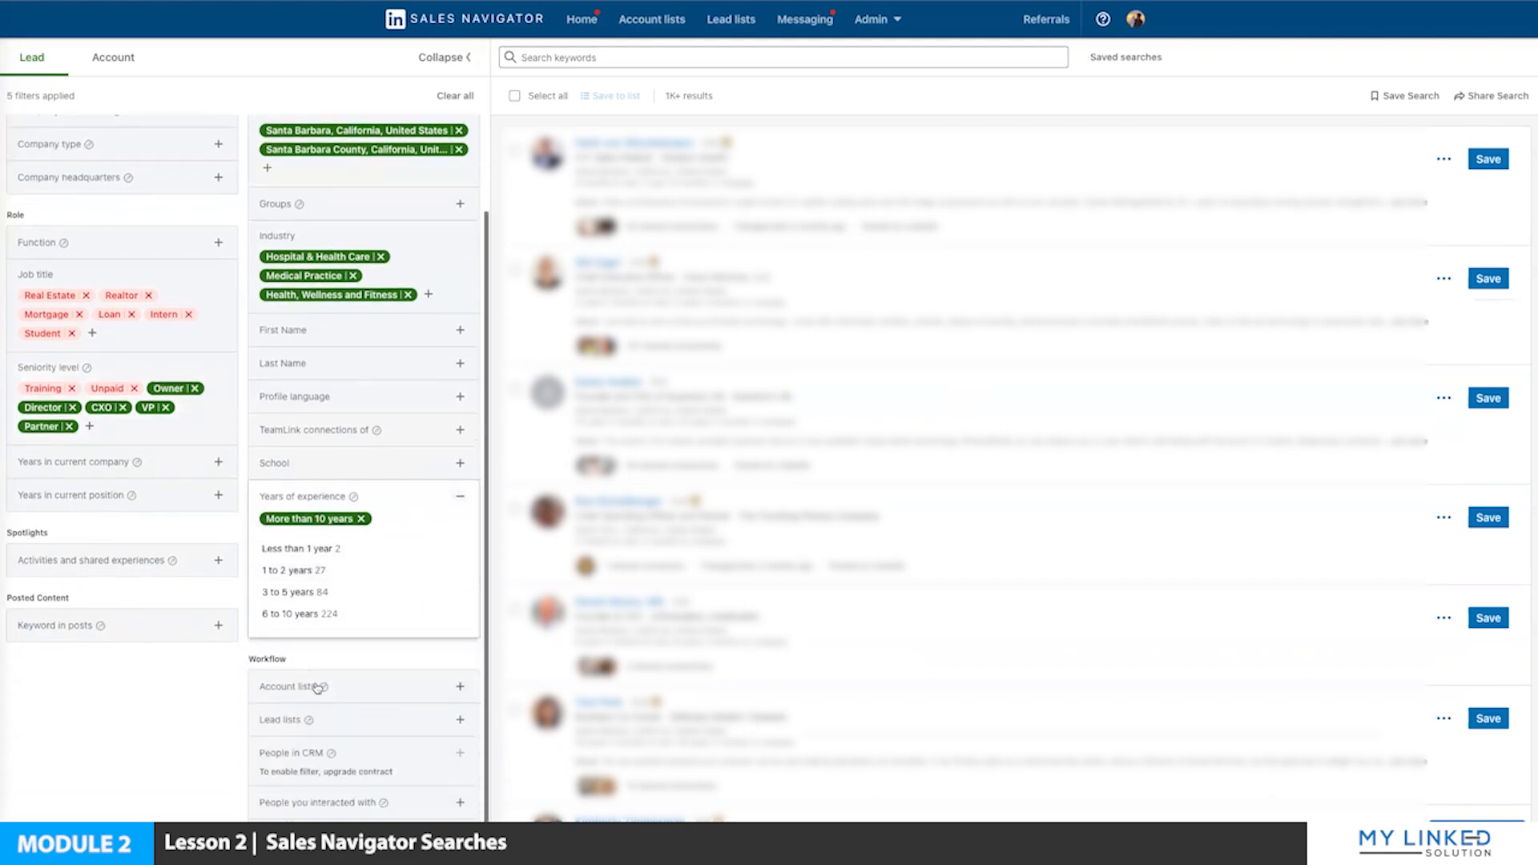
click(298, 614)
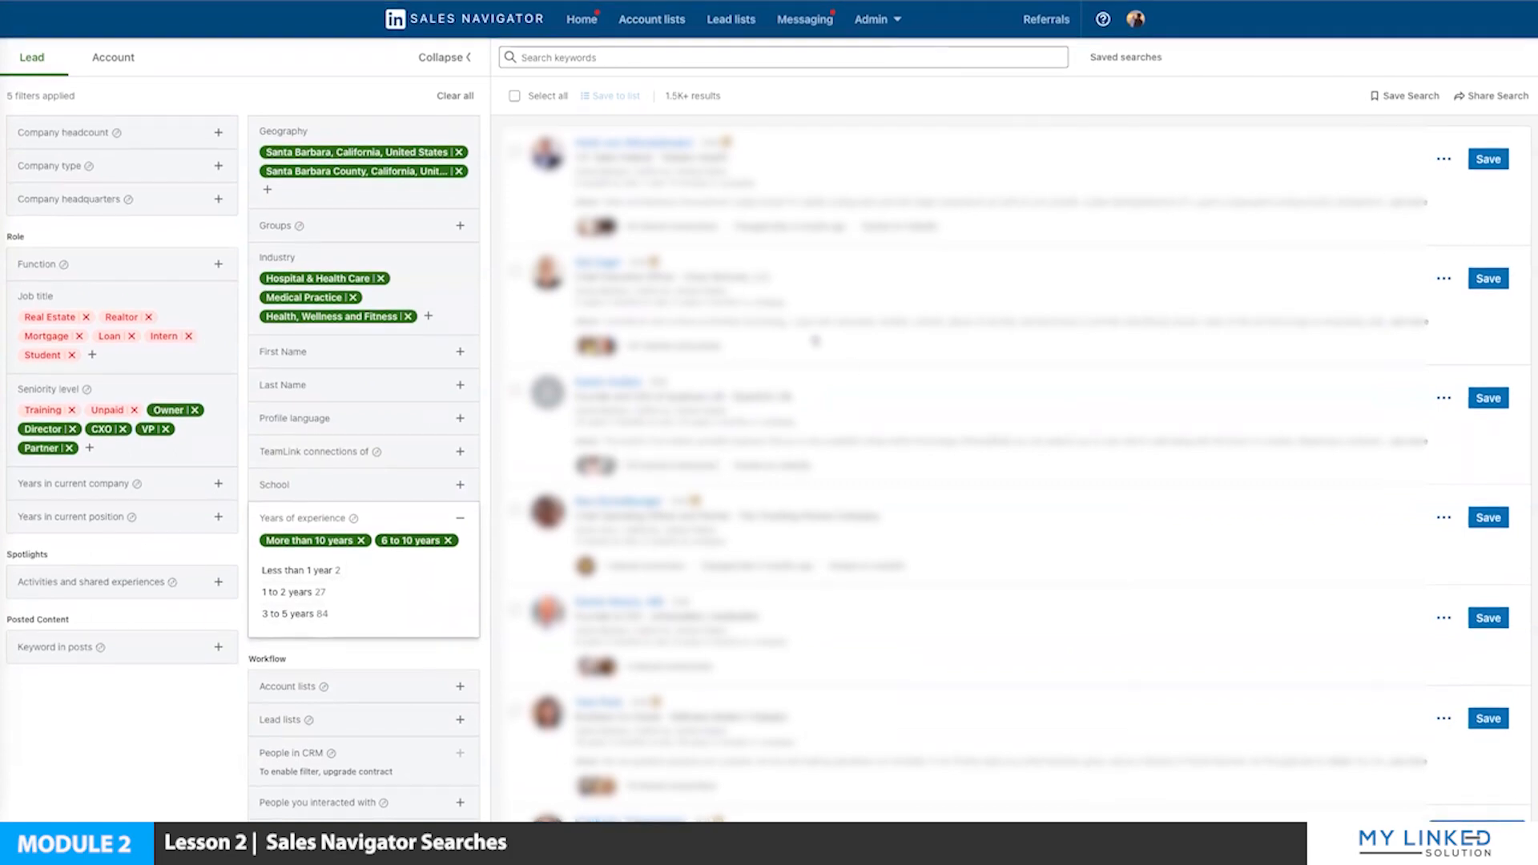
scroll(890, 584, down, 2)
scroll(889, 584, up, 2)
click(281, 64)
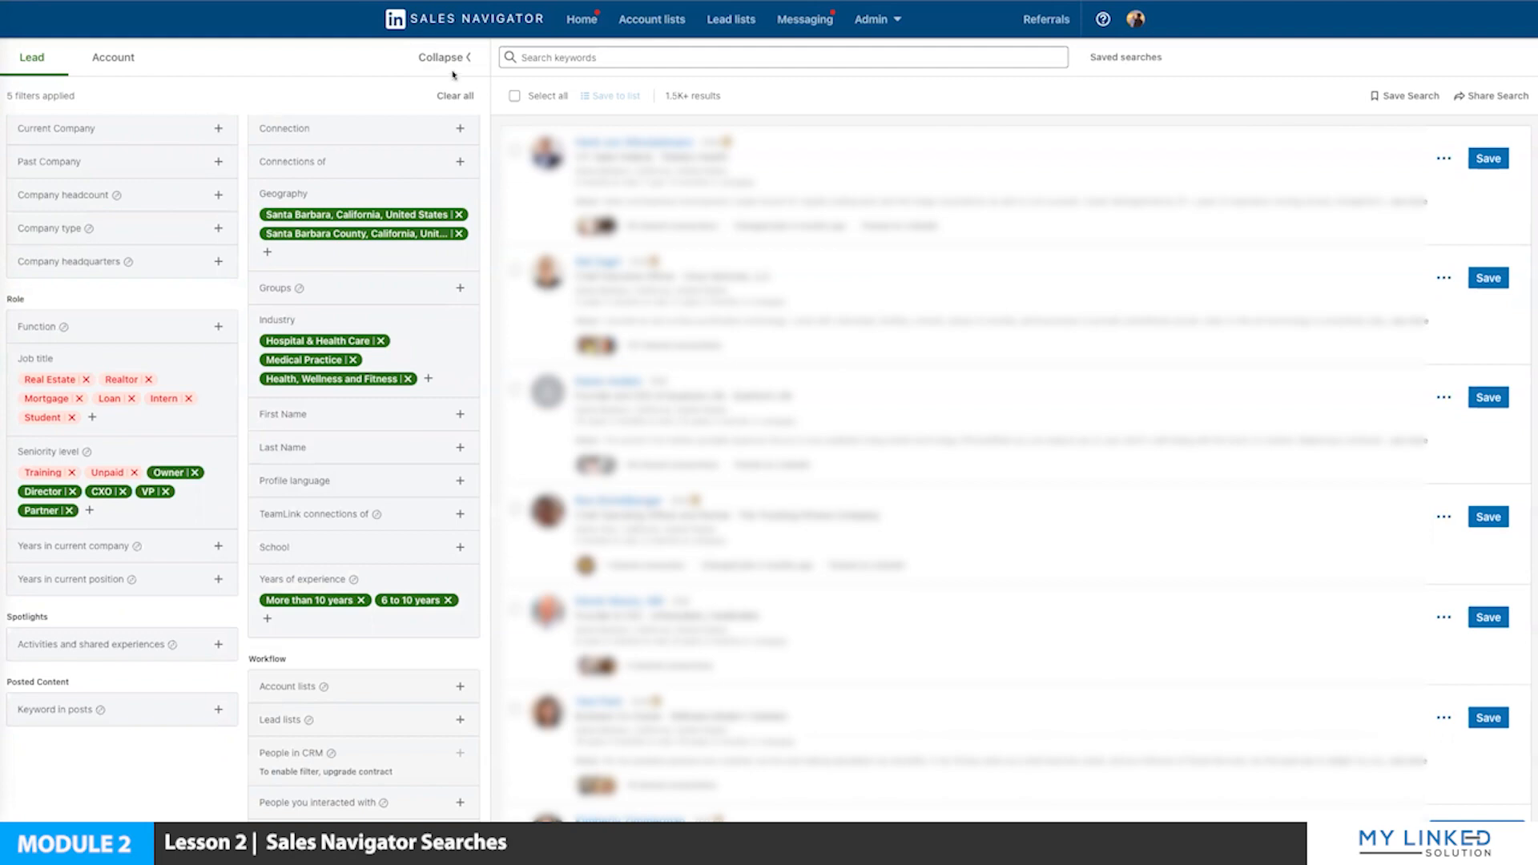
scroll(84, 348, up, 1)
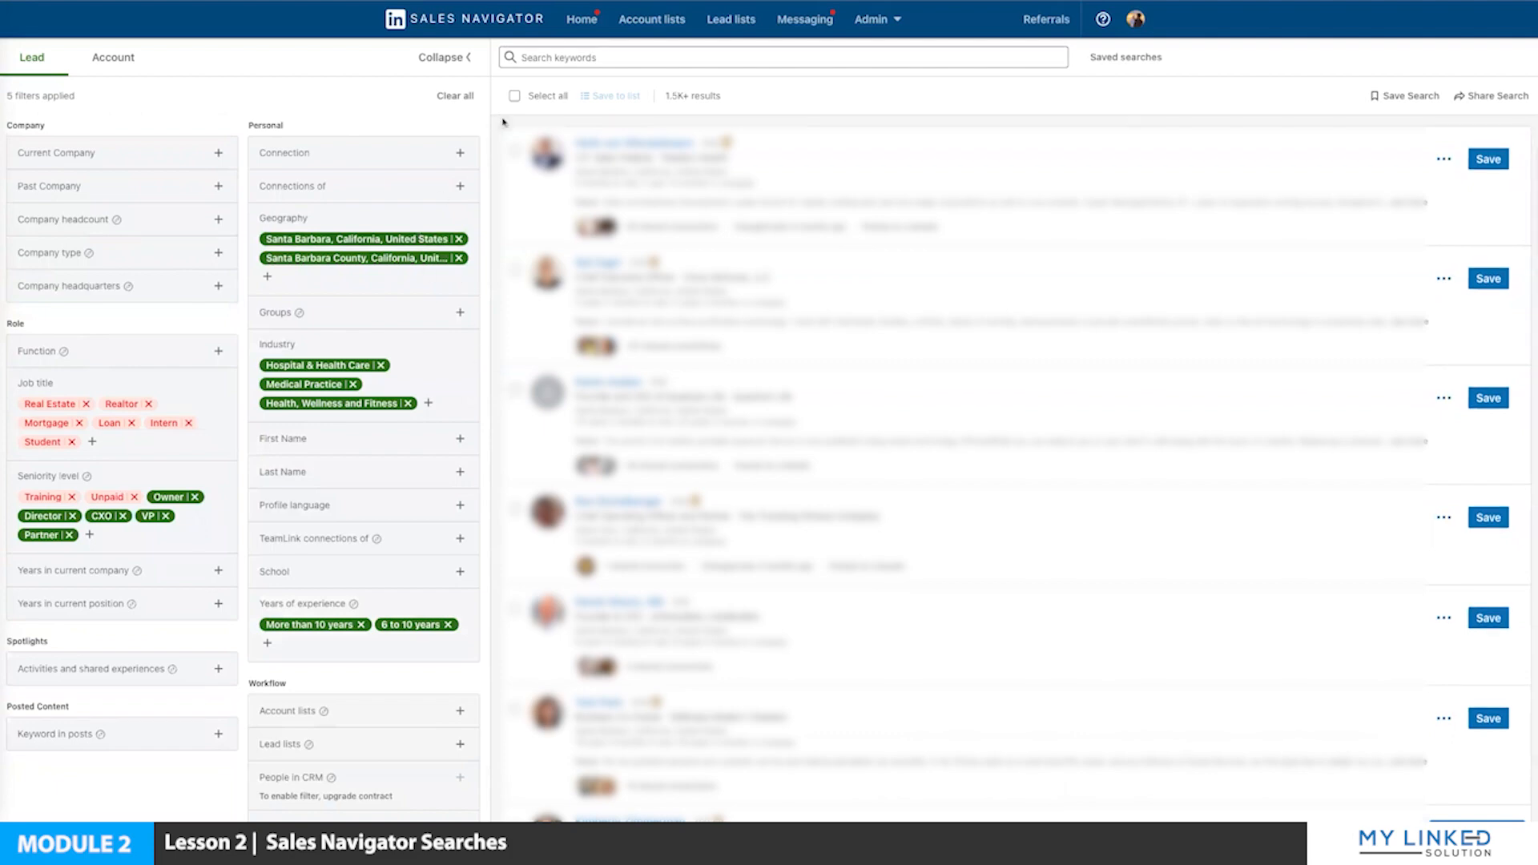
Try filtering the leads by 1st Degree Connections and by 2nd Degree Connections, removing each value from the Connection filter again.
click(369, 154)
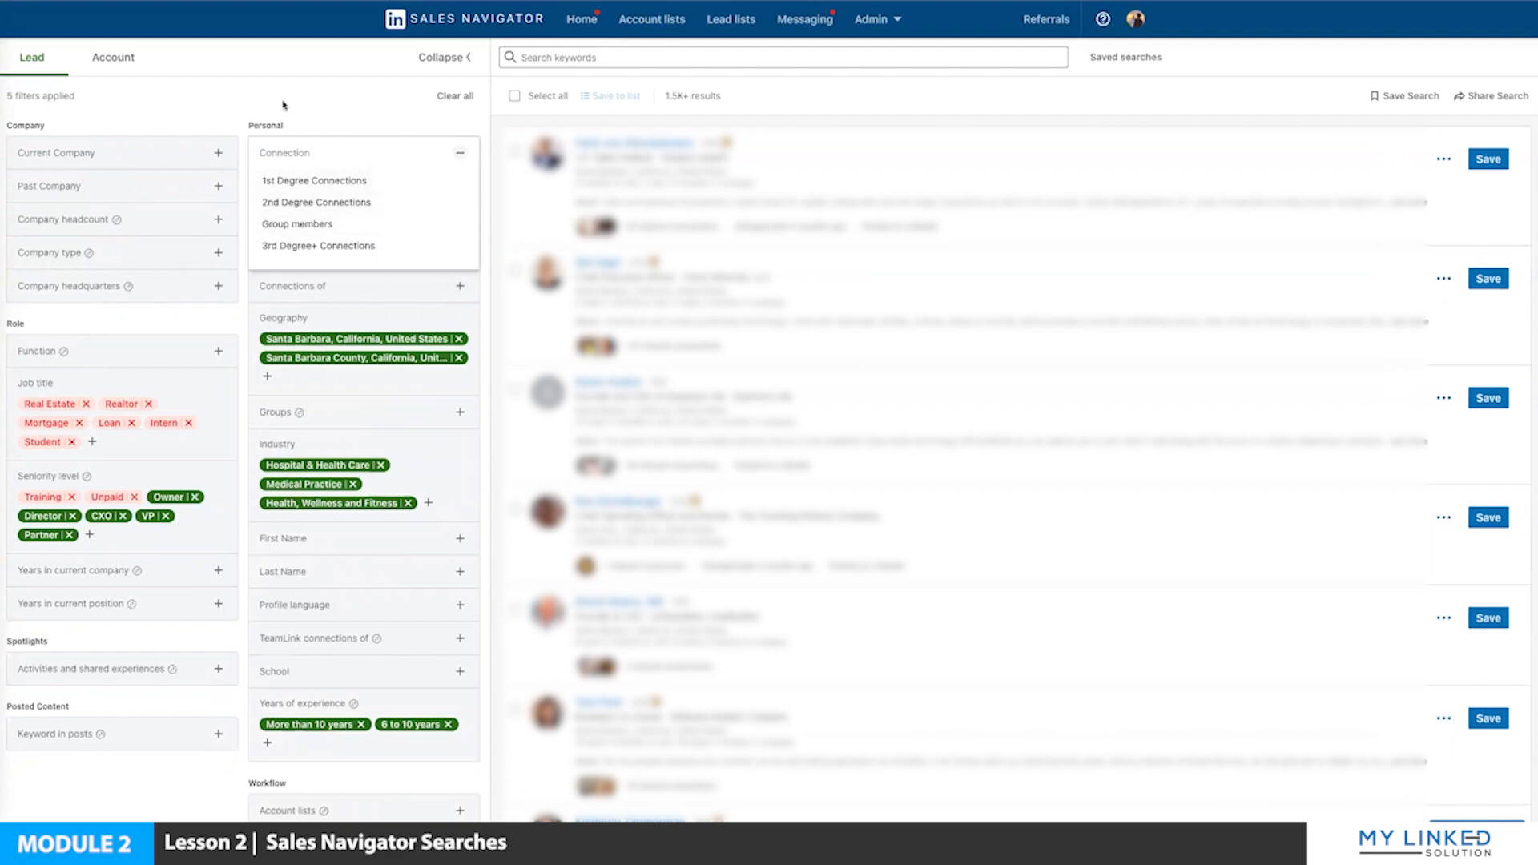
click(353, 181)
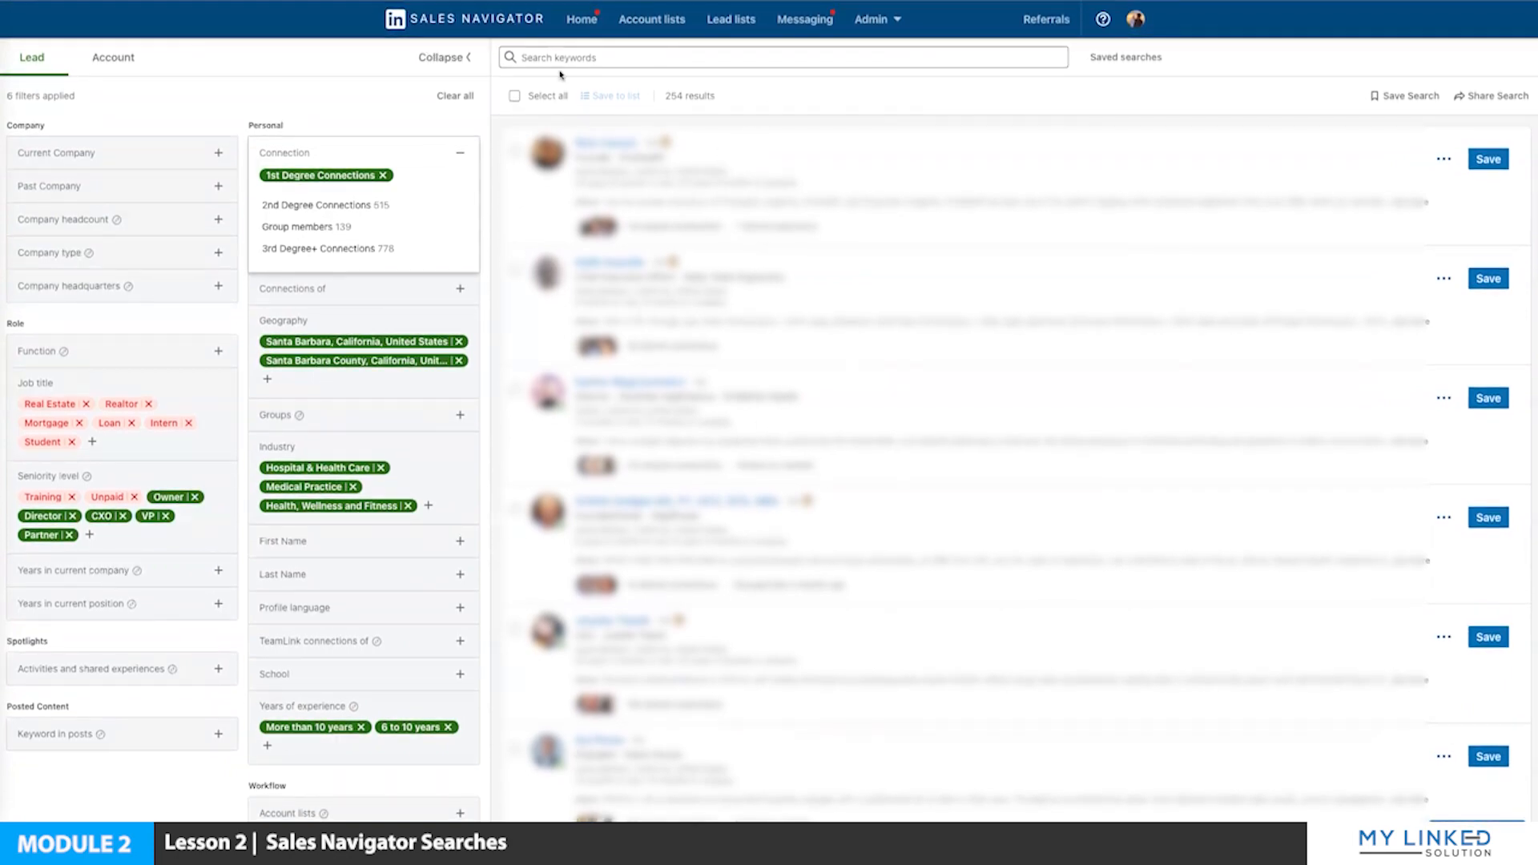
click(384, 176)
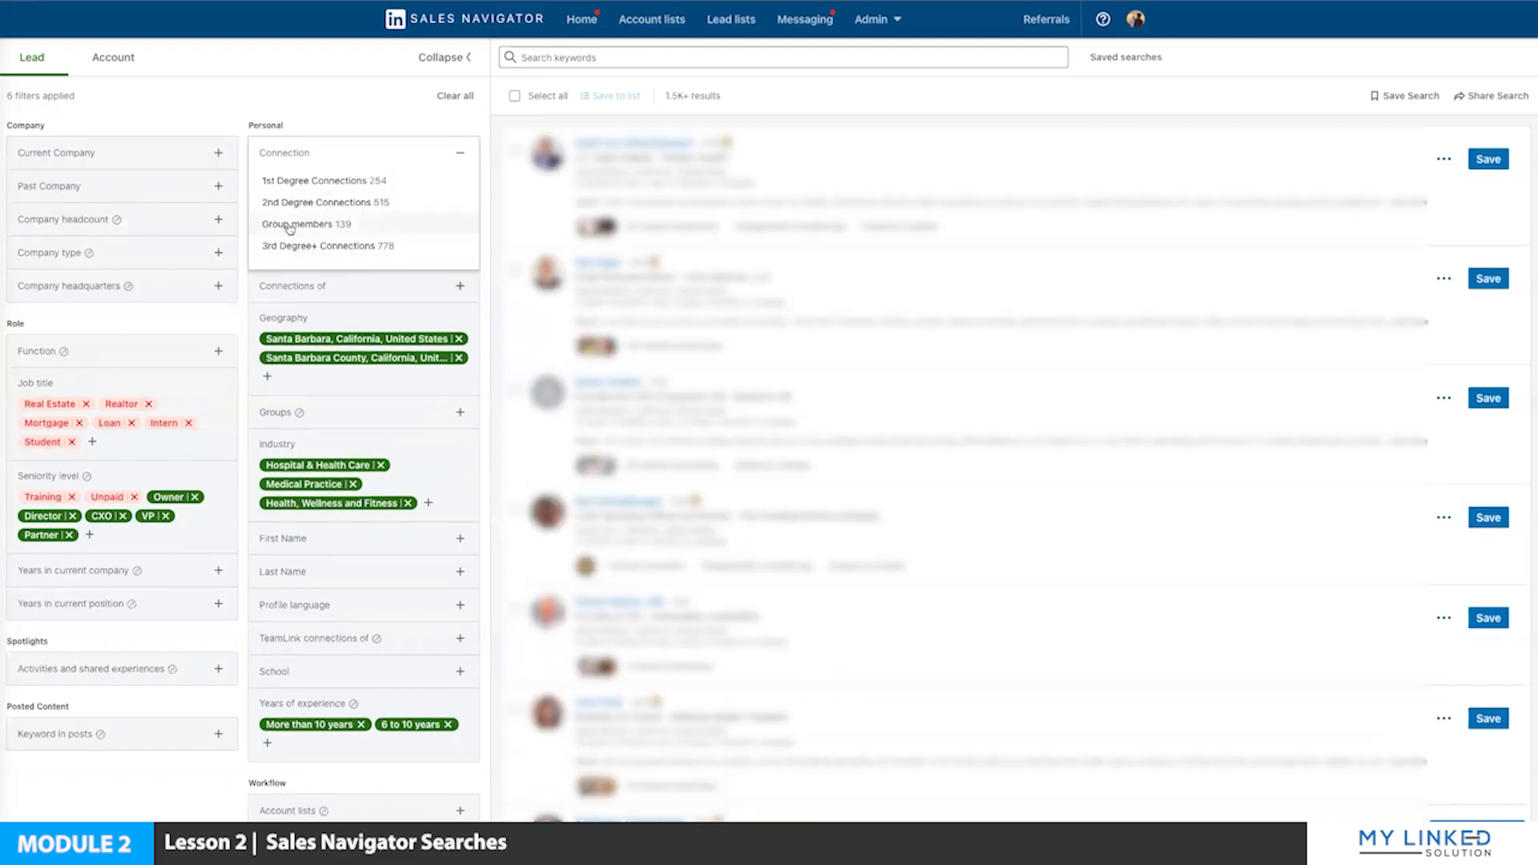
click(321, 203)
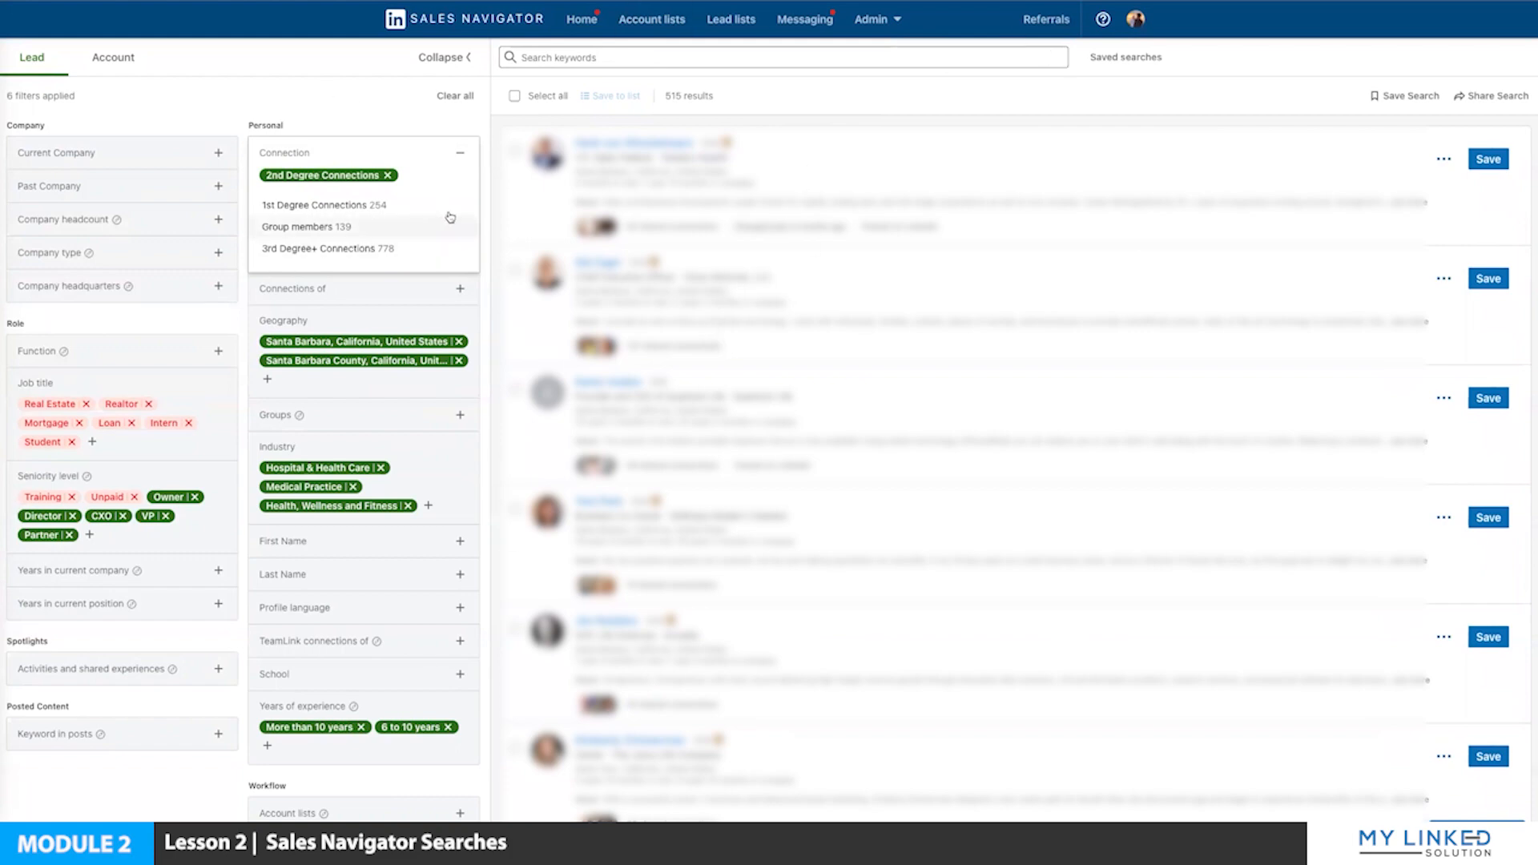
click(390, 175)
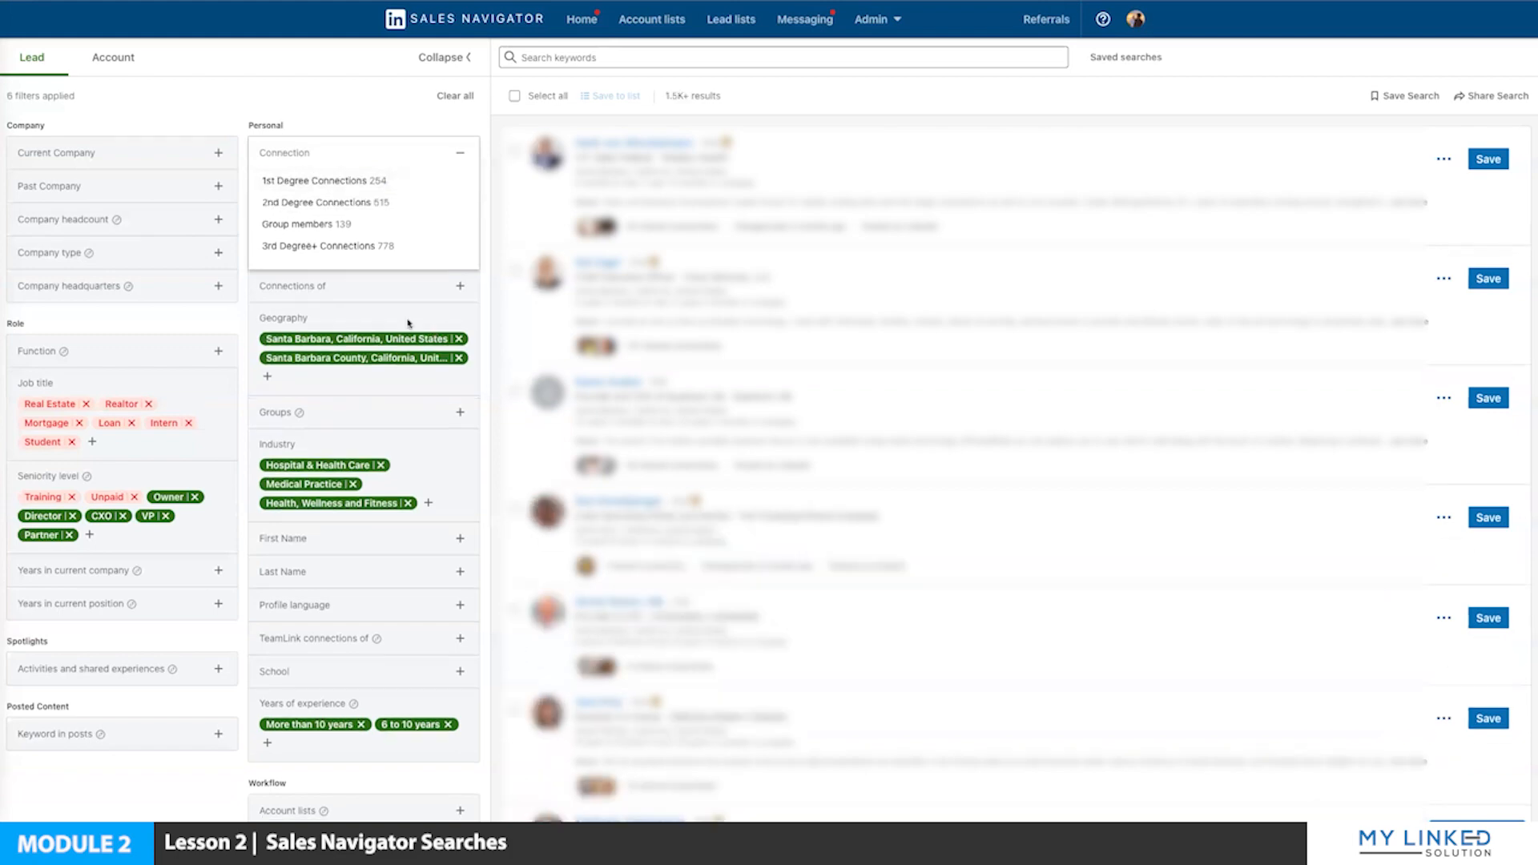
Try the Connection filter with 3rd Degree+ Connections, look through the leads, and try 2nd Degree Connections again, removing each value.
click(320, 248)
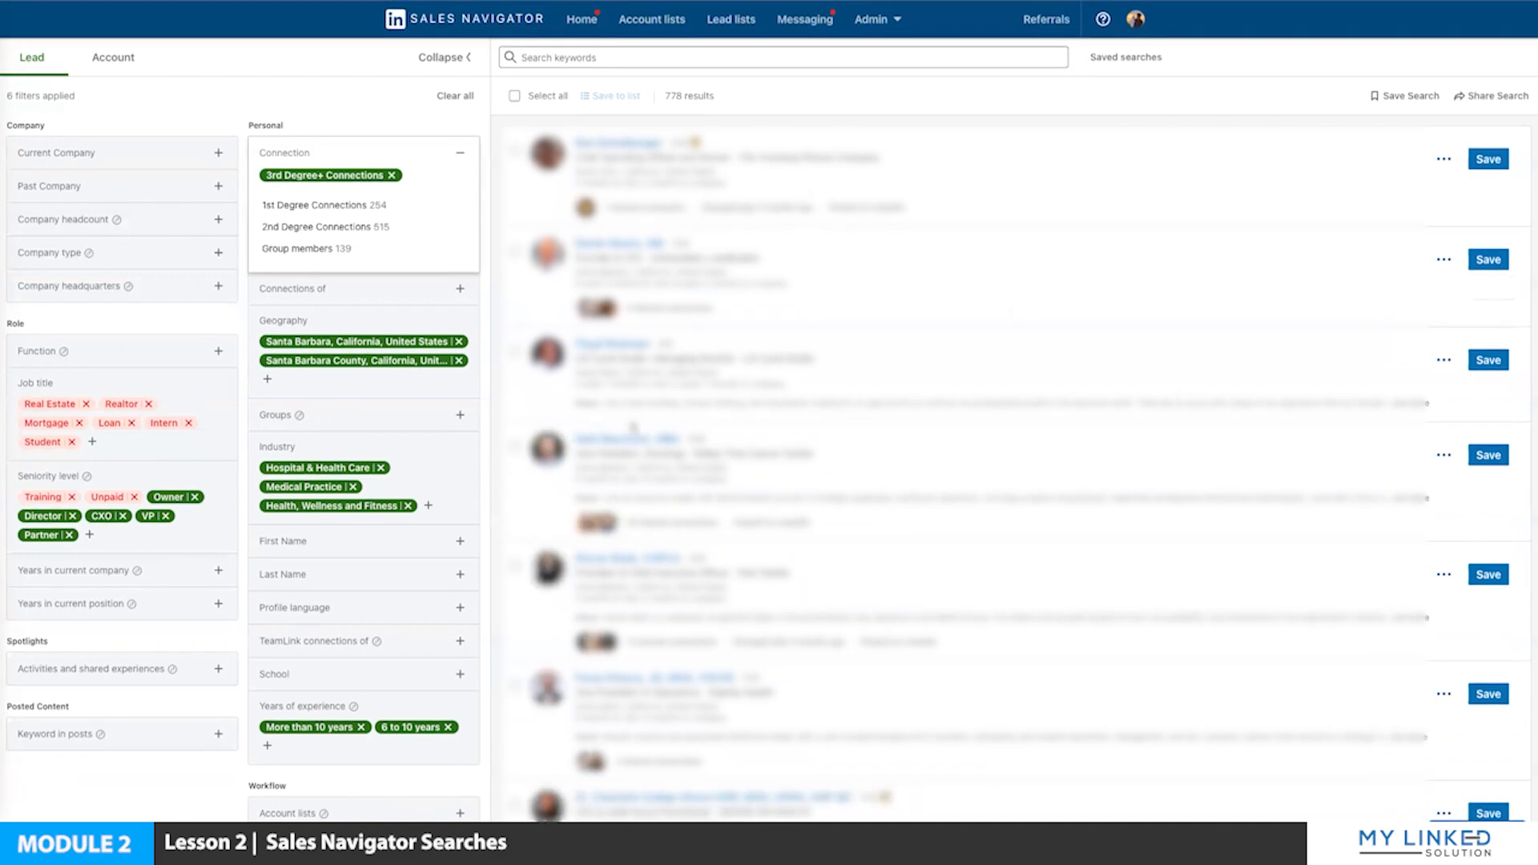
scroll(632, 429, down, 3)
scroll(632, 429, up, 3)
click(392, 175)
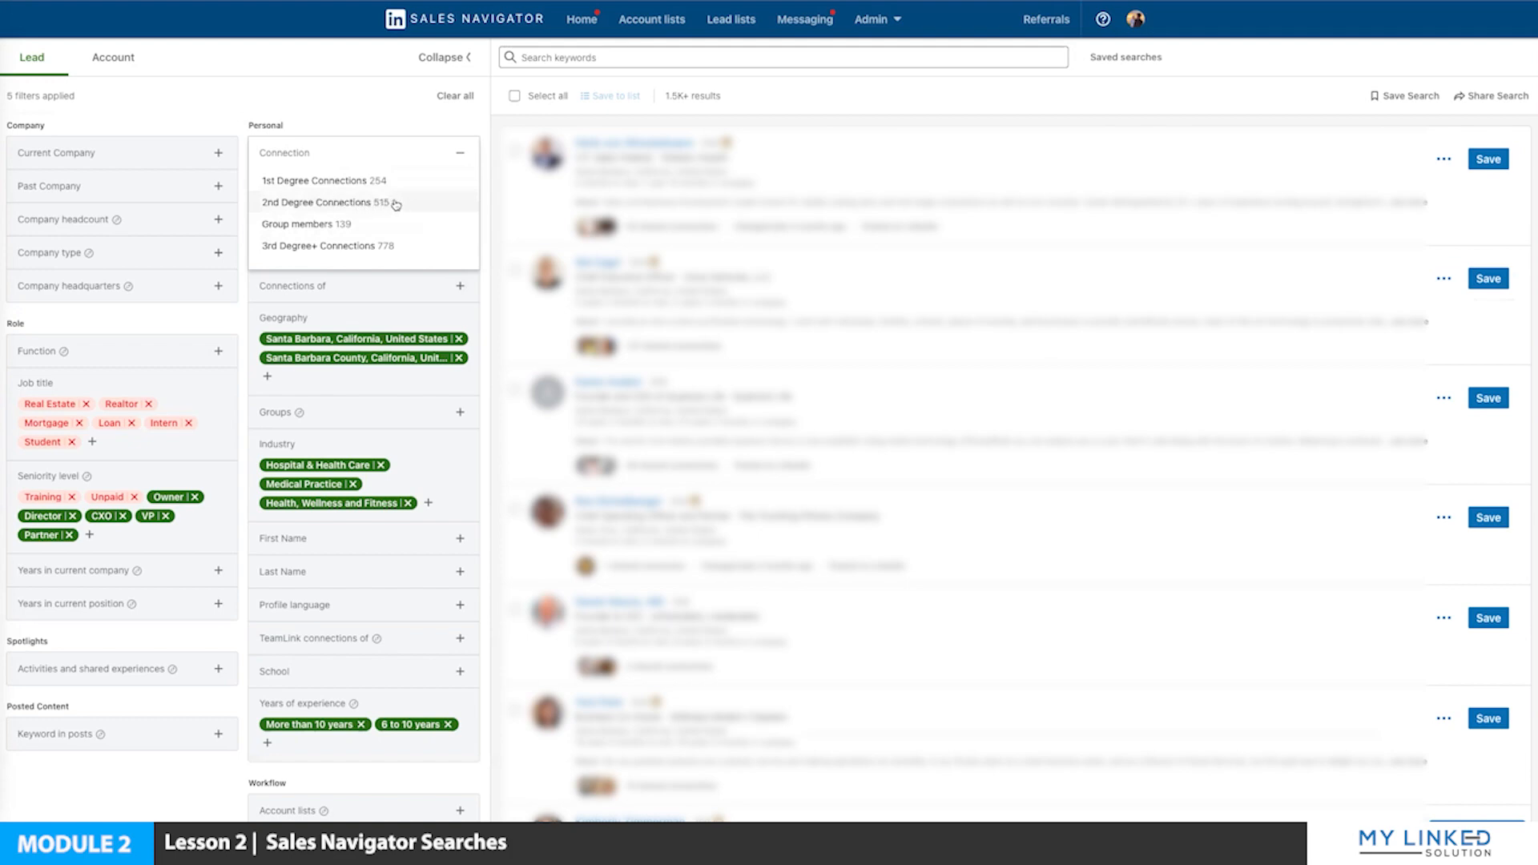
click(369, 202)
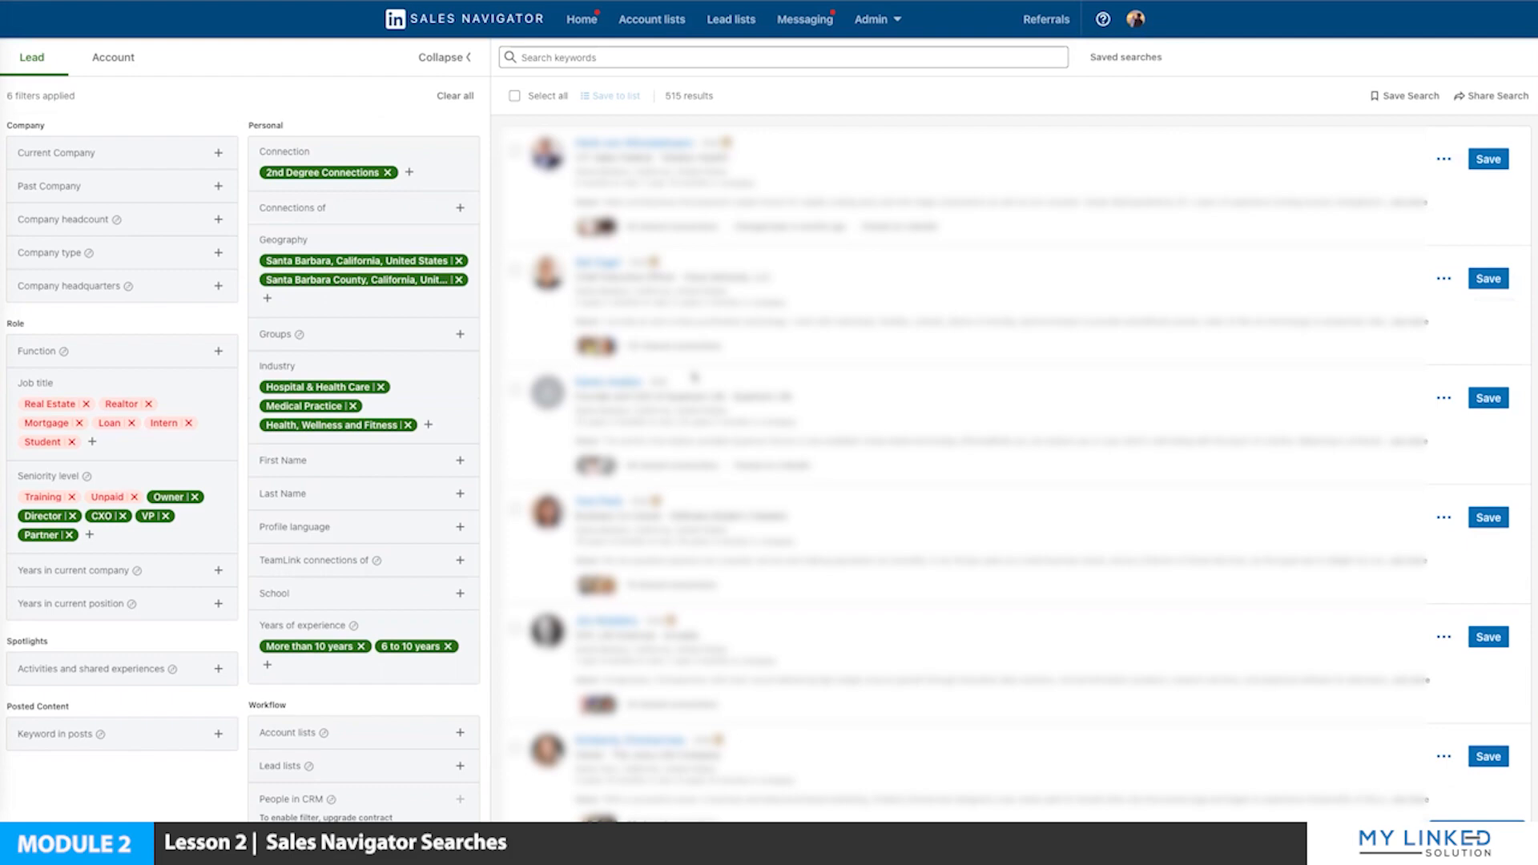
click(388, 173)
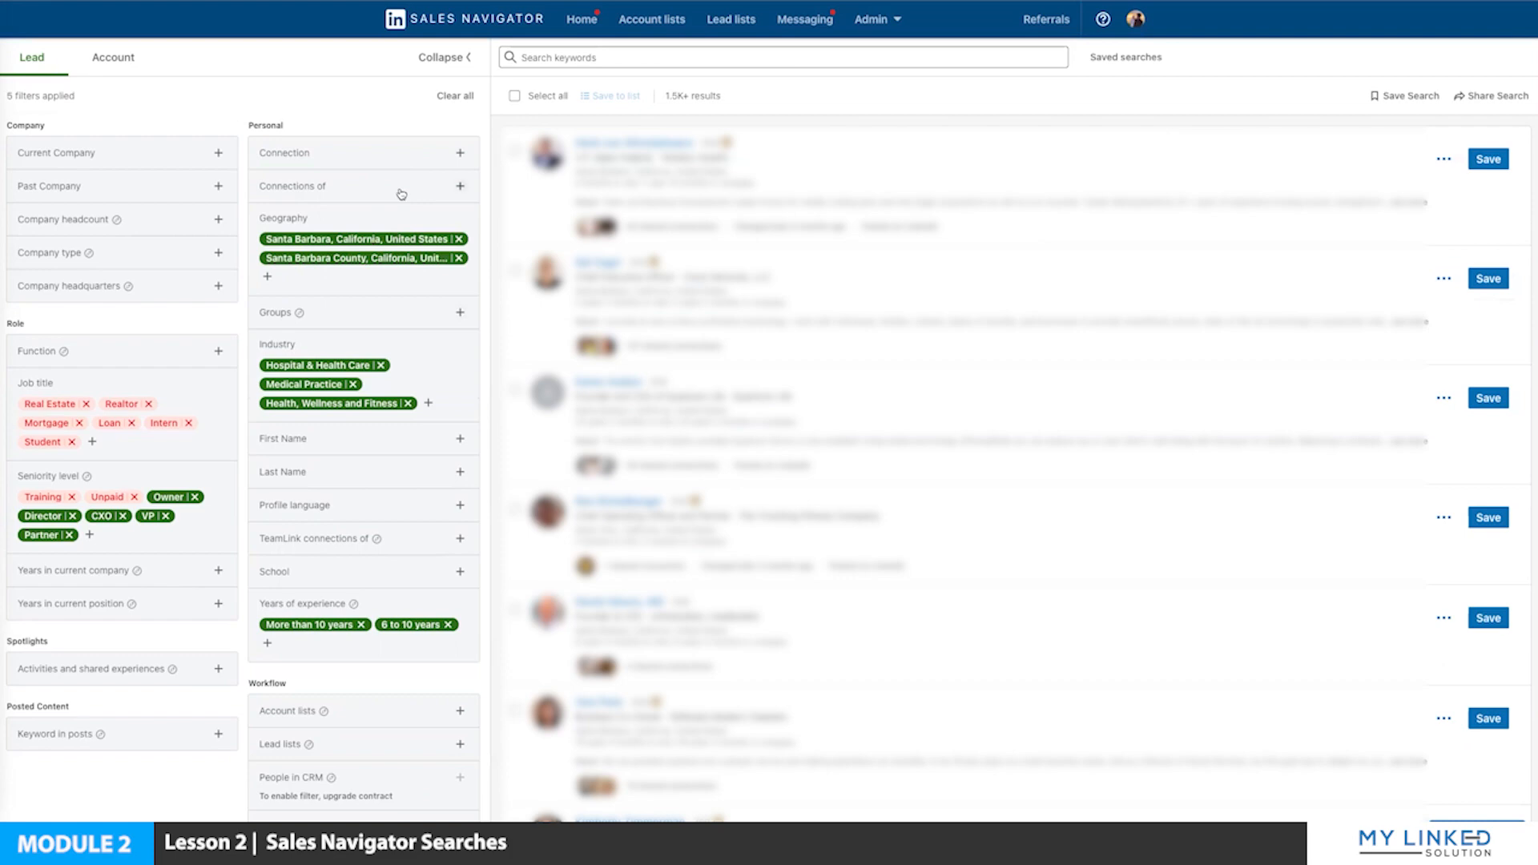
click(395, 157)
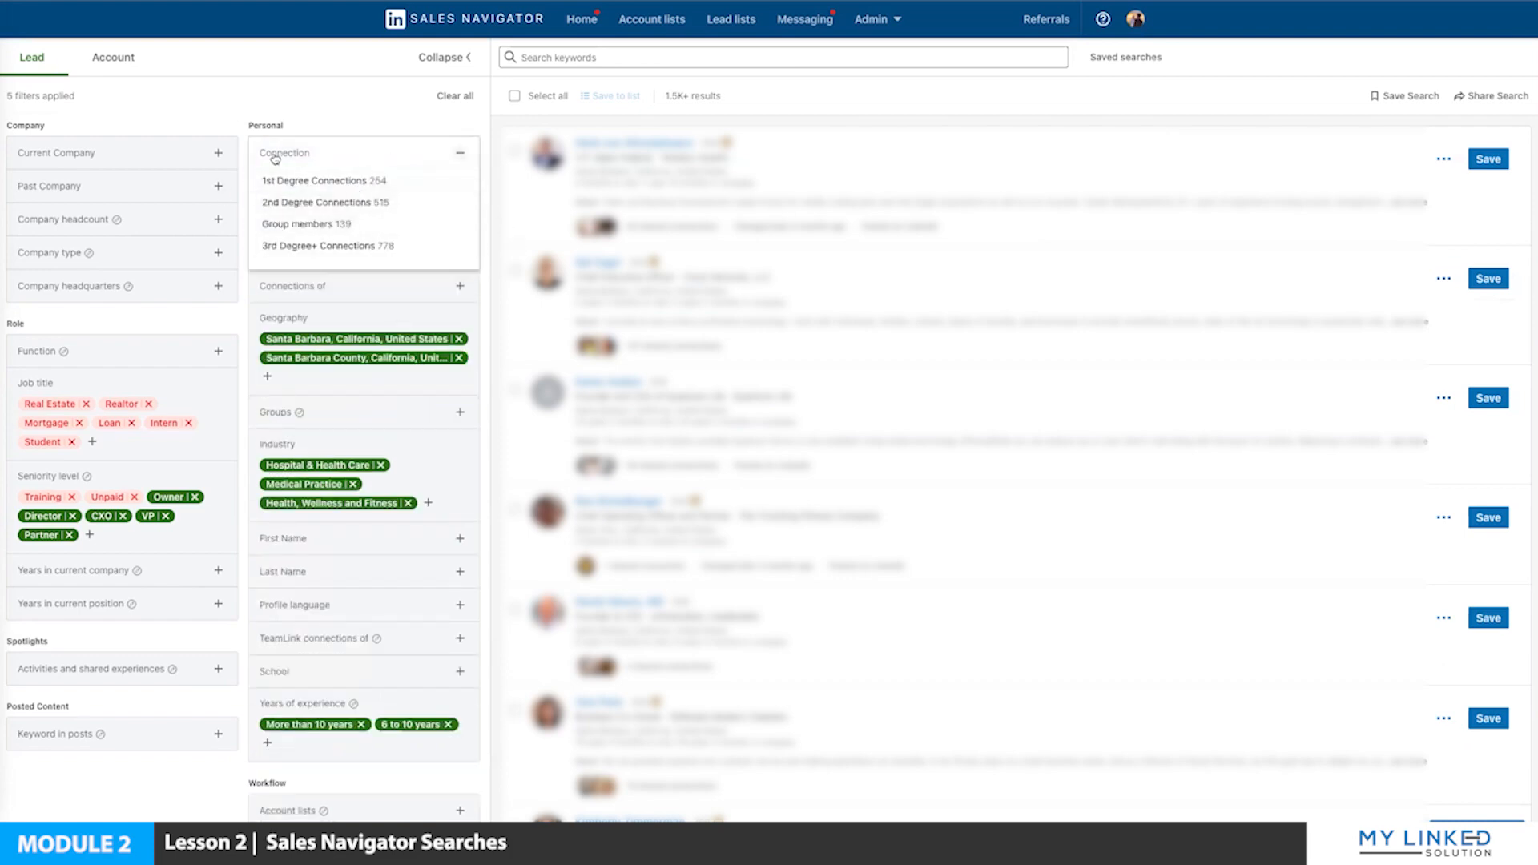
click(328, 154)
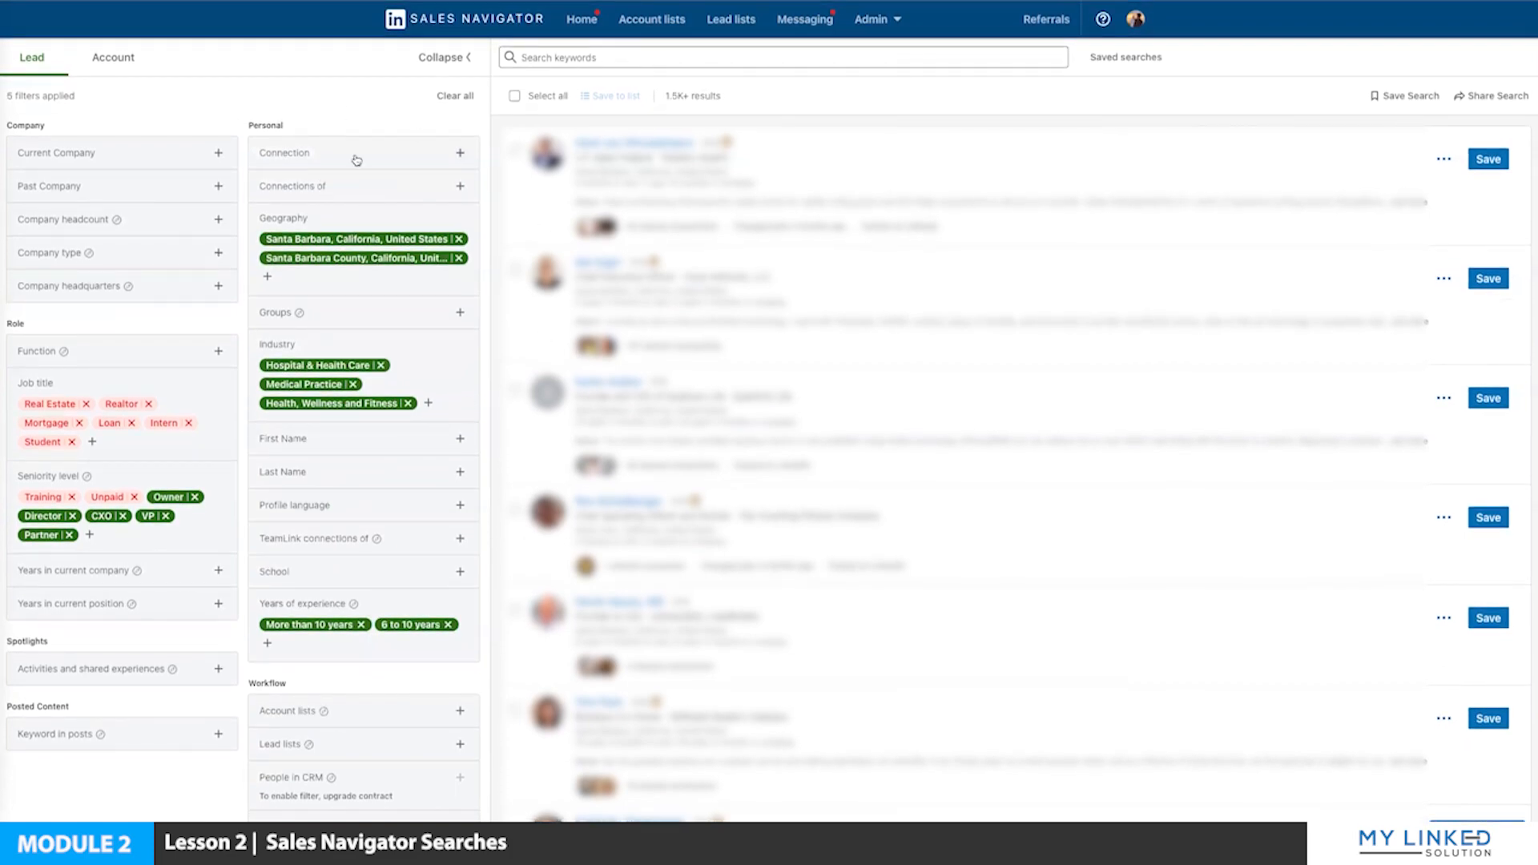
click(317, 154)
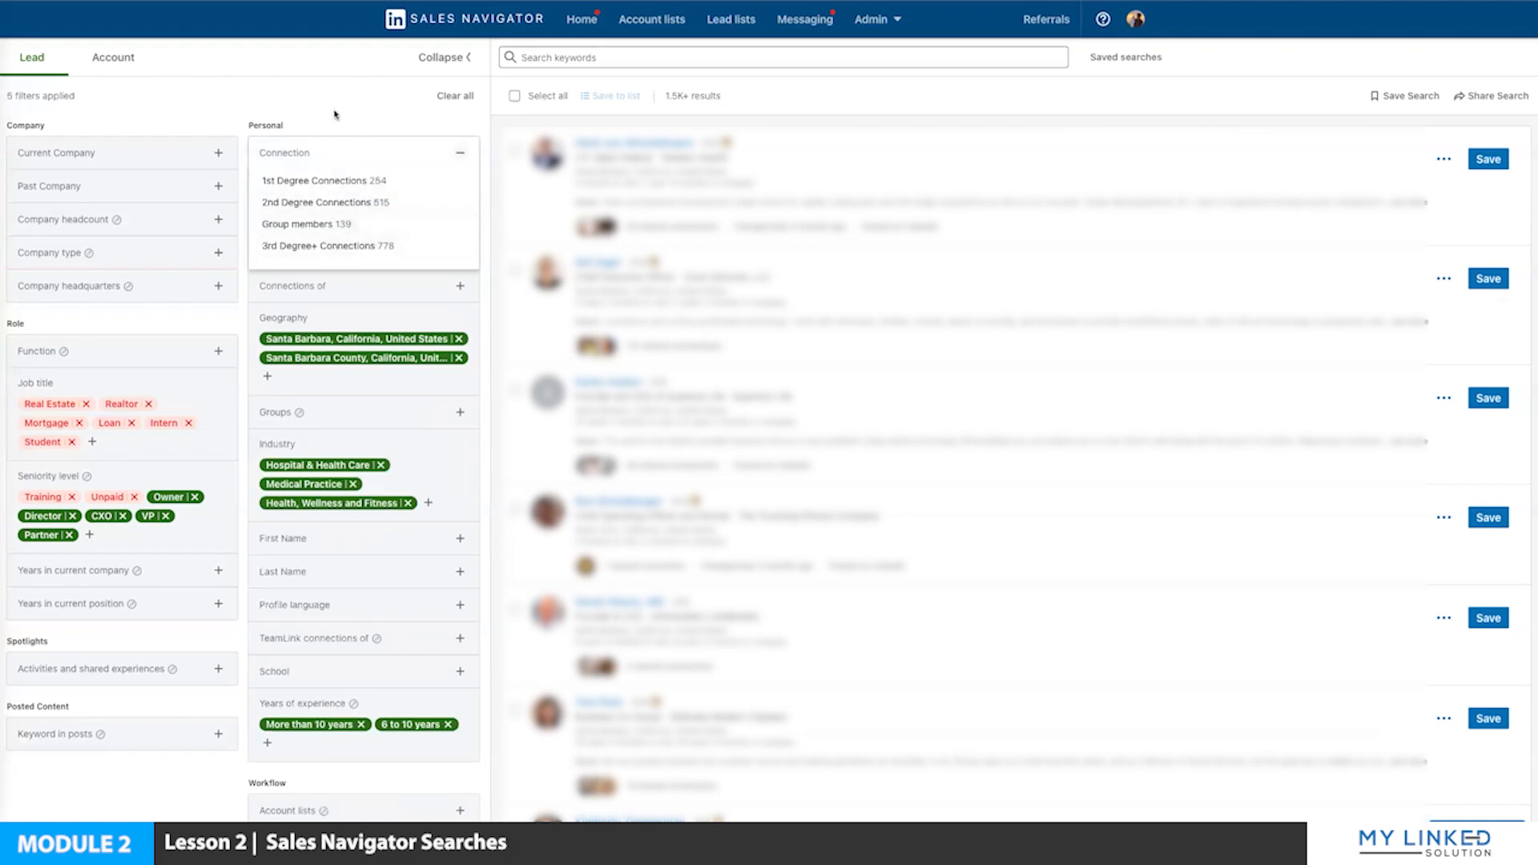
click(404, 153)
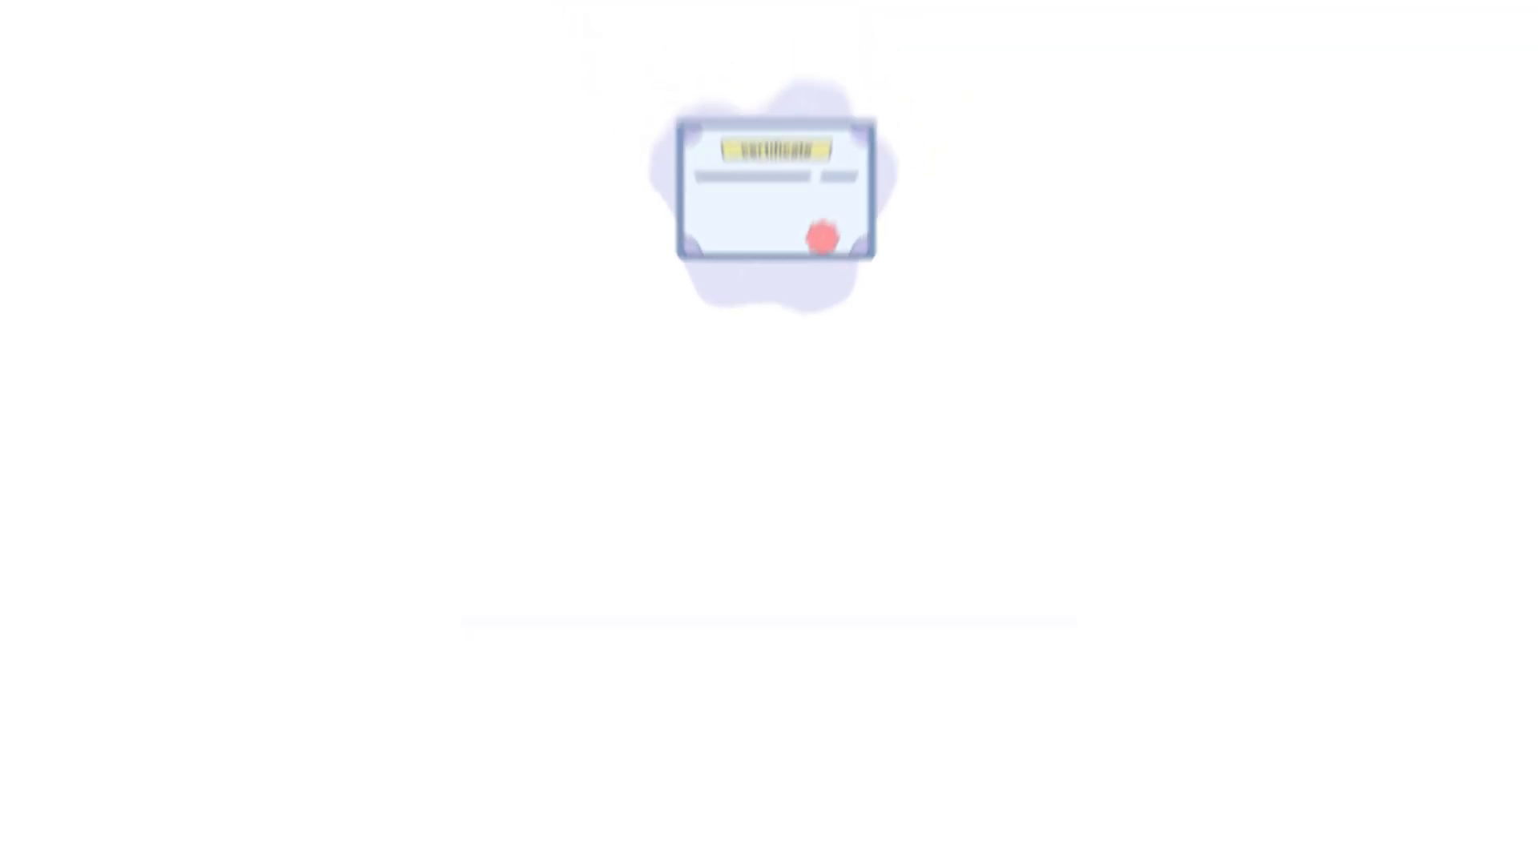